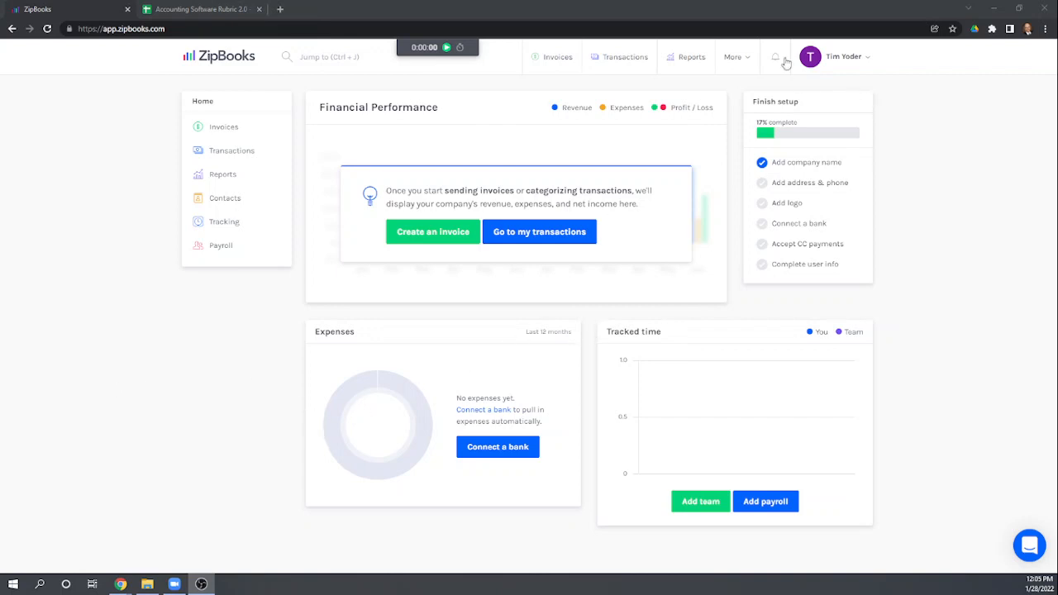
Open the account's company details and change the company name to Fit HVAC and Plumbing, Inc
{"action": "left_click", "coordinate": [742, 66]}
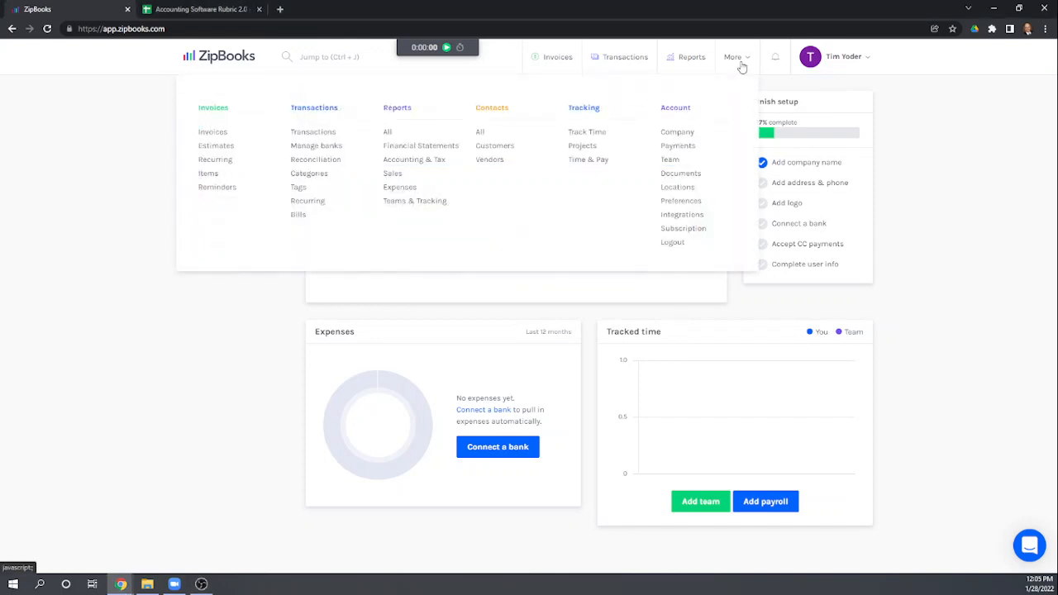
{"action": "left_click", "coordinate": [678, 134]}
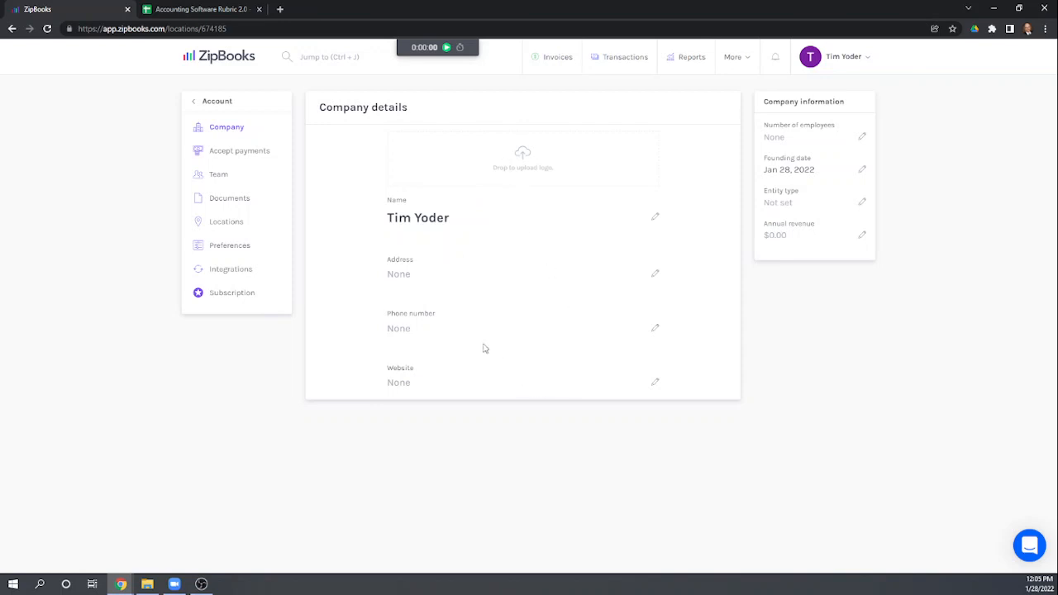
{"action": "left_click", "coordinate": [656, 221]}
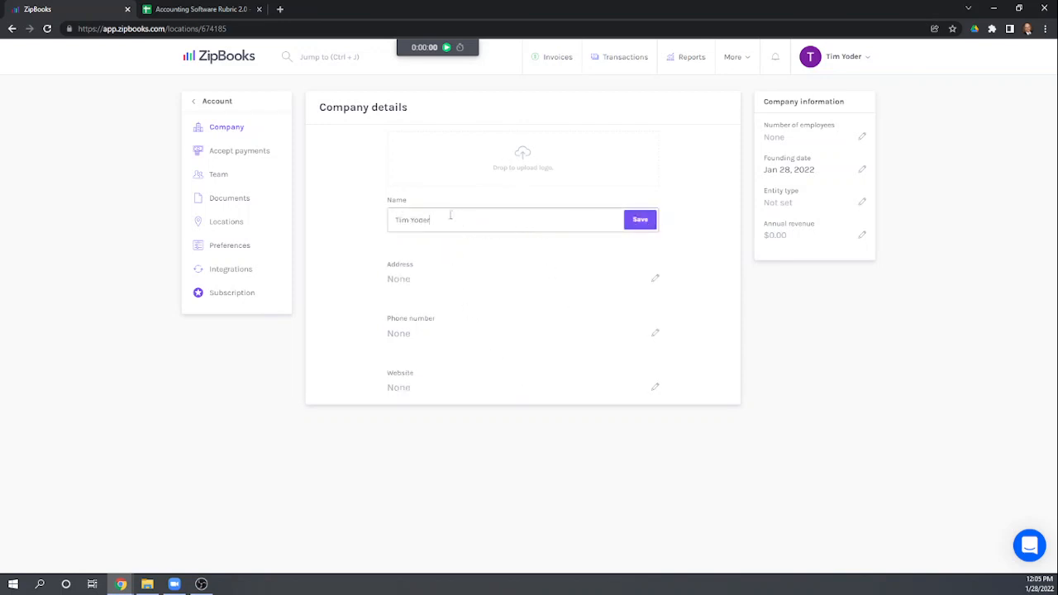
{"action": "left_click_drag", "start_coordinate": [451, 216], "coordinate": [366, 201]}
{"action": "type", "text": "Fit HVAC and Plumbing, Inc."}
{"action": "left_click", "coordinate": [645, 221]}
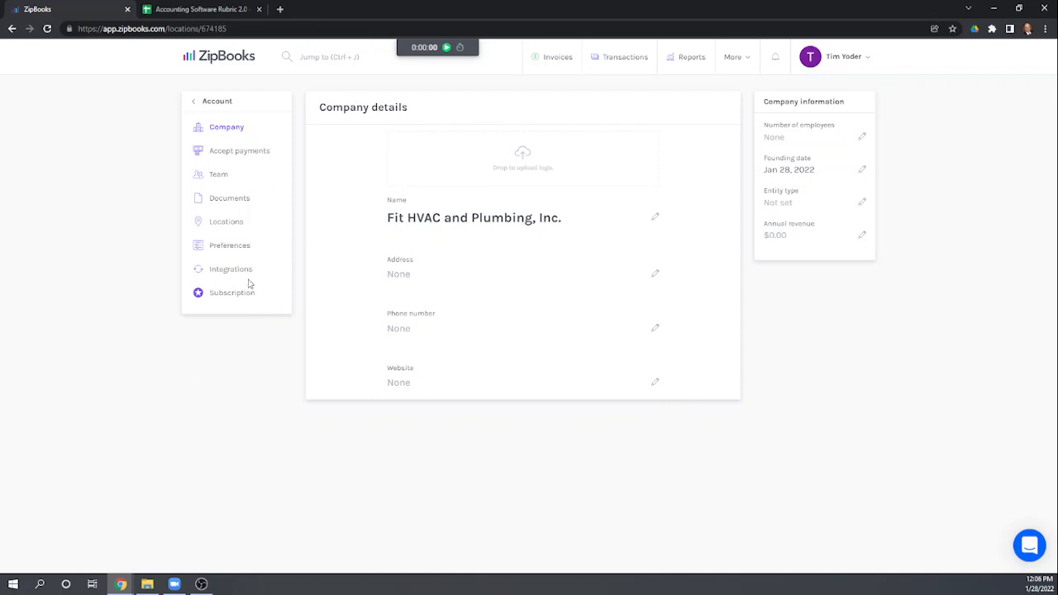
Review the account's invoice and estimate preferences, from the default addresses through to the receipt email settings
{"action": "left_click", "coordinate": [227, 247]}
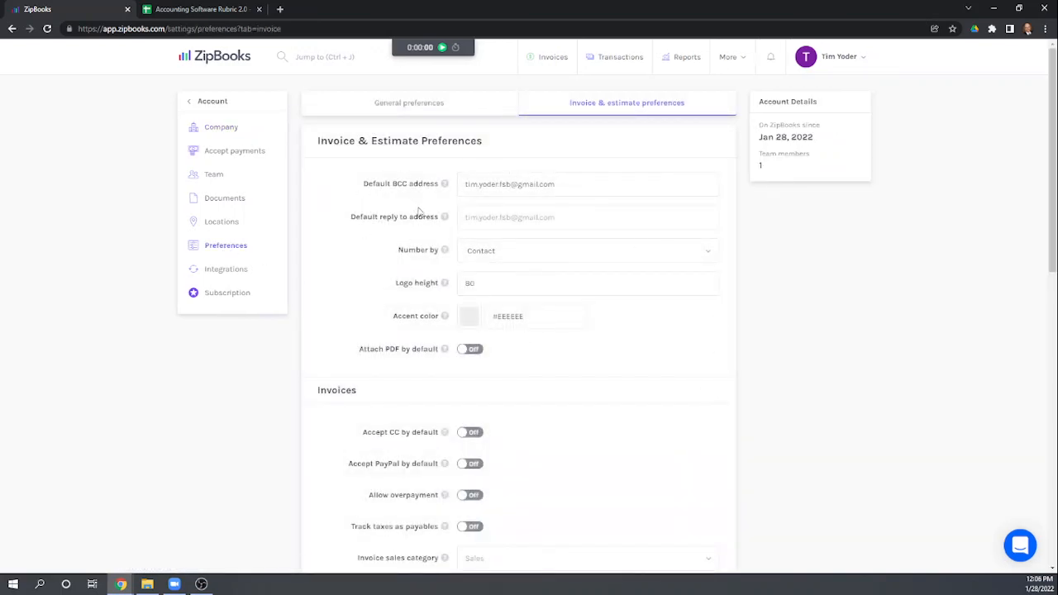
{"action": "mouse_move", "coordinate": [441, 203]}
{"action": "scroll", "coordinate": [516, 376], "scroll_direction": "down", "scroll_amount": 4}
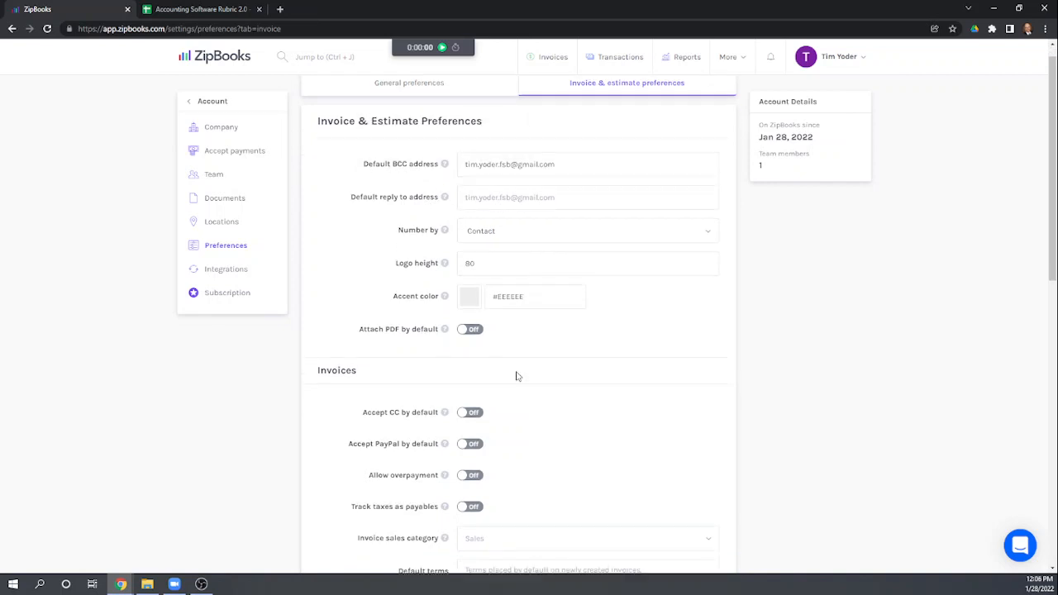
{"action": "scroll", "coordinate": [525, 385], "scroll_direction": "down", "scroll_amount": 6}
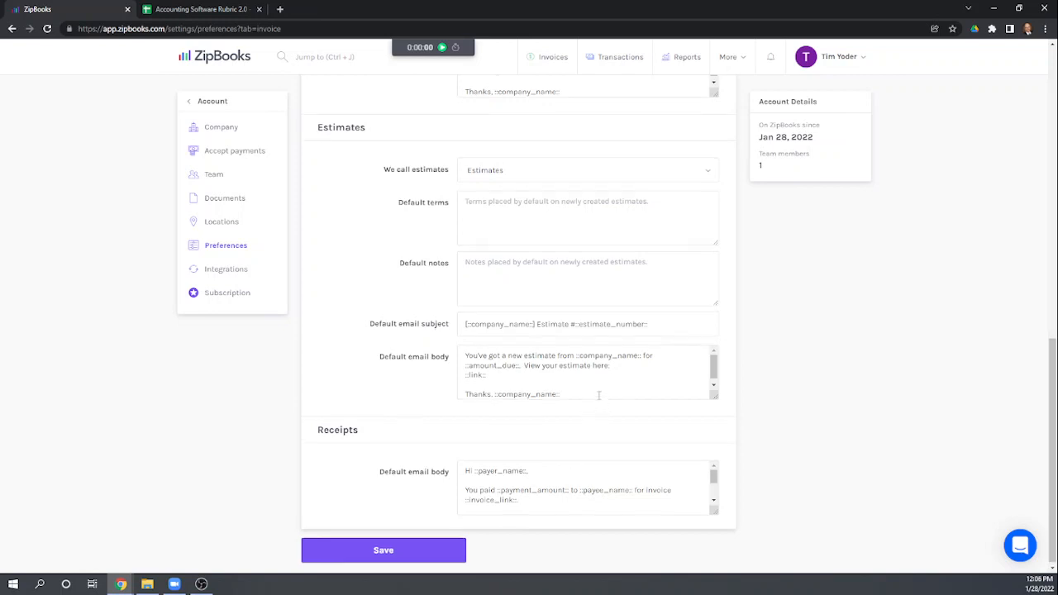
{"action": "scroll", "coordinate": [592, 413], "scroll_direction": "up", "scroll_amount": 10}
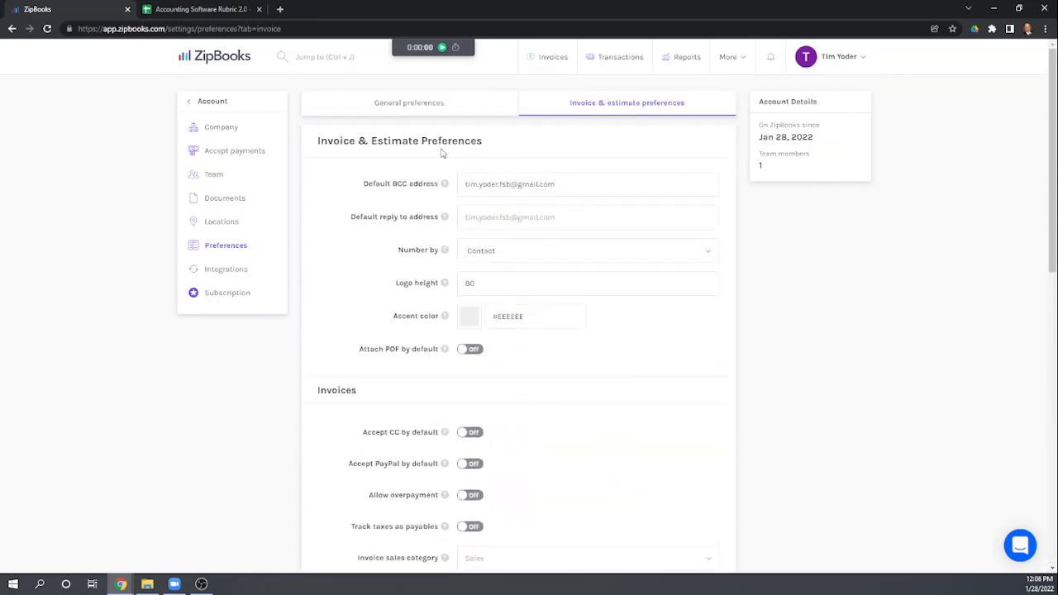
Examine the general and accounting preferences, including the books closing date calendar and the default report basis choices
{"action": "left_click", "coordinate": [409, 108]}
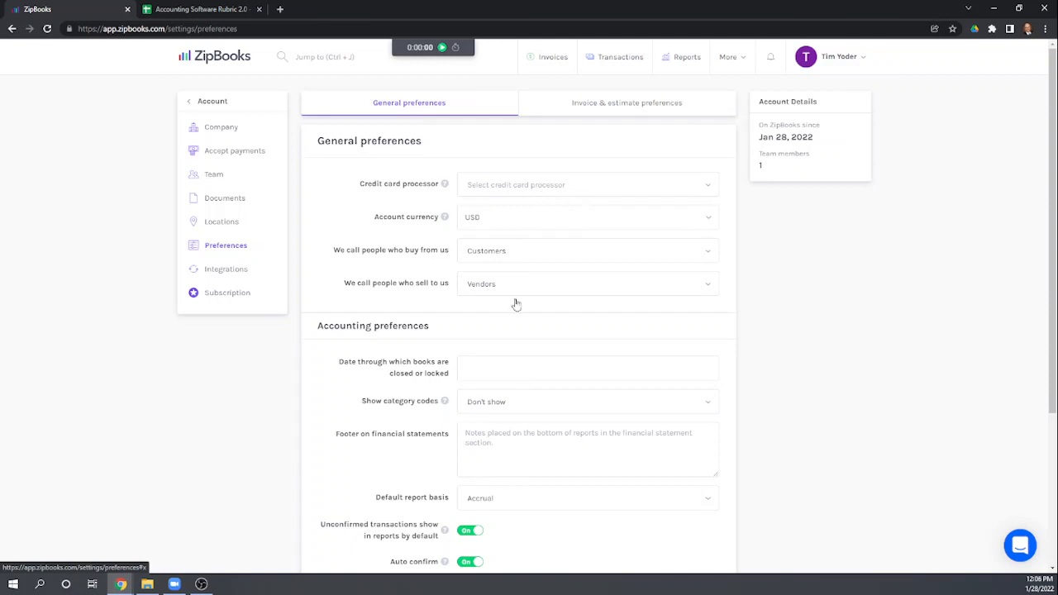
{"action": "scroll", "coordinate": [584, 427], "scroll_direction": "down", "scroll_amount": 1}
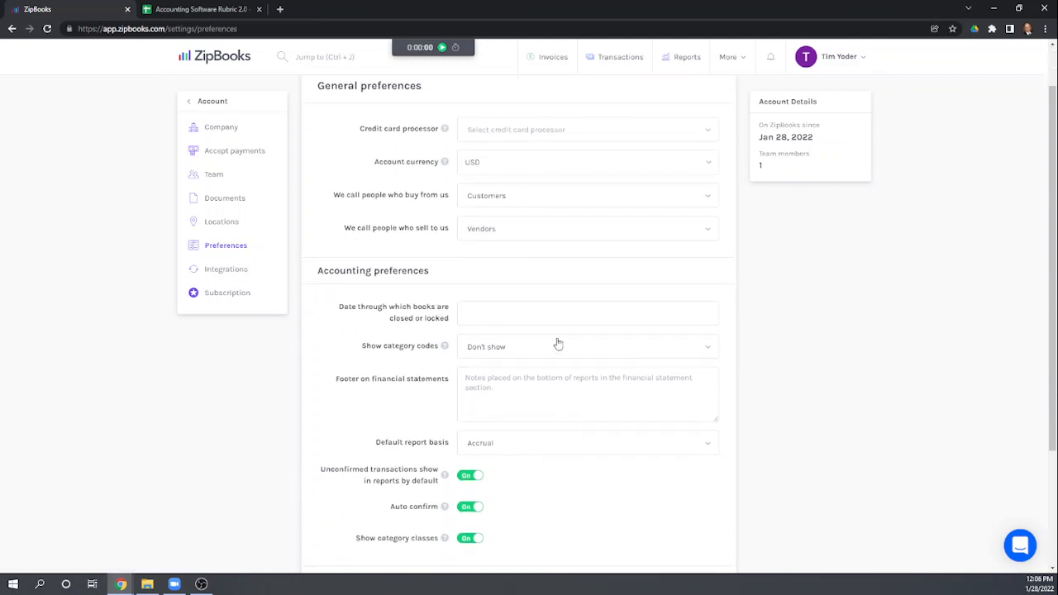
{"action": "scroll", "coordinate": [556, 343], "scroll_direction": "down", "scroll_amount": 2}
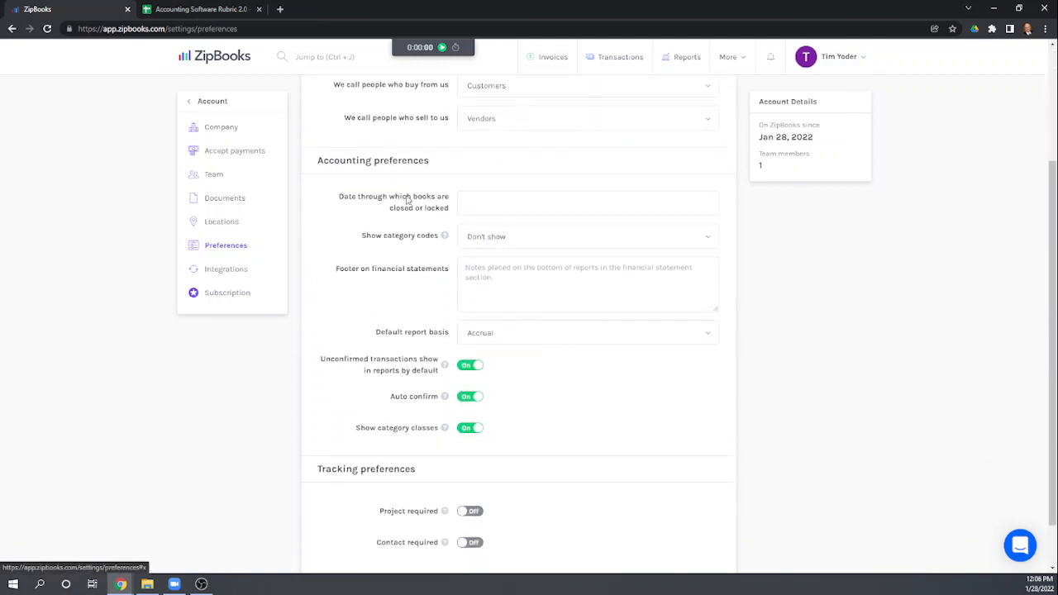
{"action": "left_click", "coordinate": [493, 204]}
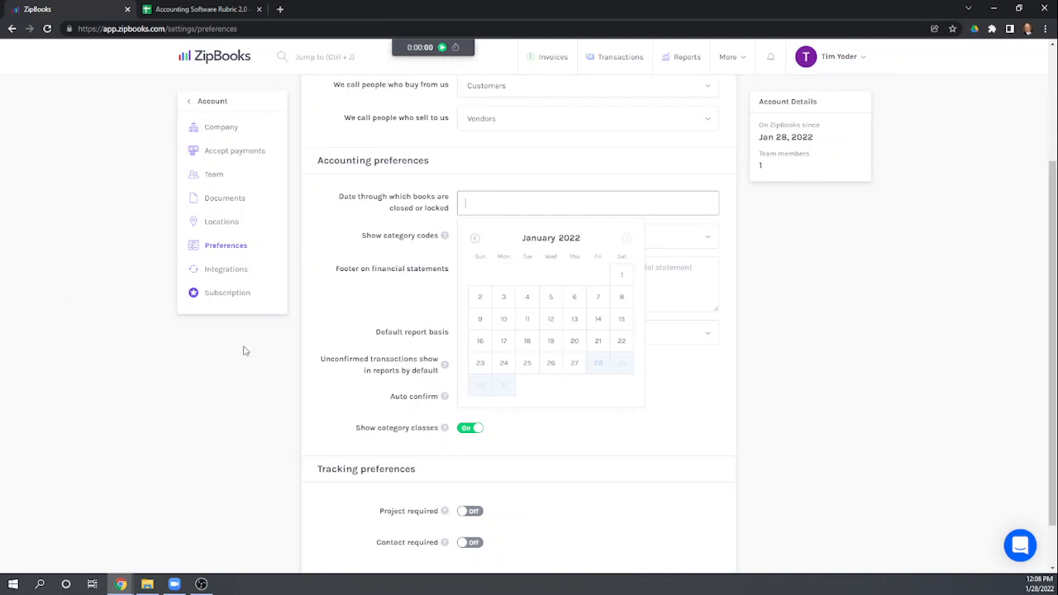
{"action": "left_click", "coordinate": [343, 226]}
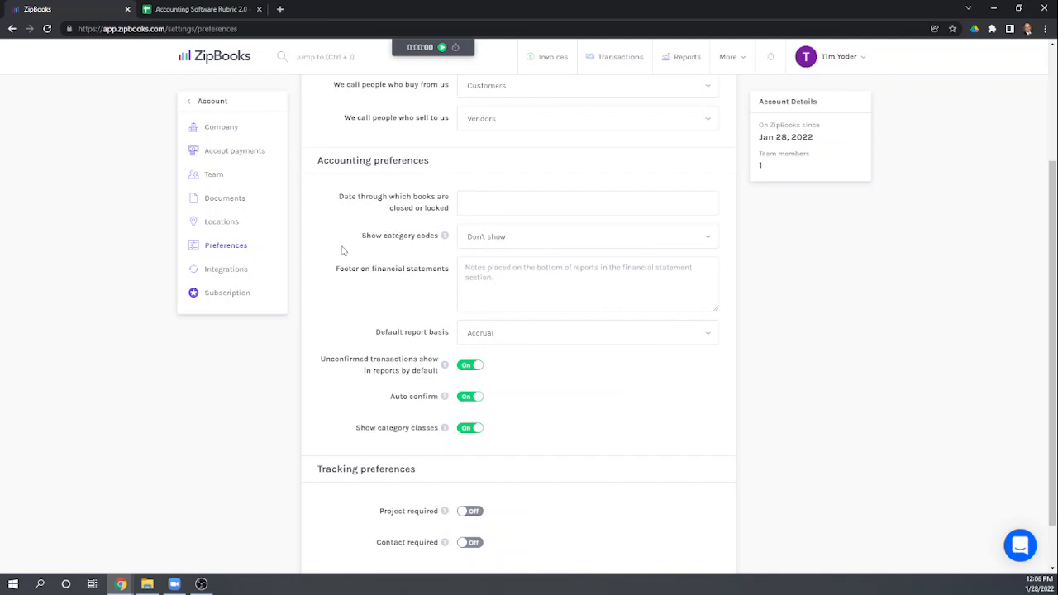
{"action": "scroll", "coordinate": [345, 265], "scroll_direction": "down", "scroll_amount": 1}
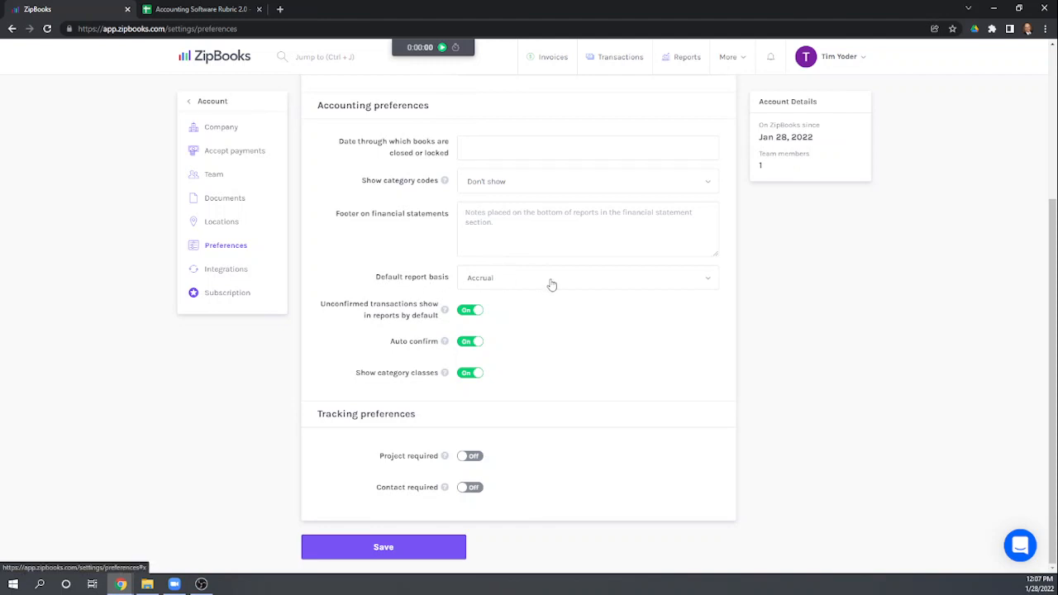
{"action": "left_click", "coordinate": [706, 285]}
{"action": "left_click", "coordinate": [695, 333]}
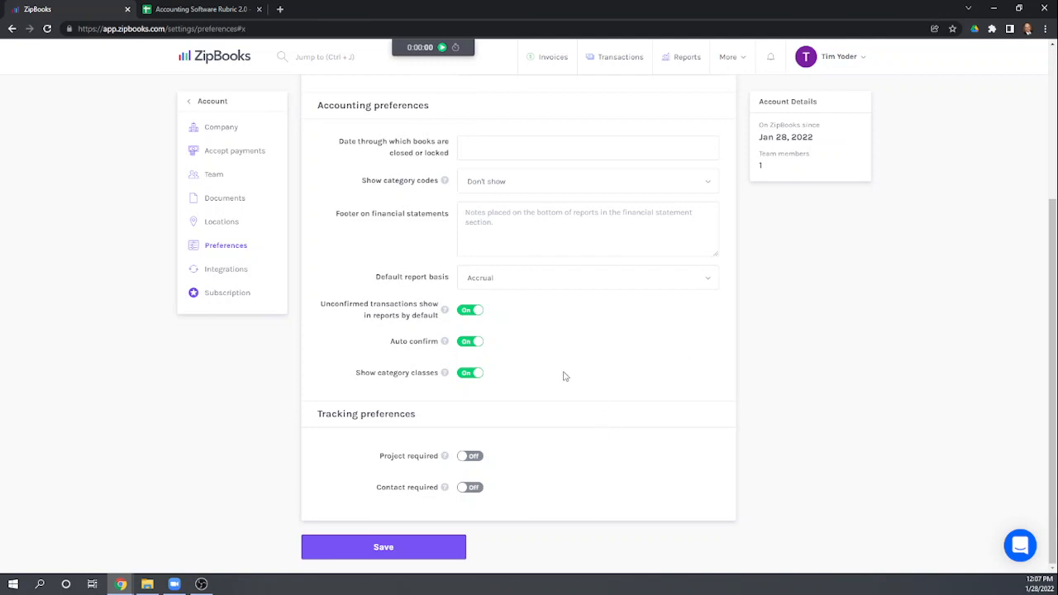
{"action": "scroll", "coordinate": [563, 376], "scroll_direction": "up", "scroll_amount": 3}
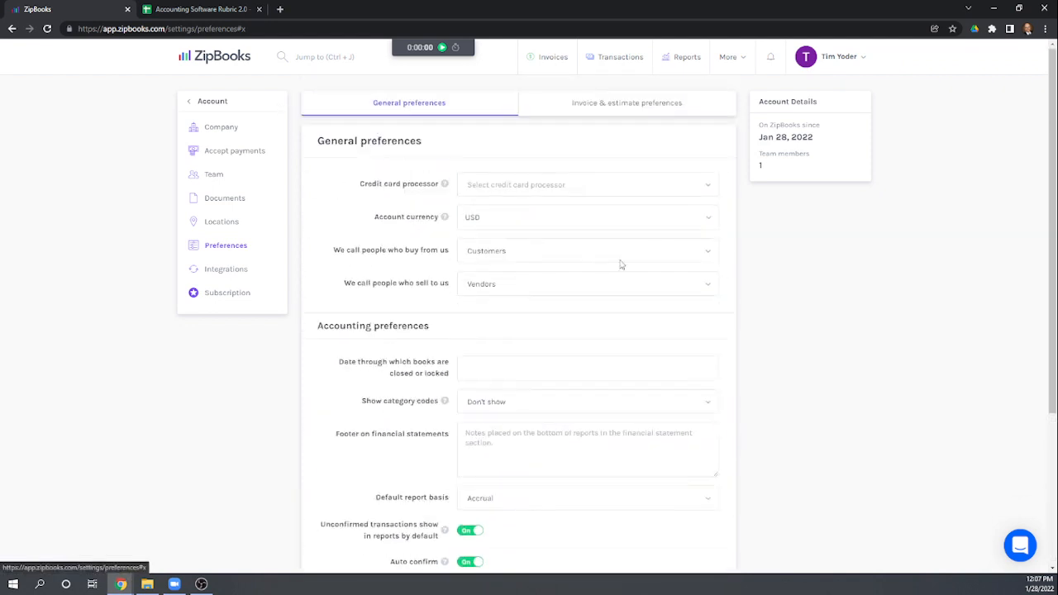
Switch to the Accounting Software Rubric 2.0 spreadsheet and score 1 for company name, address, telephone number and email address under ZipBooks Sophisticated
{"action": "left_click", "coordinate": [191, 15]}
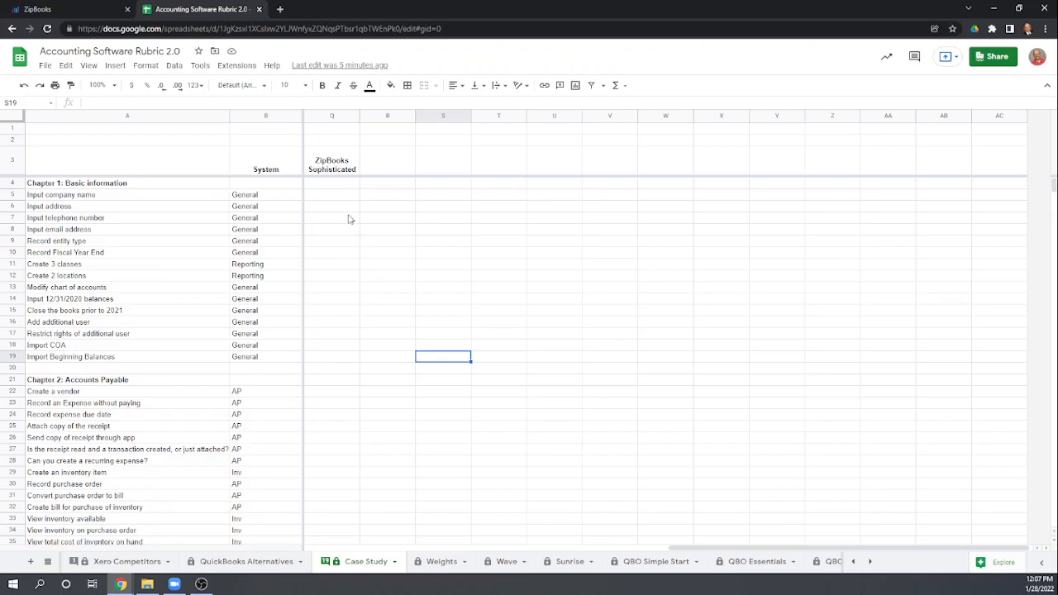
{"action": "left_click", "coordinate": [332, 196]}
{"action": "type", "text": "4"}
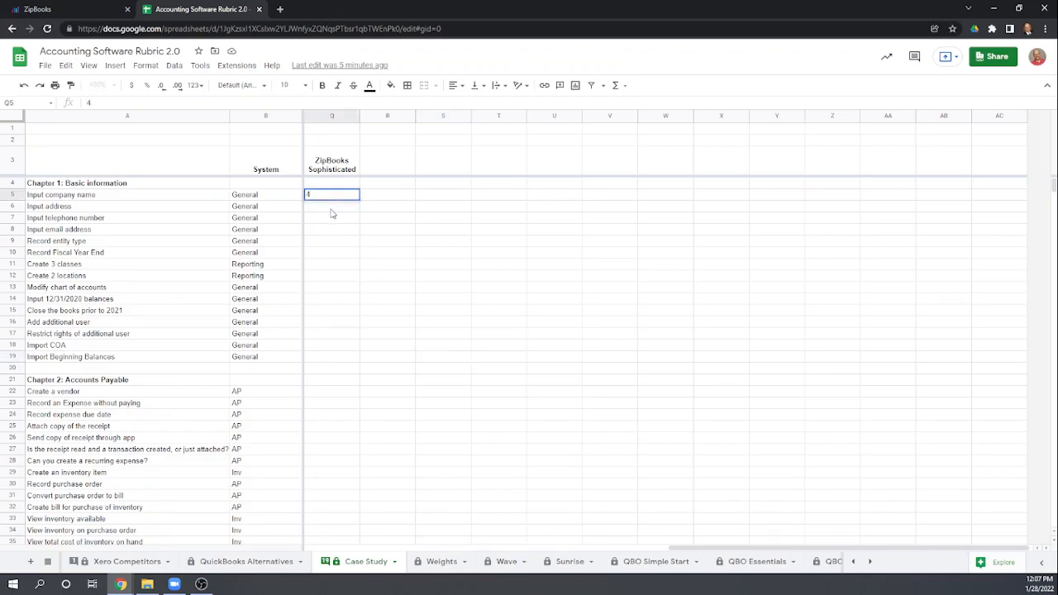
{"action": "type", "text": "1"}
{"action": "key", "text": "Return"}
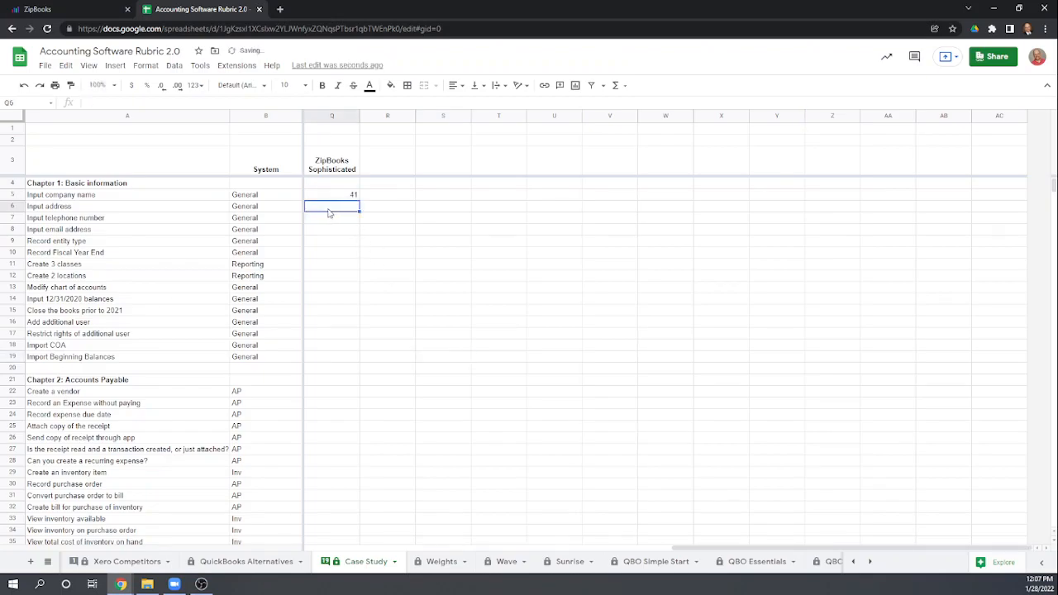
{"action": "key", "text": "Up"}
{"action": "type", "text": "1"}
{"action": "key", "text": "Return"}
{"action": "type", "text": "1"}
{"action": "key", "text": "Return"}
{"action": "type", "text": "1"}
{"action": "key", "text": "Return"}
{"action": "type", "text": "1"}
{"action": "key", "text": "Return"}
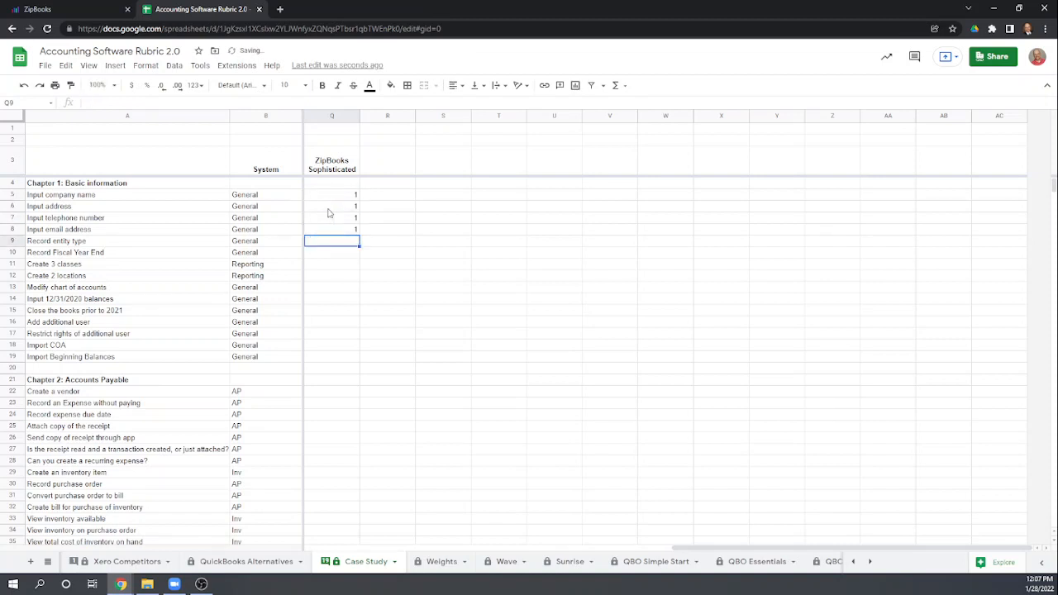
Score 0 for recording the entity type and the fiscal year end in the ZipBooks Sophisticated column
{"action": "type", "text": "0"}
{"action": "key", "text": "Return"}
{"action": "type", "text": "0"}
{"action": "key", "text": "Return"}
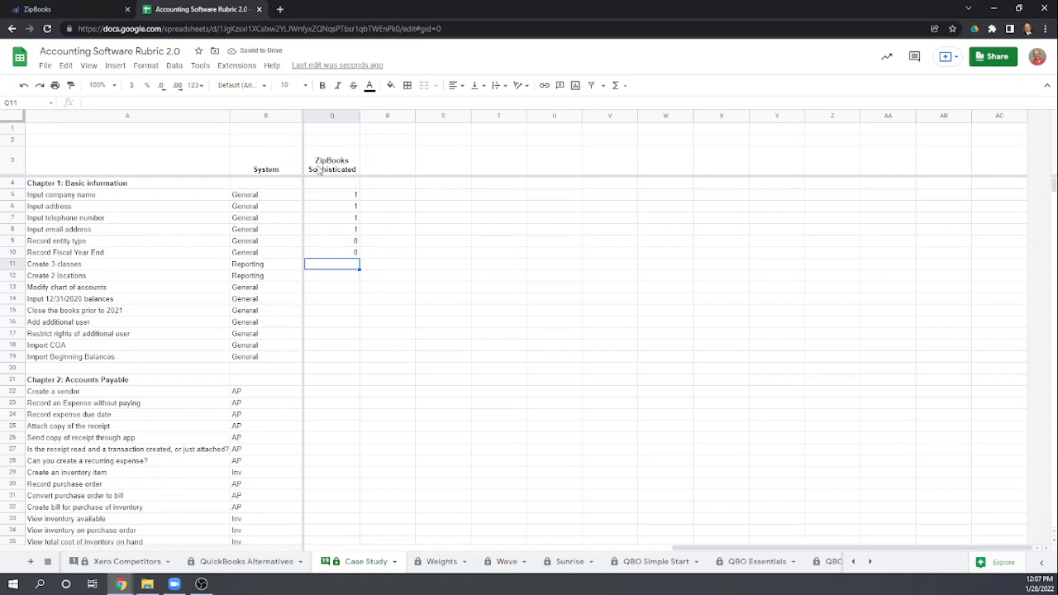
Switch back to ZipBooks and find the custom tags page among the transaction features
{"action": "left_click", "coordinate": [96, 10]}
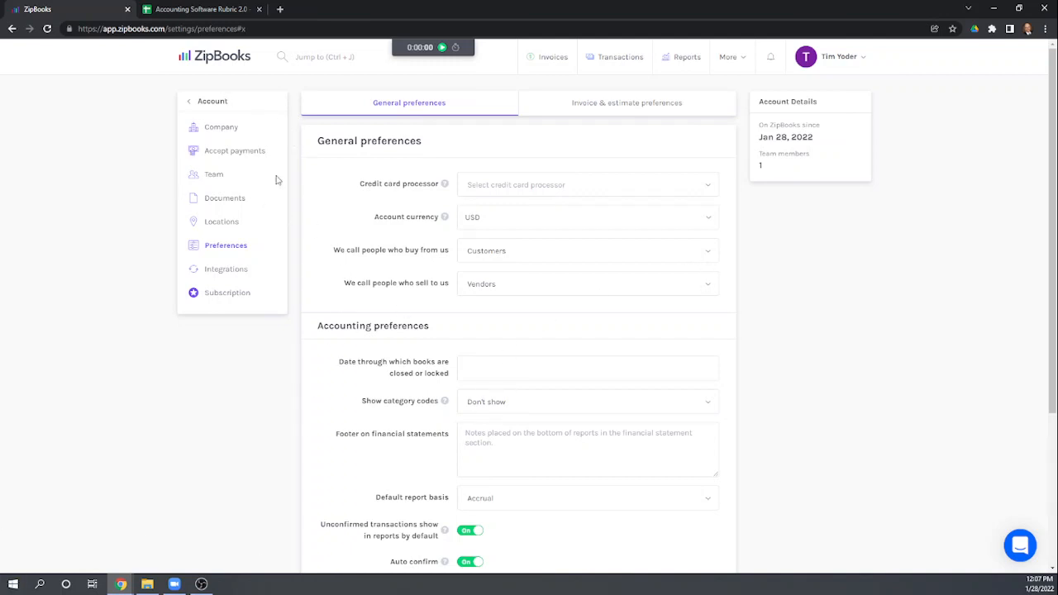
{"action": "left_click", "coordinate": [206, 63]}
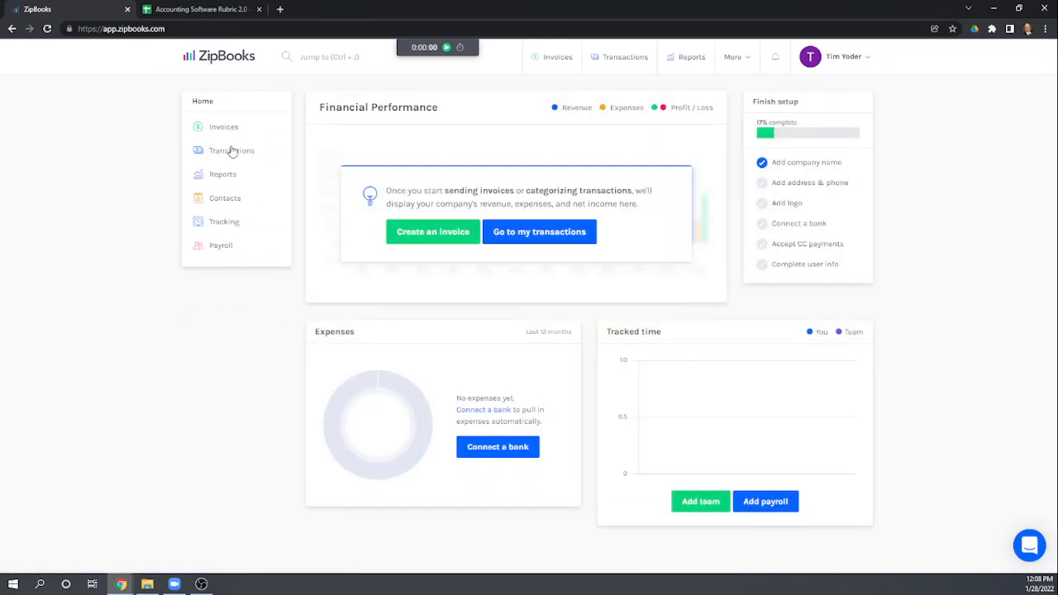
{"action": "left_click", "coordinate": [222, 223]}
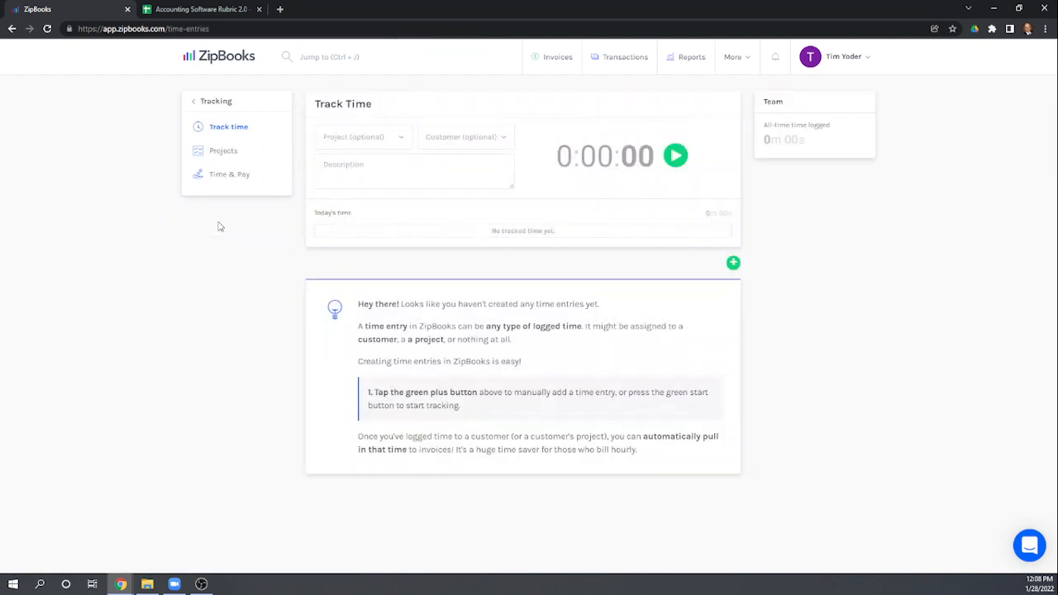
{"action": "left_click", "coordinate": [196, 104]}
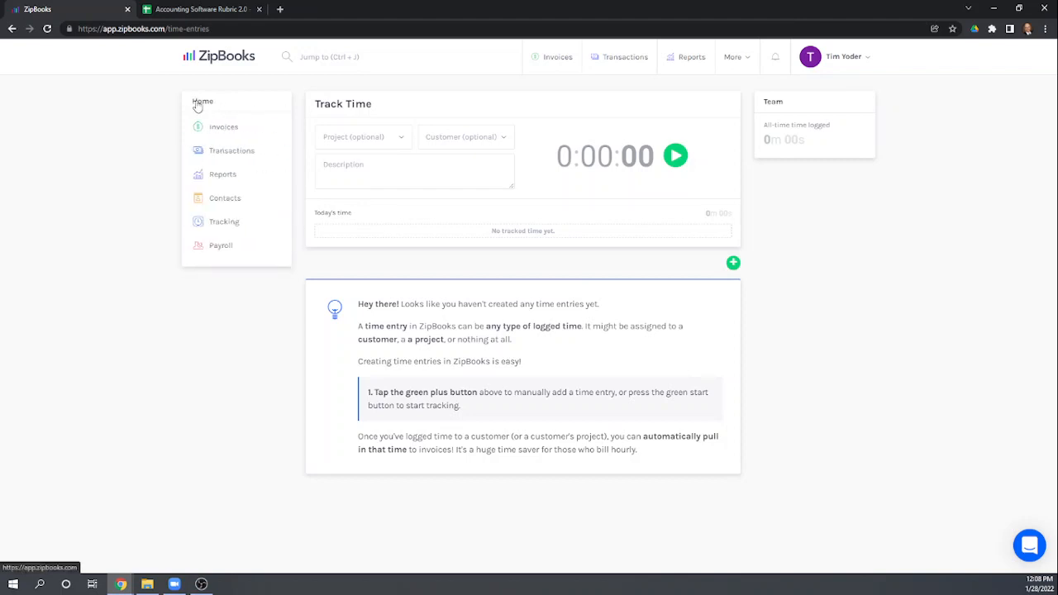
{"action": "left_click", "coordinate": [233, 152]}
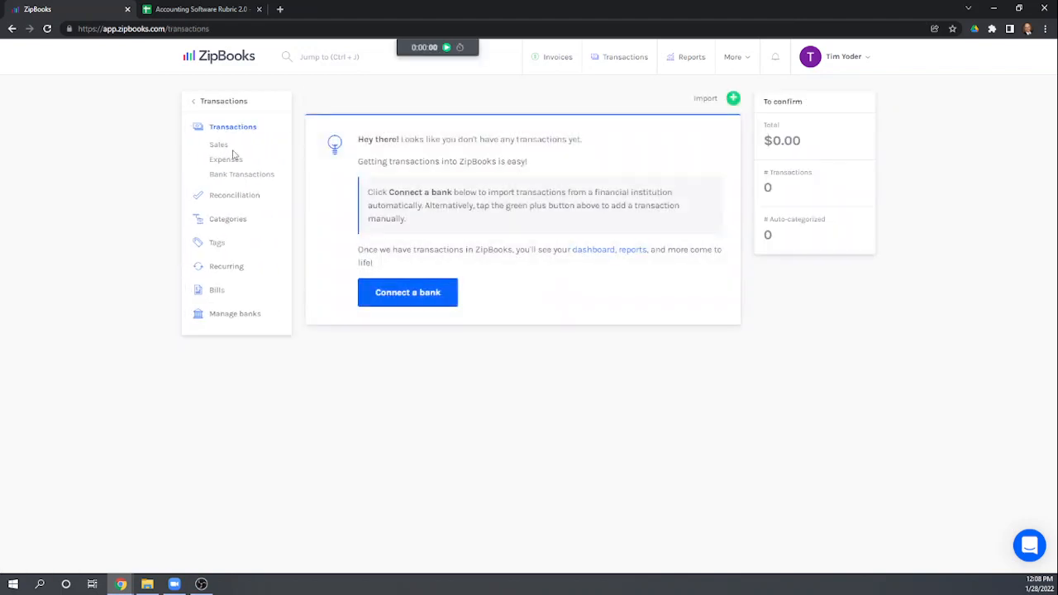
{"action": "left_click", "coordinate": [214, 246]}
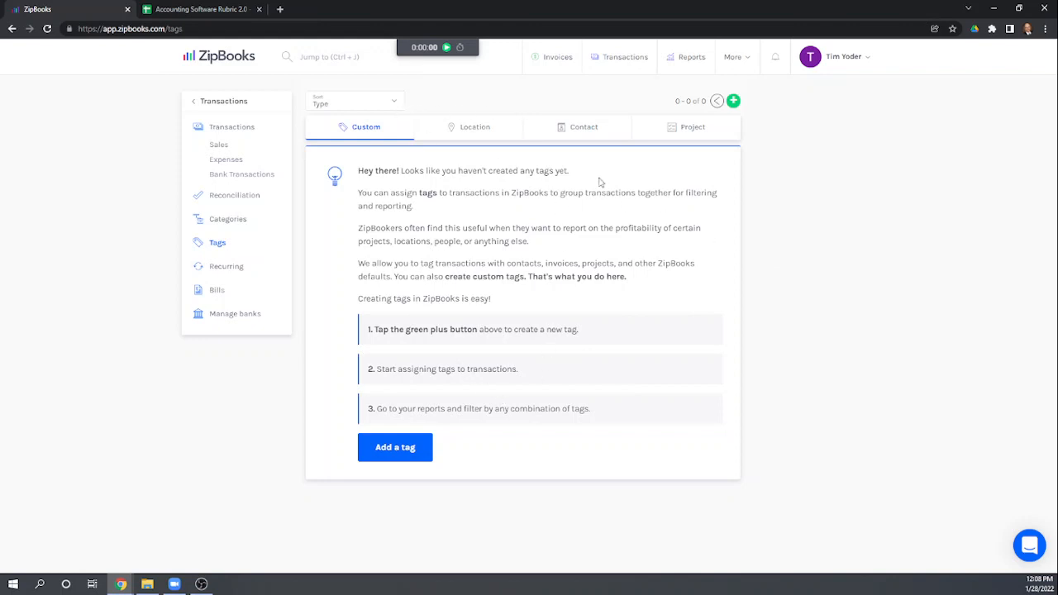
Create a custom tag named HVAC with the type Department and save it
{"action": "left_click", "coordinate": [733, 101]}
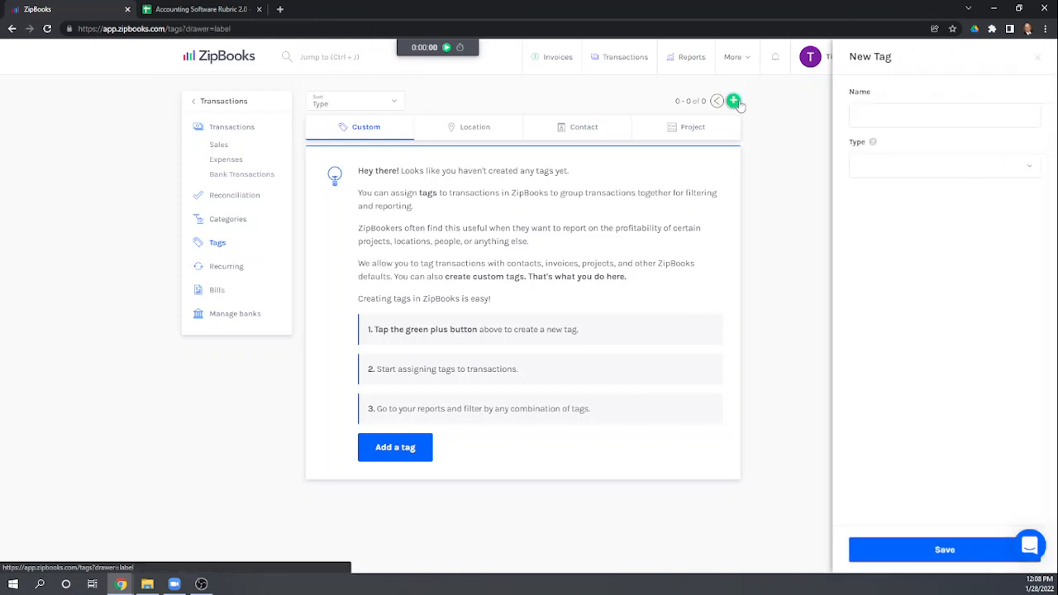
{"action": "left_click", "coordinate": [871, 118]}
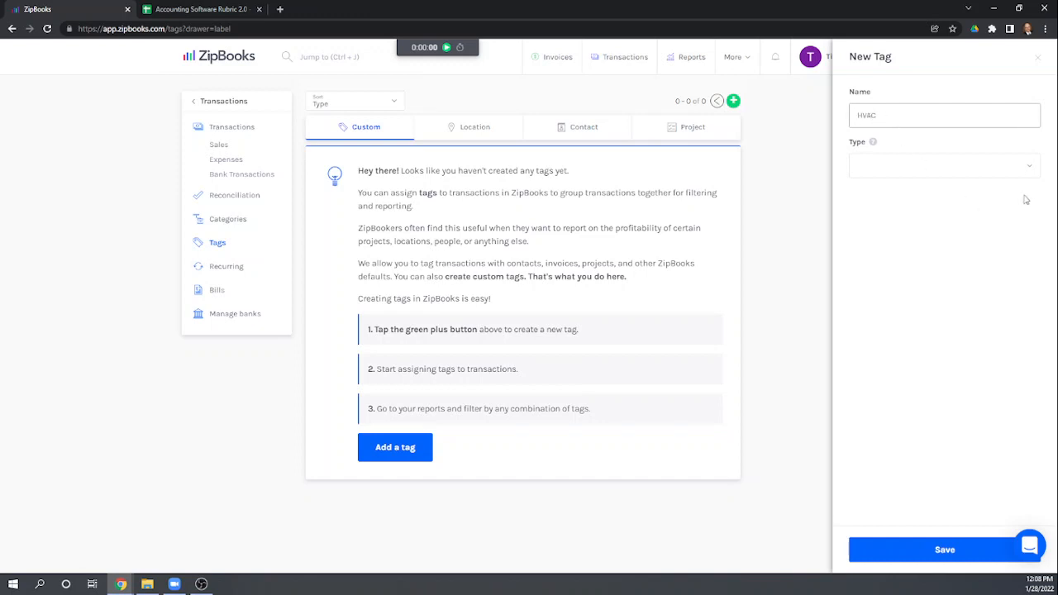
{"action": "left_click", "coordinate": [1029, 169]}
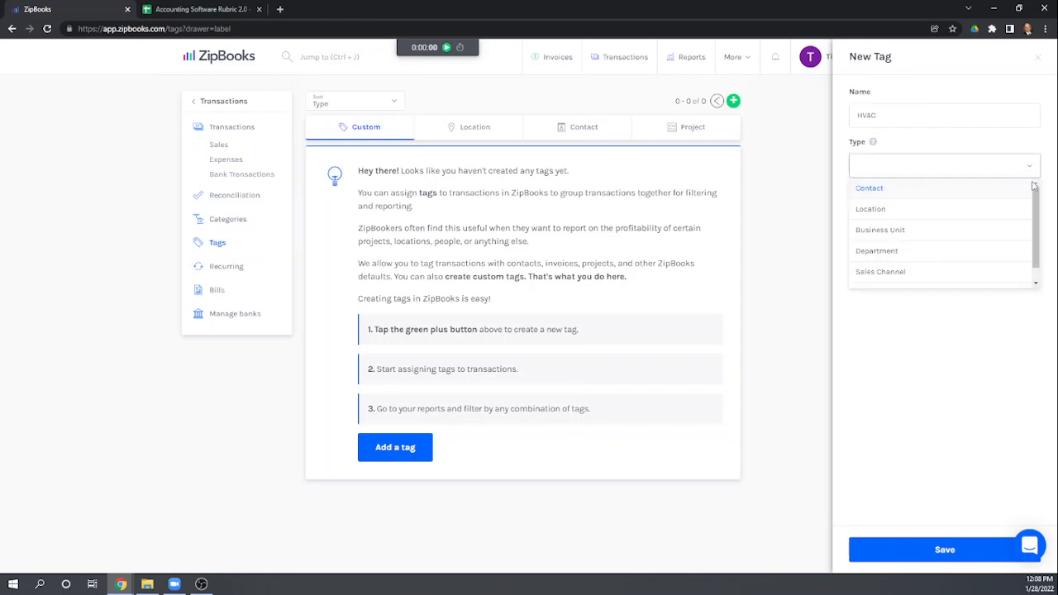
{"action": "left_click", "coordinate": [874, 252]}
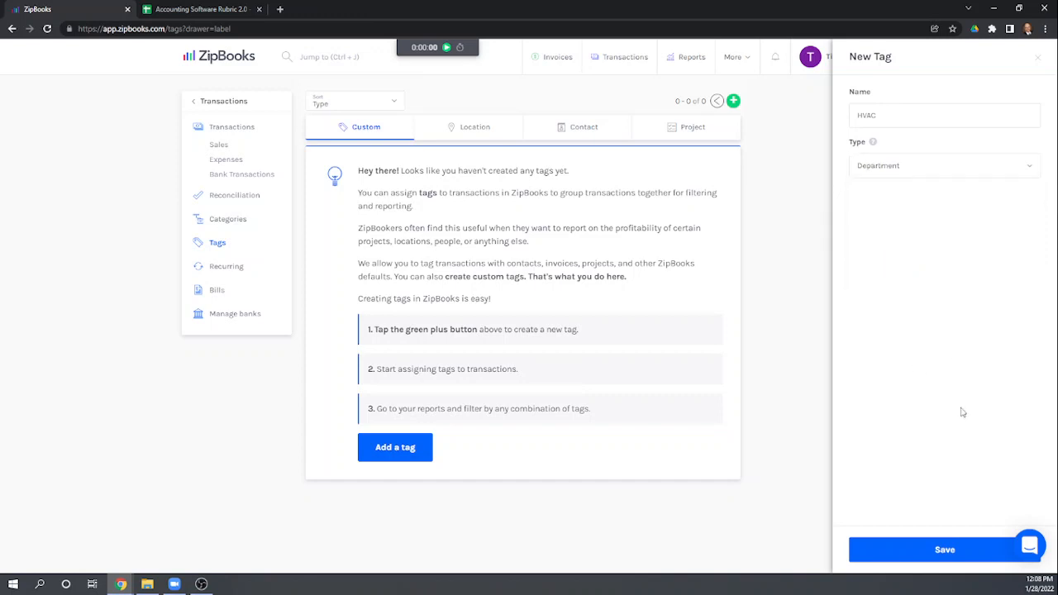
{"action": "left_click", "coordinate": [939, 557]}
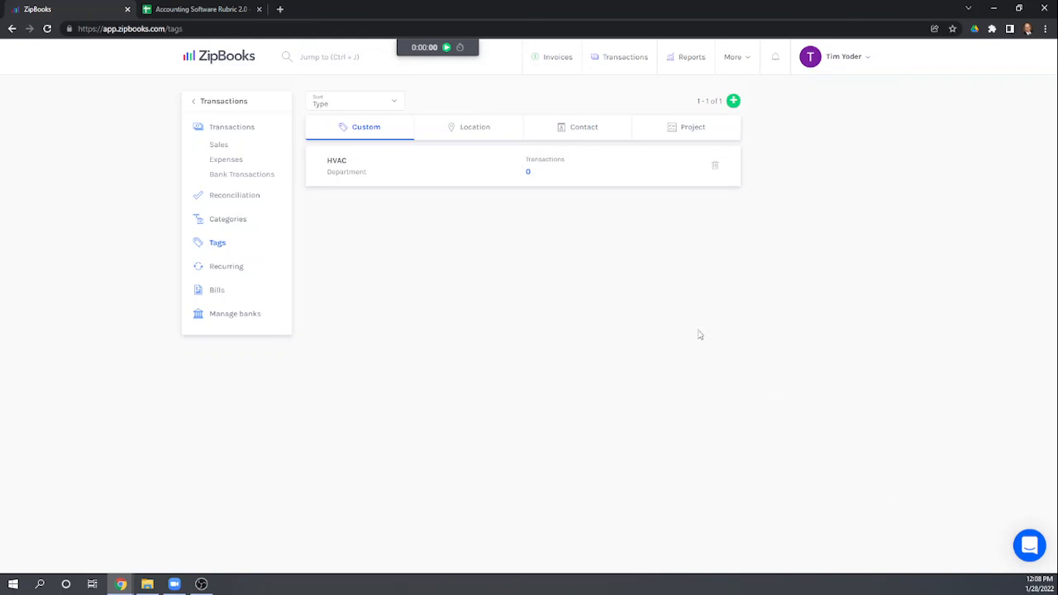
Create a custom tag named Plumbing with the type Department and save it
{"action": "left_click", "coordinate": [733, 101]}
{"action": "left_click", "coordinate": [880, 115]}
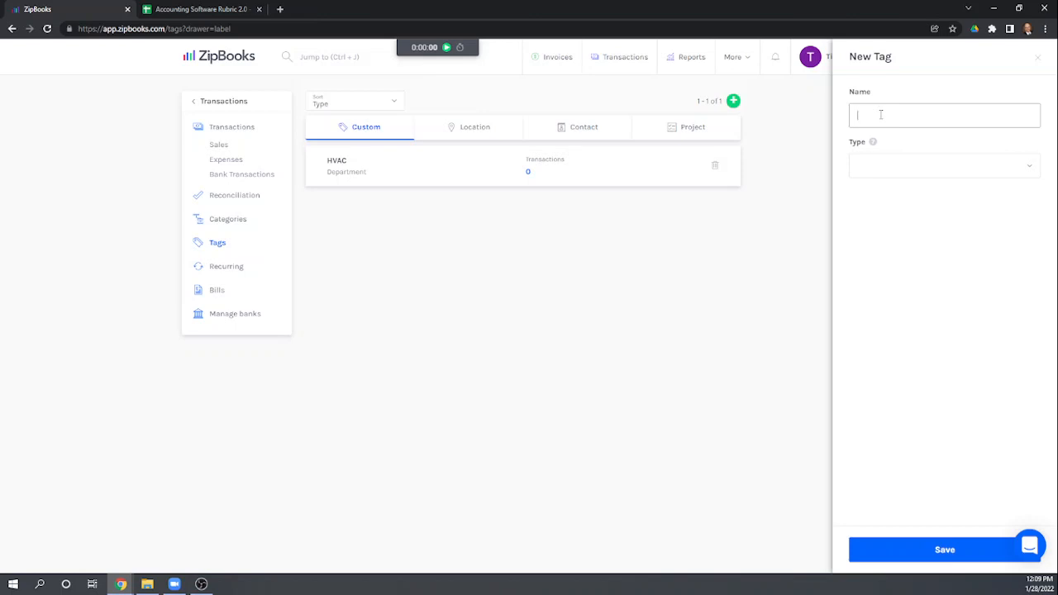
{"action": "type", "text": "PLUMBIN"}
{"action": "key", "text": "Tab"}
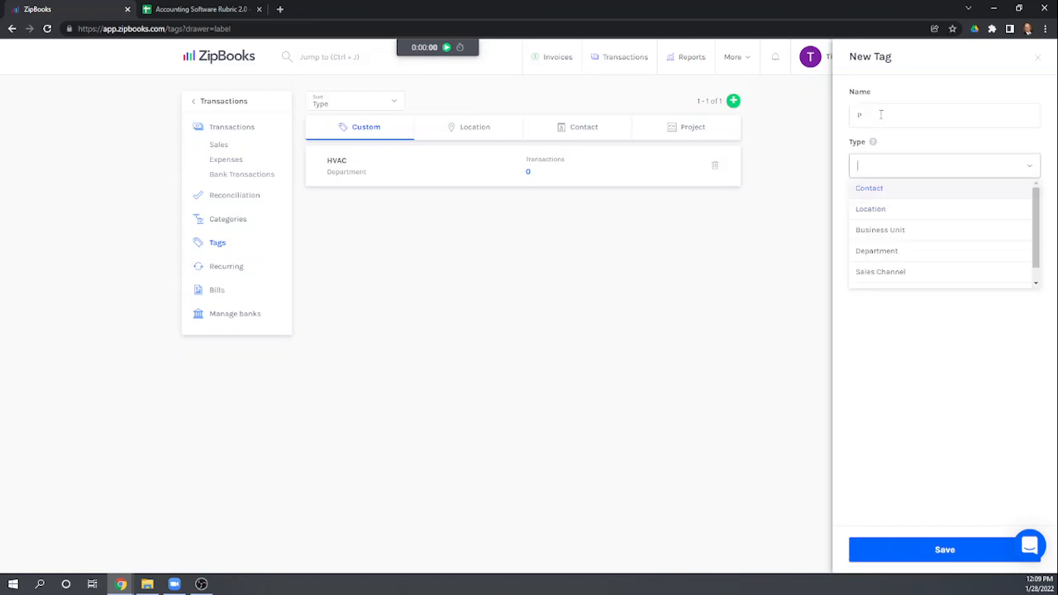
{"action": "left_click", "coordinate": [884, 107]}
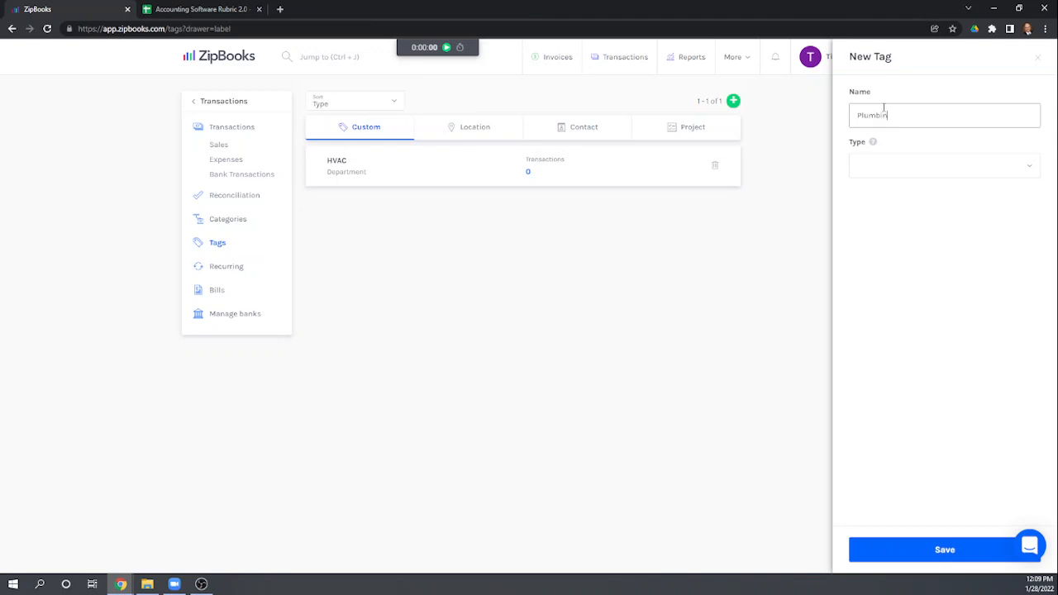
{"action": "left_click", "coordinate": [905, 174]}
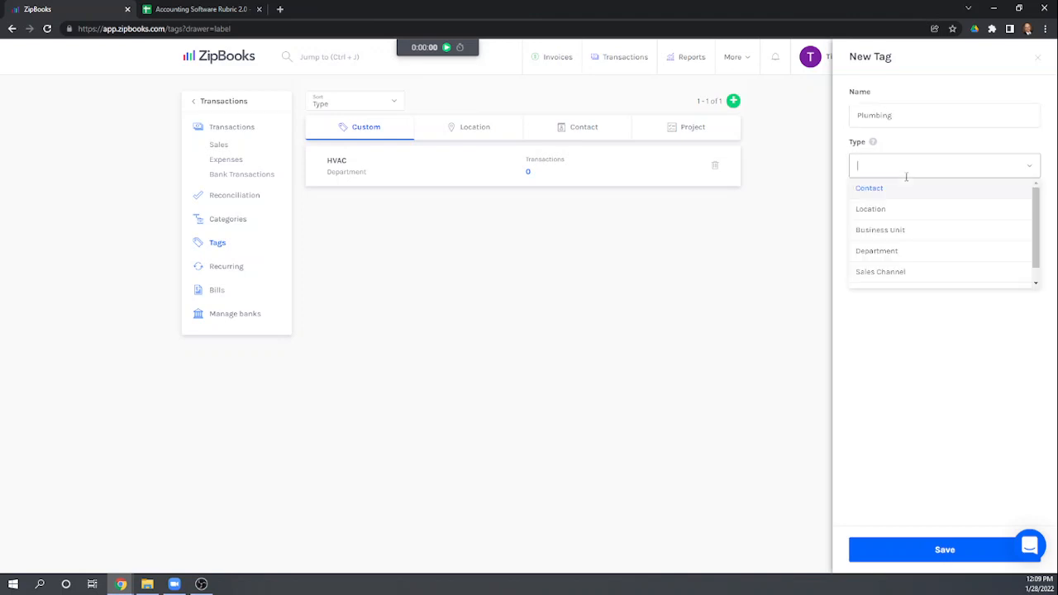
{"action": "left_click", "coordinate": [891, 251]}
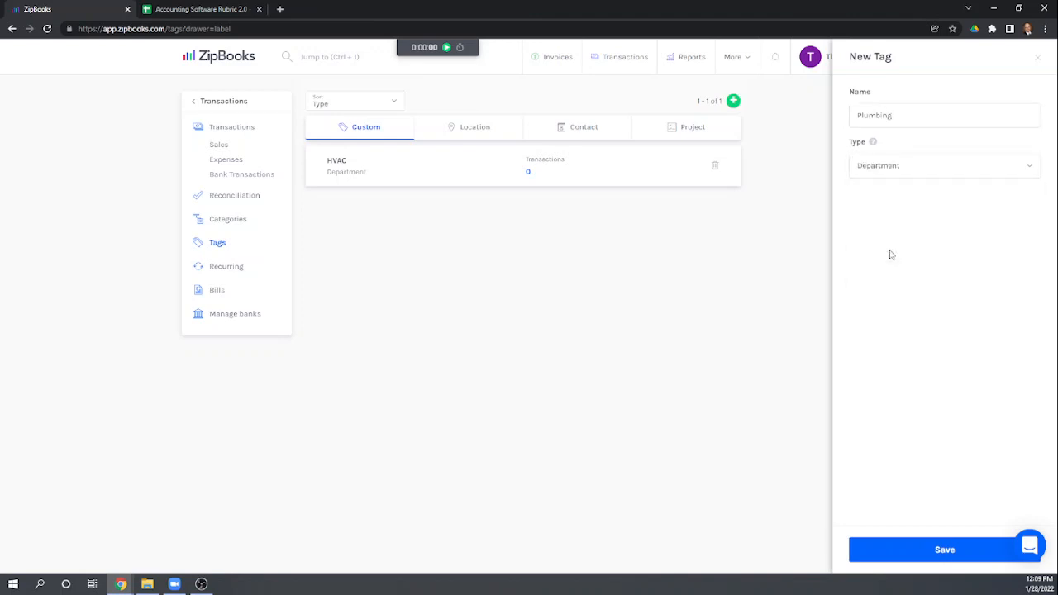
{"action": "left_click", "coordinate": [944, 549]}
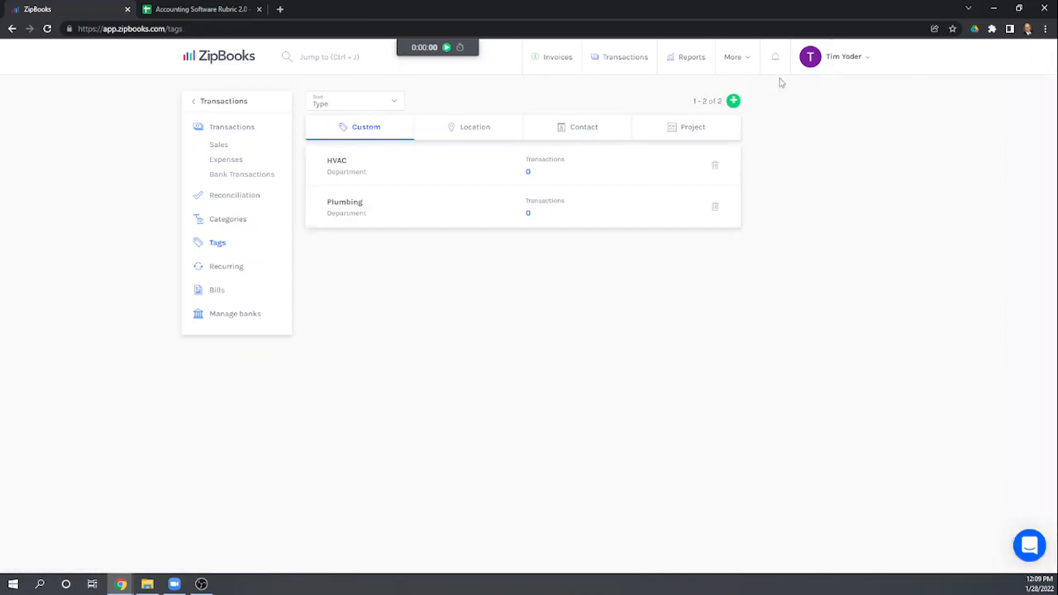
Create a custom tag named Administrative with the type Department and save it
{"action": "left_click", "coordinate": [731, 103]}
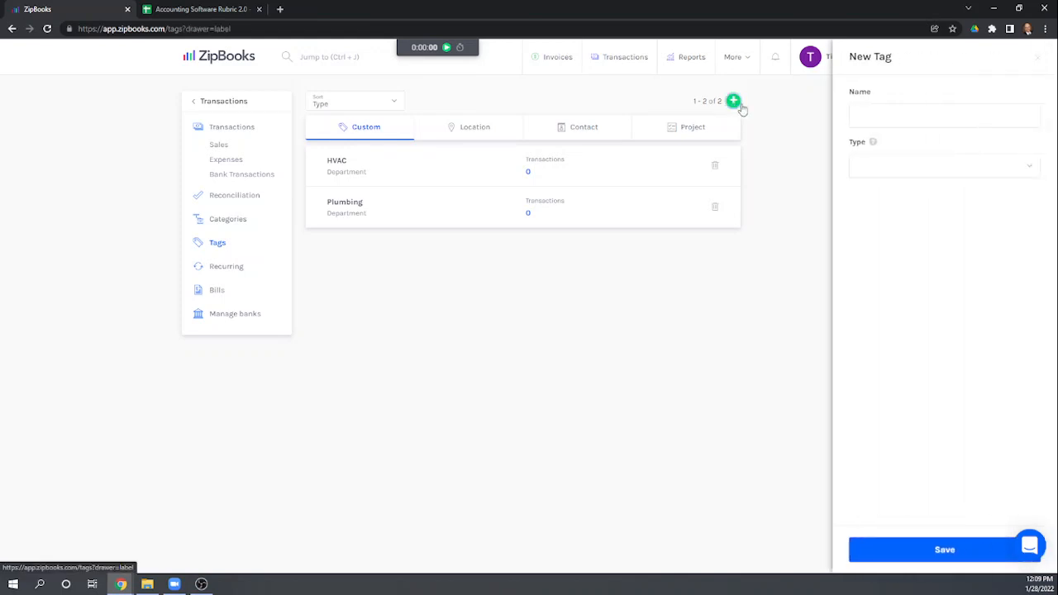
{"action": "left_click", "coordinate": [880, 113]}
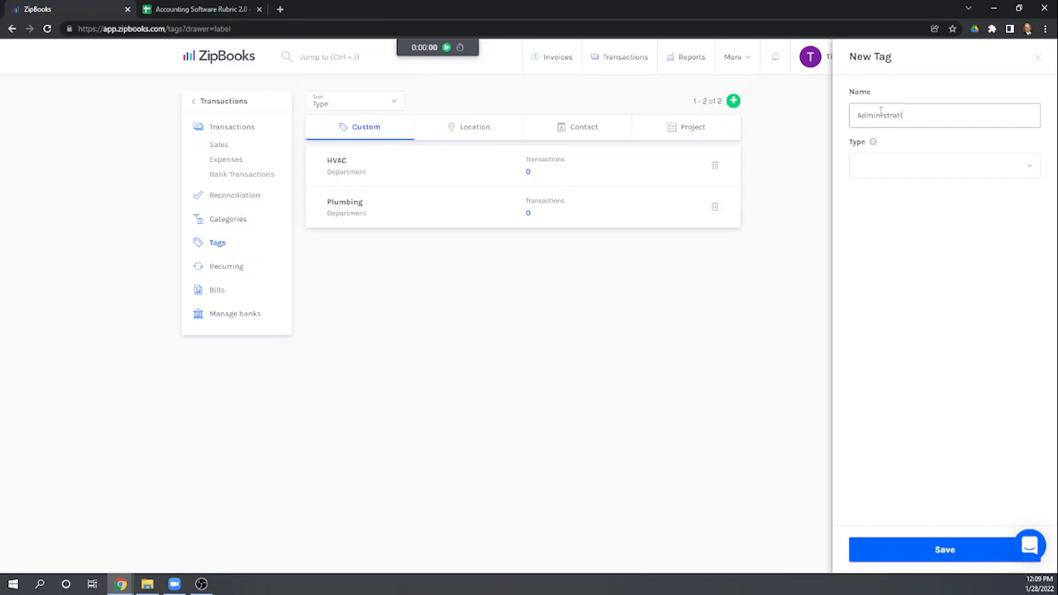
{"action": "left_click", "coordinate": [891, 164]}
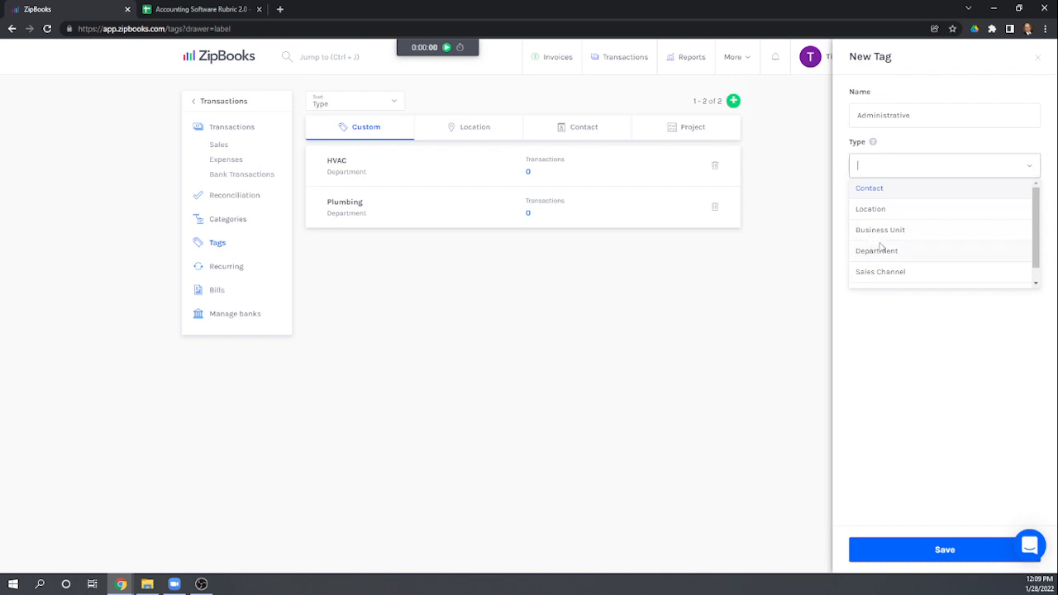
{"action": "scroll", "coordinate": [918, 257], "scroll_direction": "down", "scroll_amount": 1}
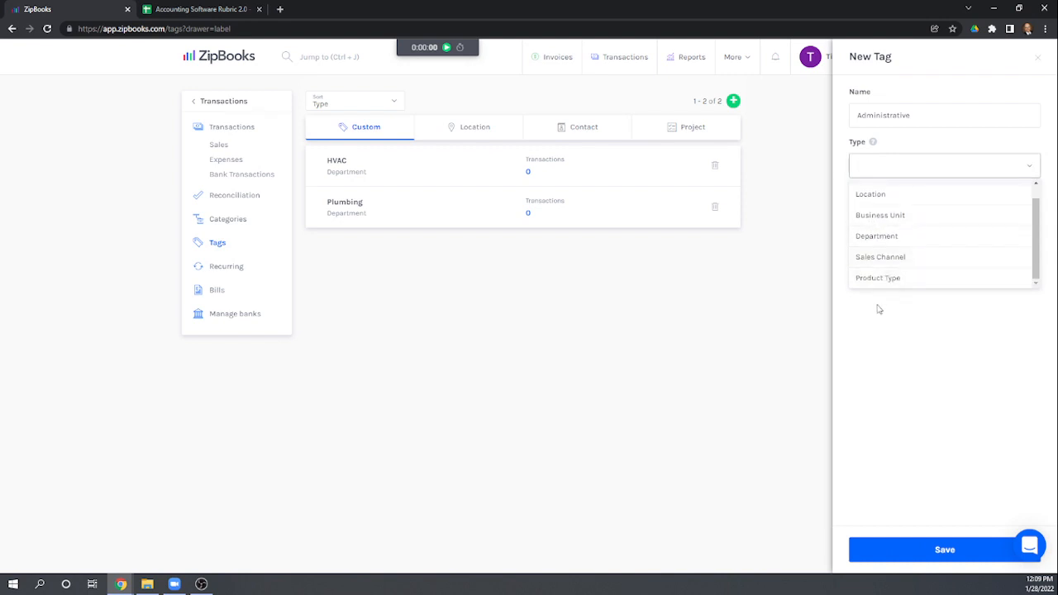
{"action": "scroll", "coordinate": [904, 238], "scroll_direction": "up", "scroll_amount": 1}
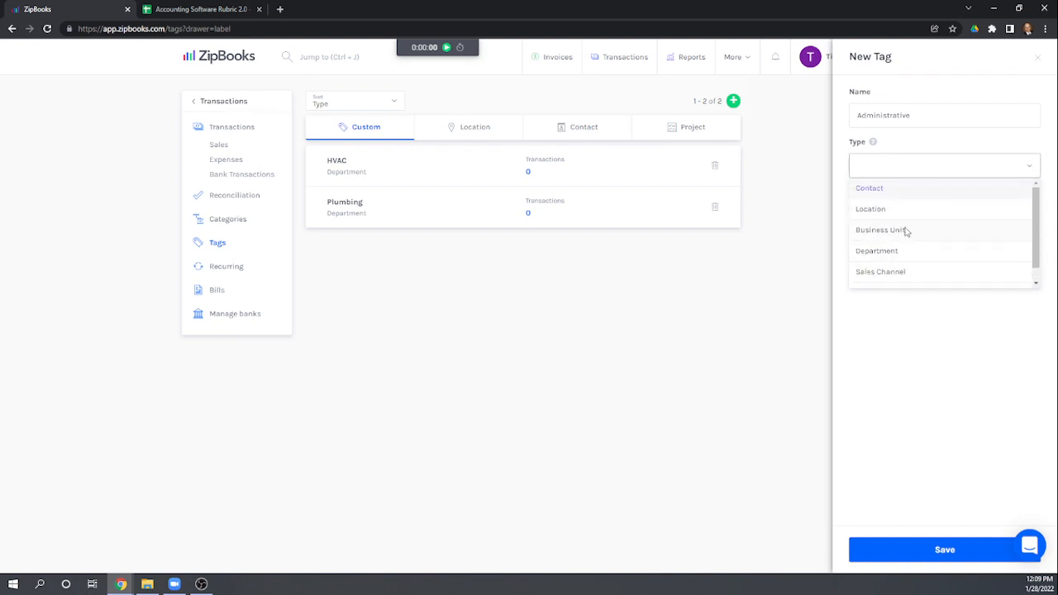
{"action": "left_click", "coordinate": [893, 234]}
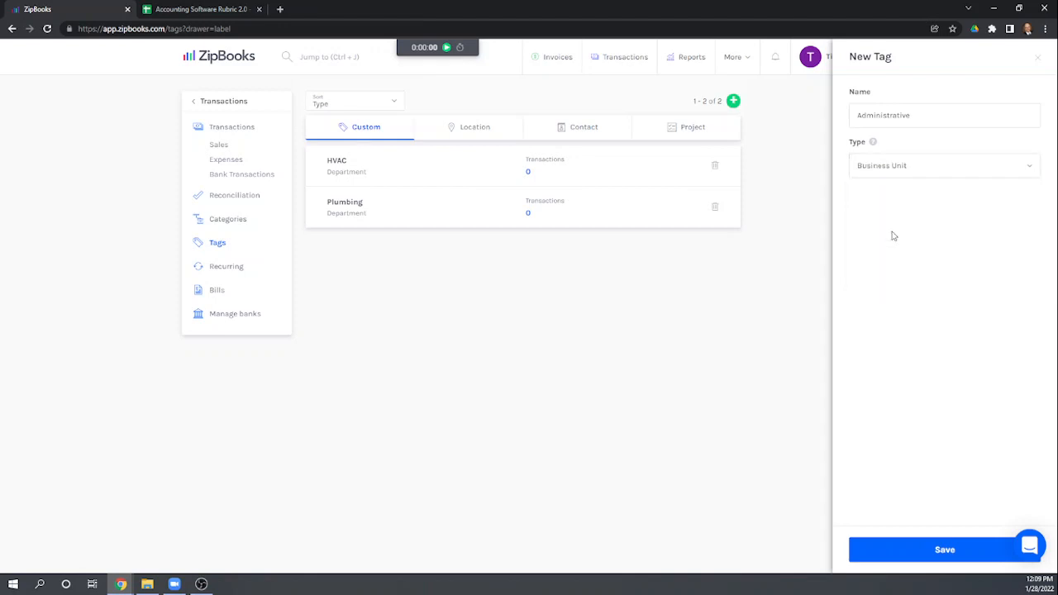
{"action": "left_click", "coordinate": [1024, 163]}
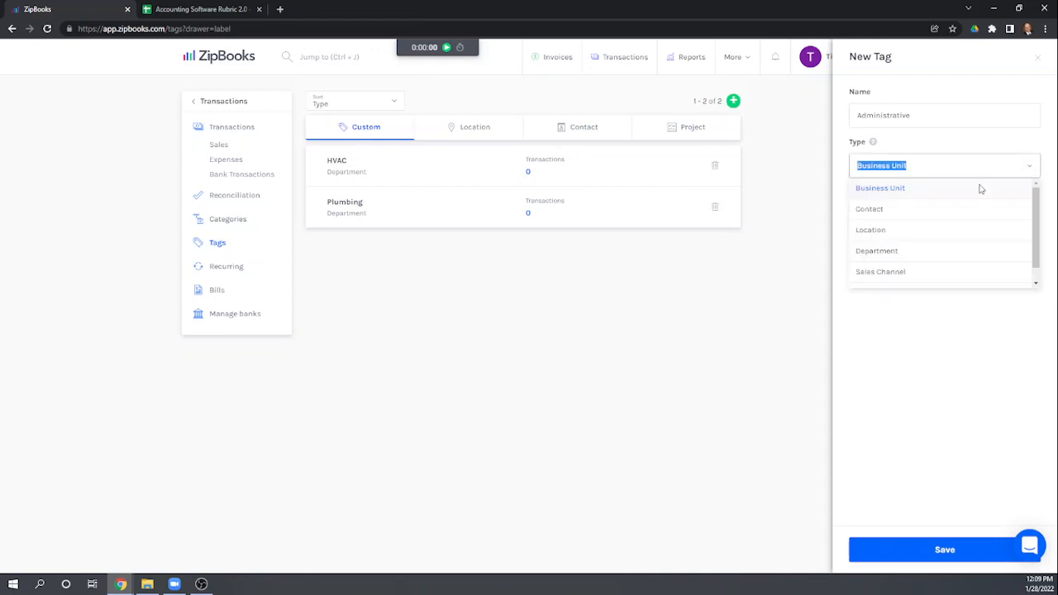
{"action": "left_click", "coordinate": [869, 250]}
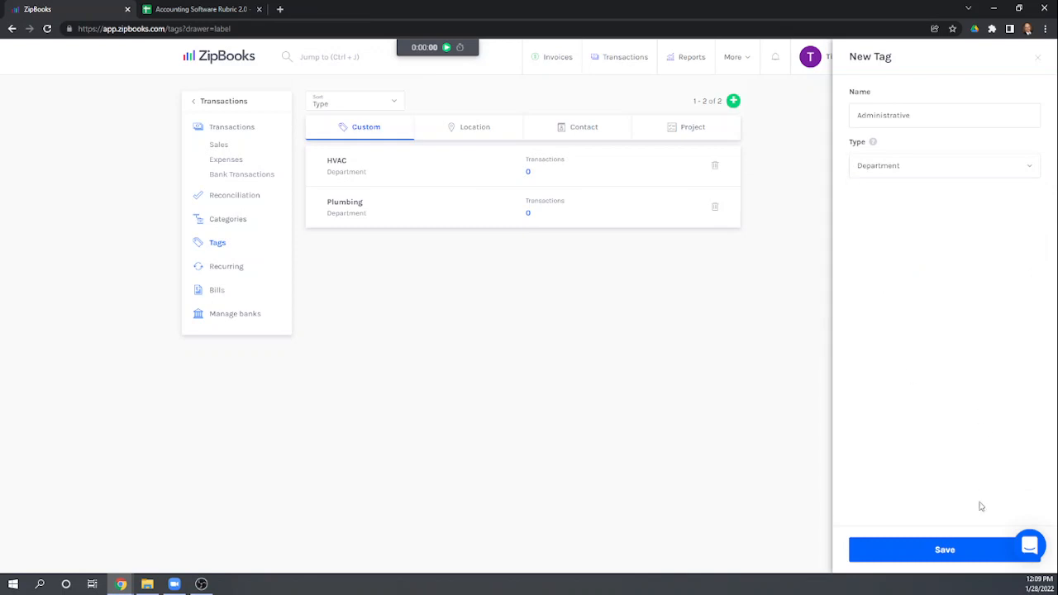
{"action": "left_click", "coordinate": [942, 552]}
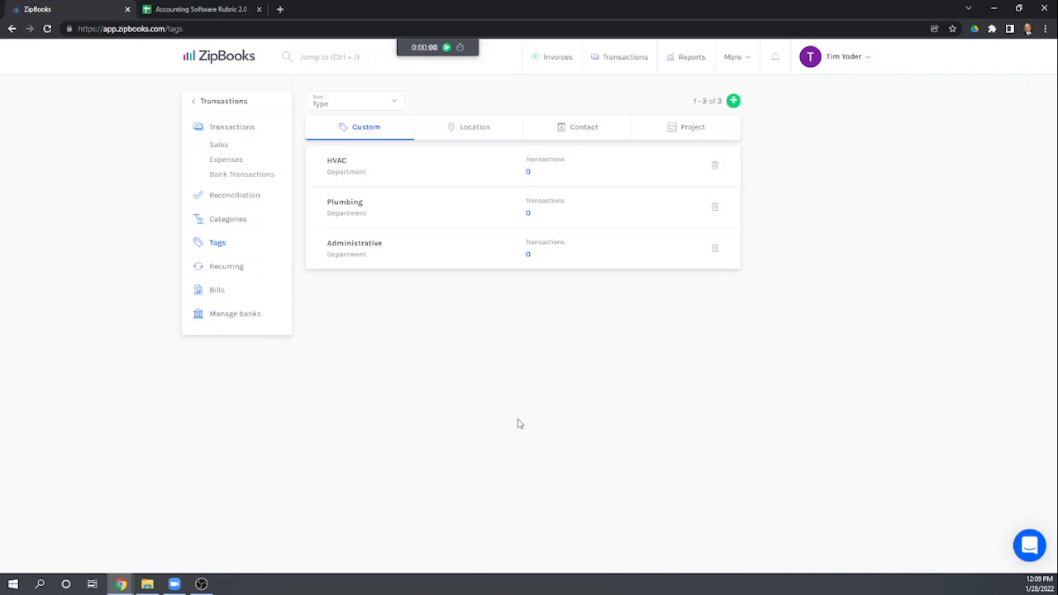
Create a tag named New York with the type Location, leaving its address details blank, and save it
{"action": "left_click", "coordinate": [469, 132]}
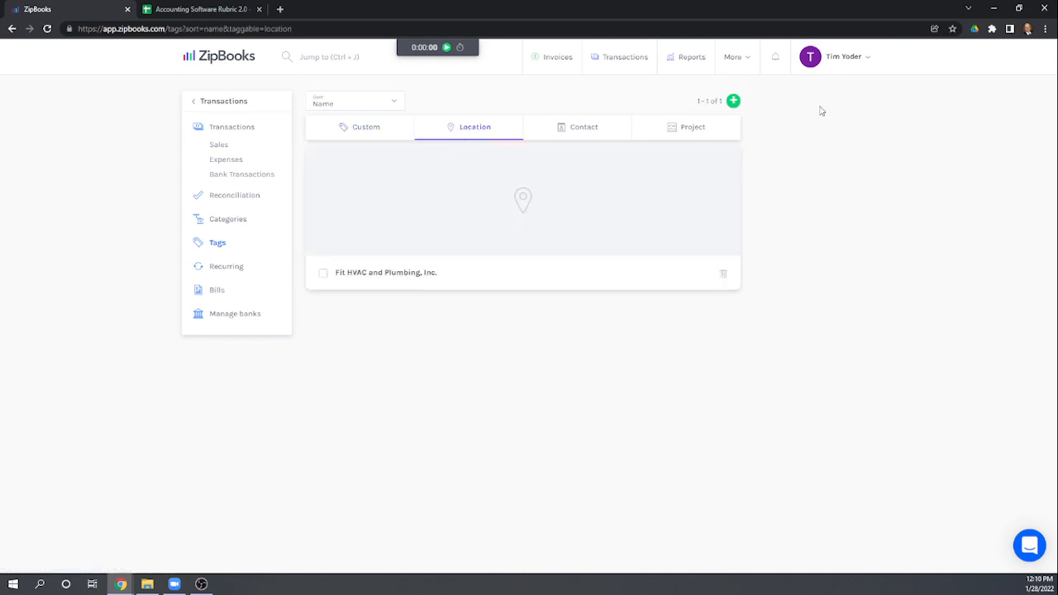
{"action": "left_click", "coordinate": [732, 101]}
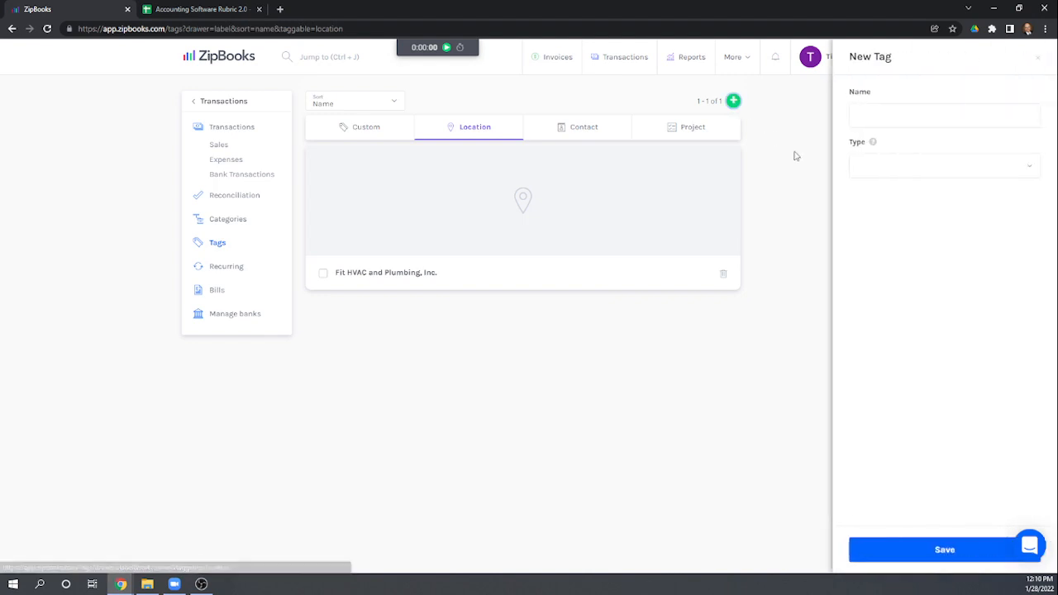
{"action": "left_click", "coordinate": [892, 115]}
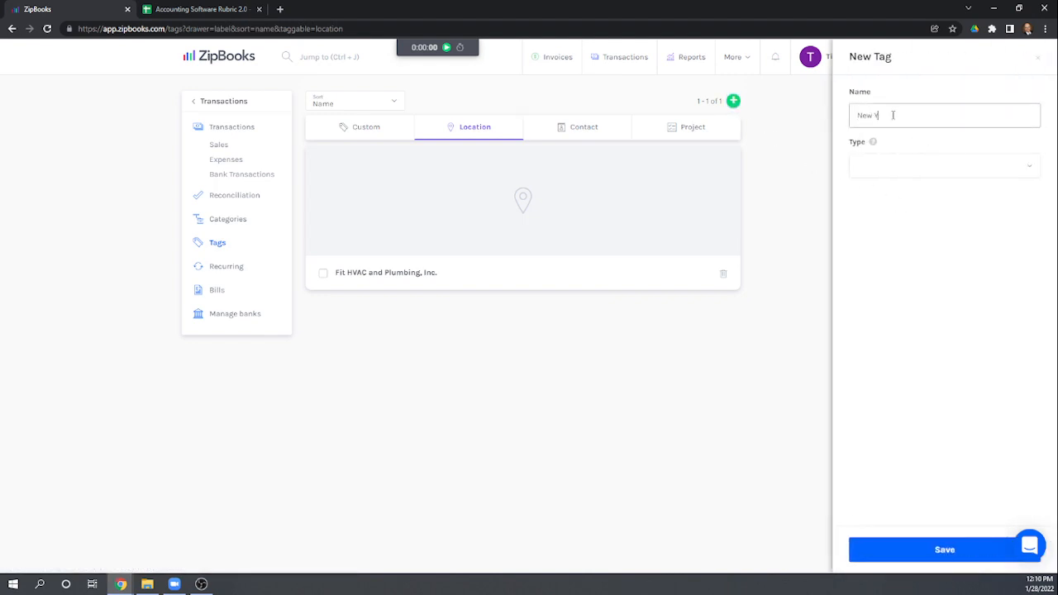
{"action": "left_click", "coordinate": [938, 169]}
{"action": "left_click", "coordinate": [875, 208]}
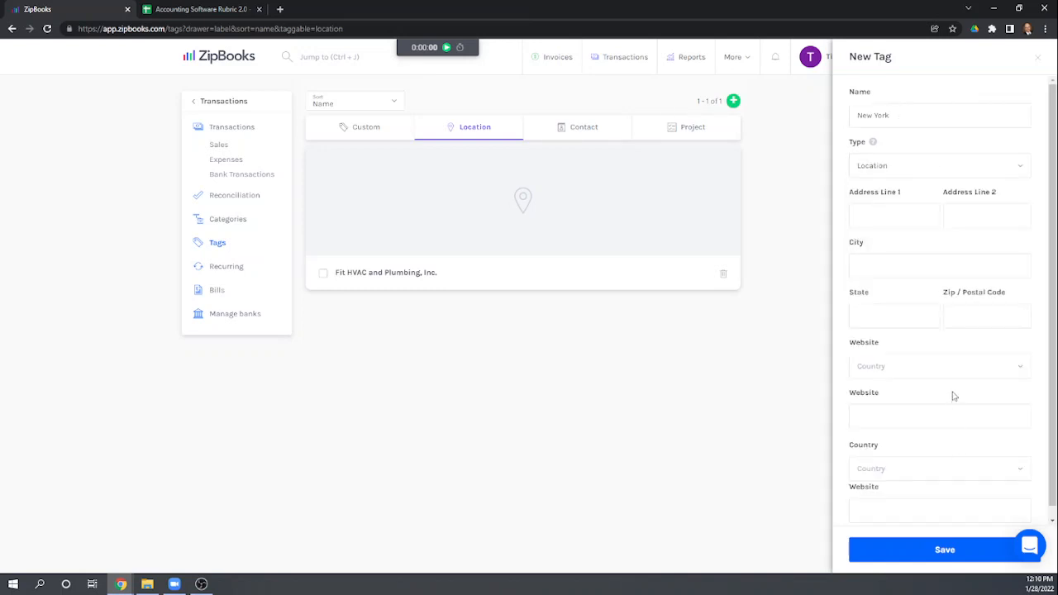
{"action": "scroll", "coordinate": [927, 329], "scroll_direction": "down", "scroll_amount": 1}
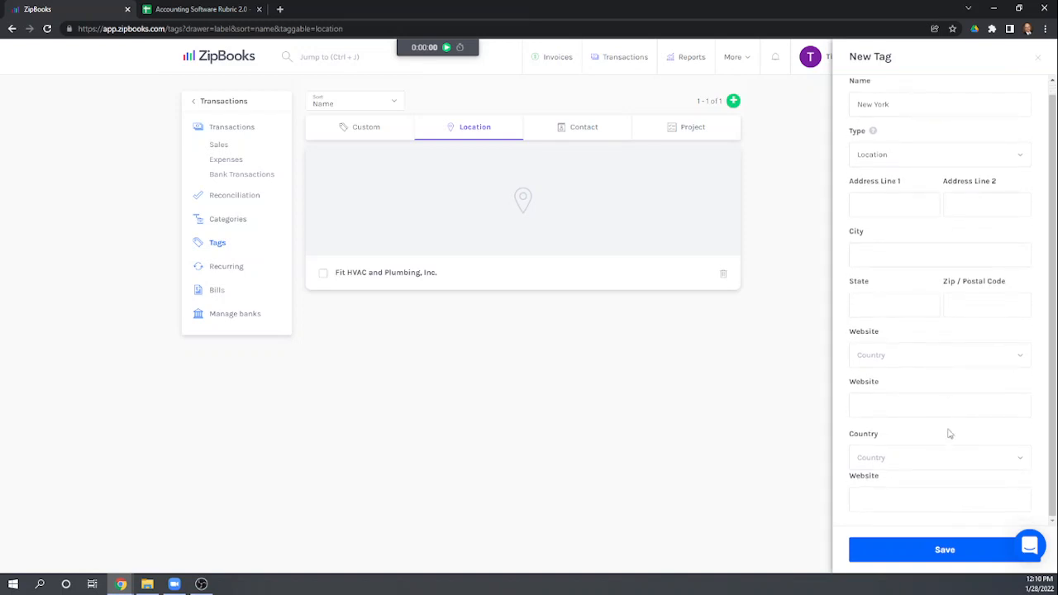
{"action": "left_click", "coordinate": [946, 549]}
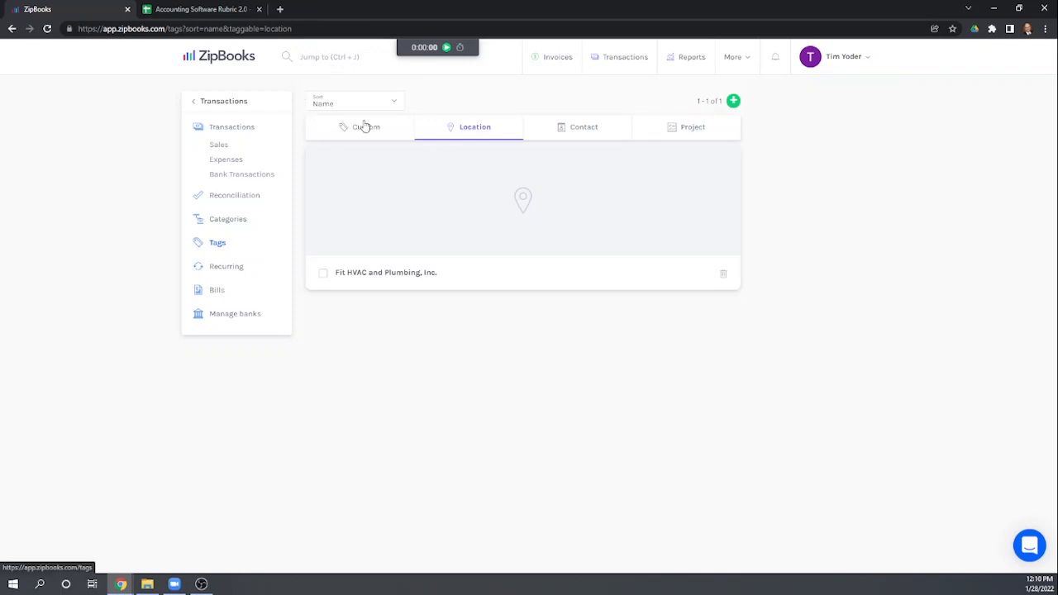
Check the sort options for location tags, and refresh the location list by viewing the custom tags and returning
{"action": "left_click", "coordinate": [394, 110]}
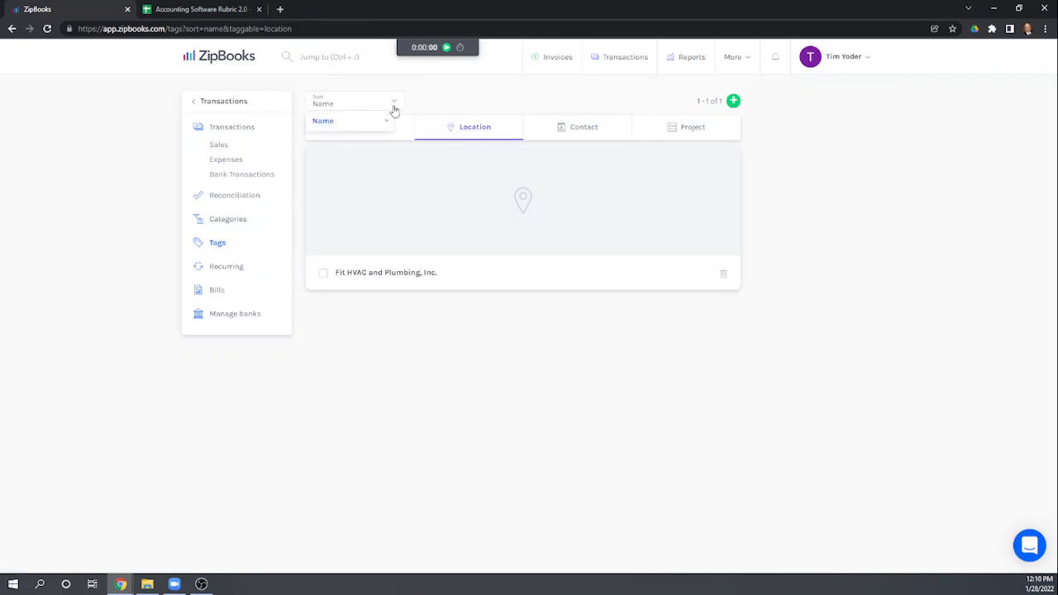
{"action": "left_click", "coordinate": [439, 93]}
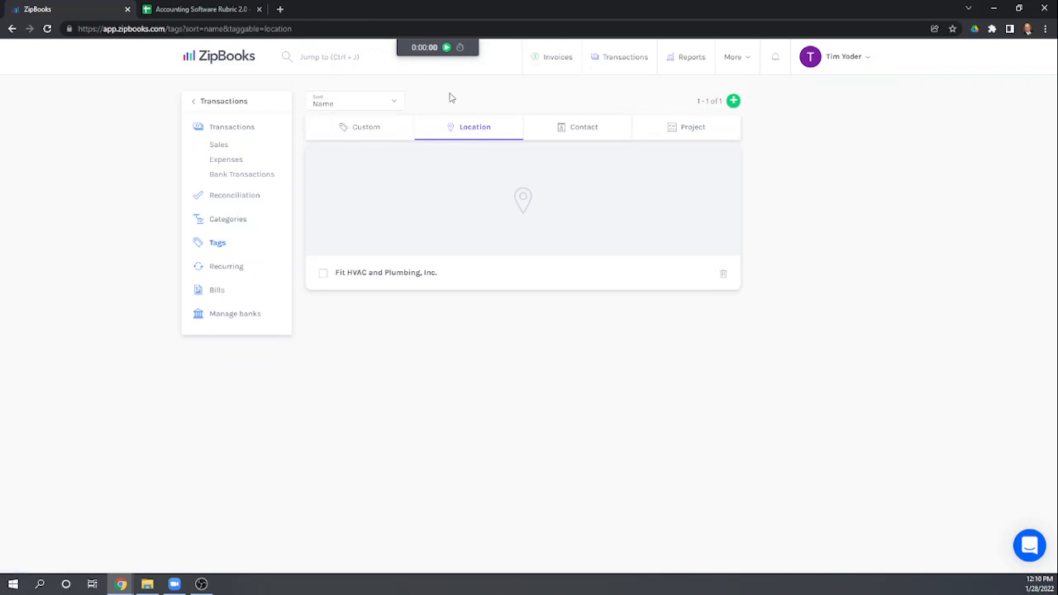
{"action": "left_click", "coordinate": [366, 129]}
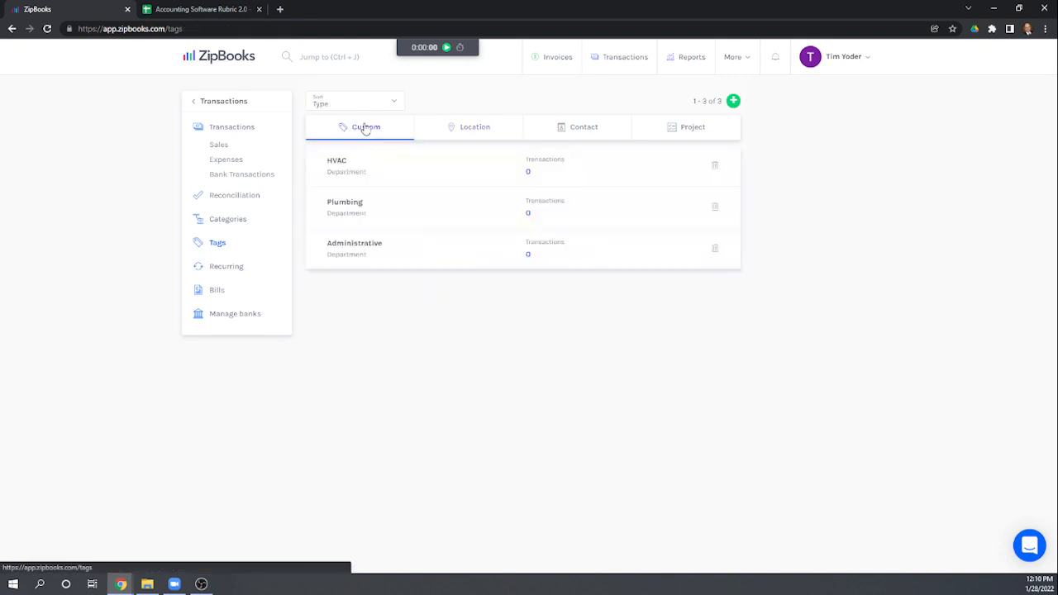
{"action": "left_click", "coordinate": [450, 129]}
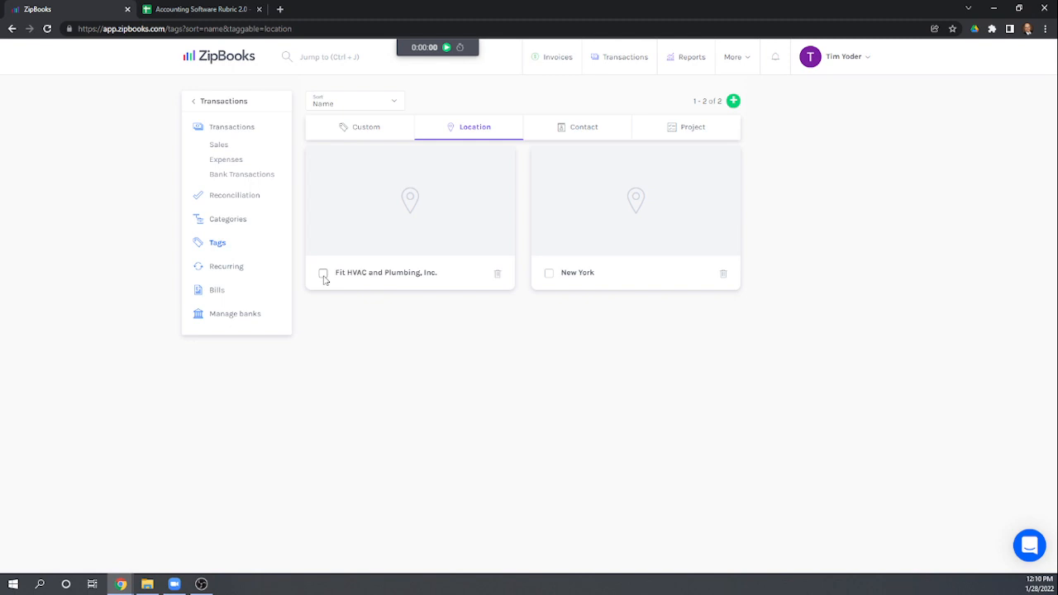
Tick the Fit HVAC and Plumbing, Inc. location and open its location details
{"action": "right_click", "coordinate": [371, 275]}
{"action": "left_click", "coordinate": [339, 321]}
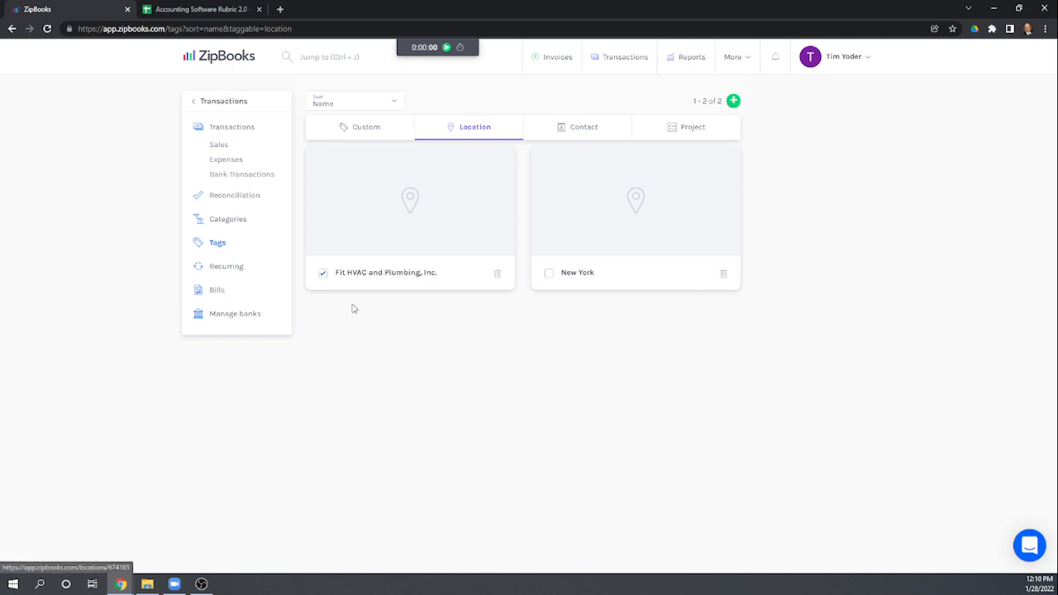
{"action": "left_click", "coordinate": [368, 278]}
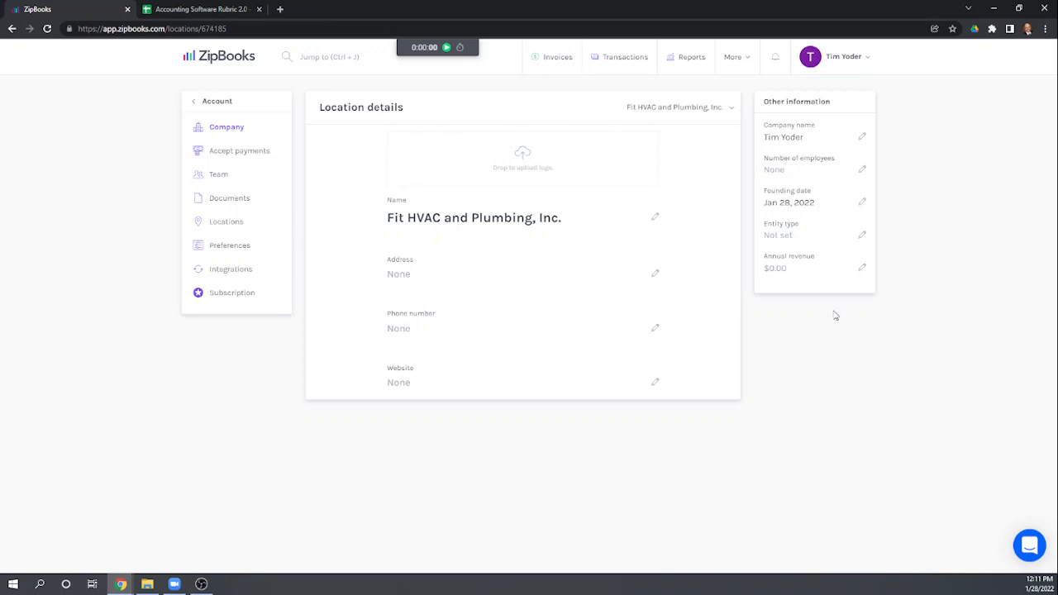
Return to the location tags and rename the New York location to Delaware, saving the new name
{"action": "left_click", "coordinate": [199, 102]}
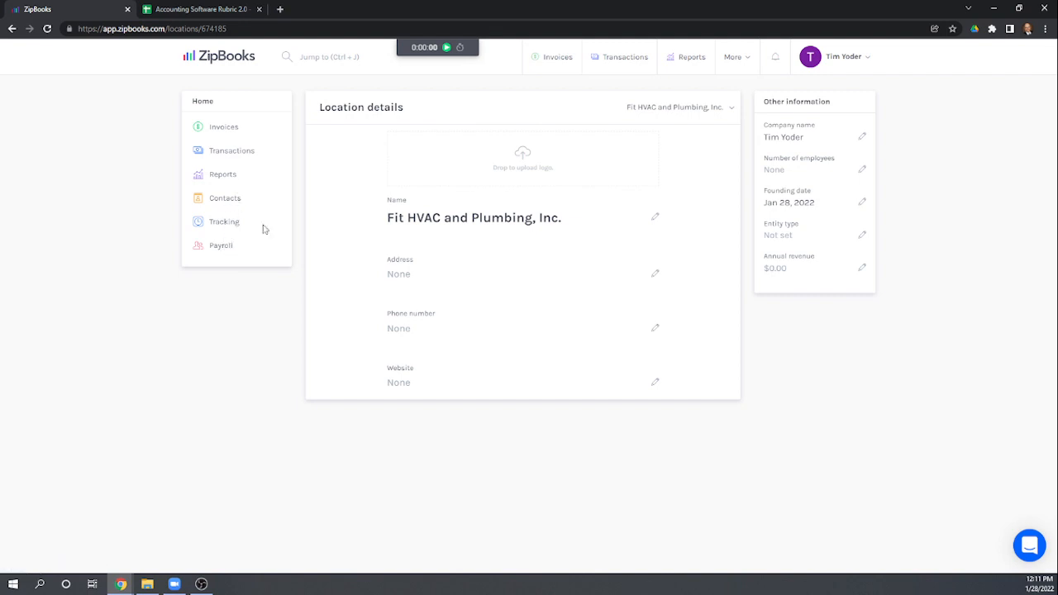
{"action": "left_click", "coordinate": [222, 151]}
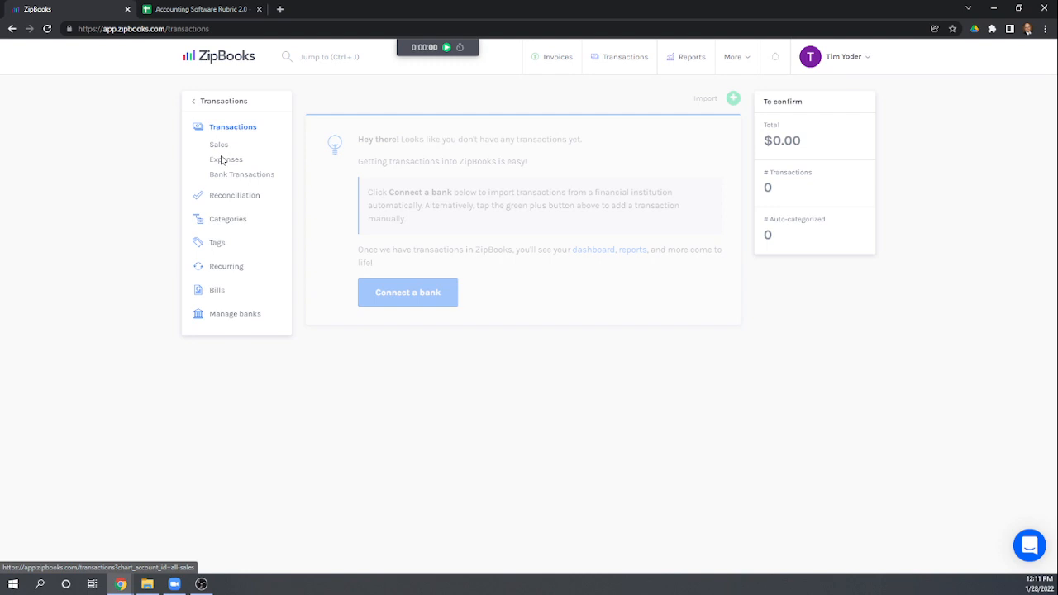
{"action": "left_click", "coordinate": [216, 243]}
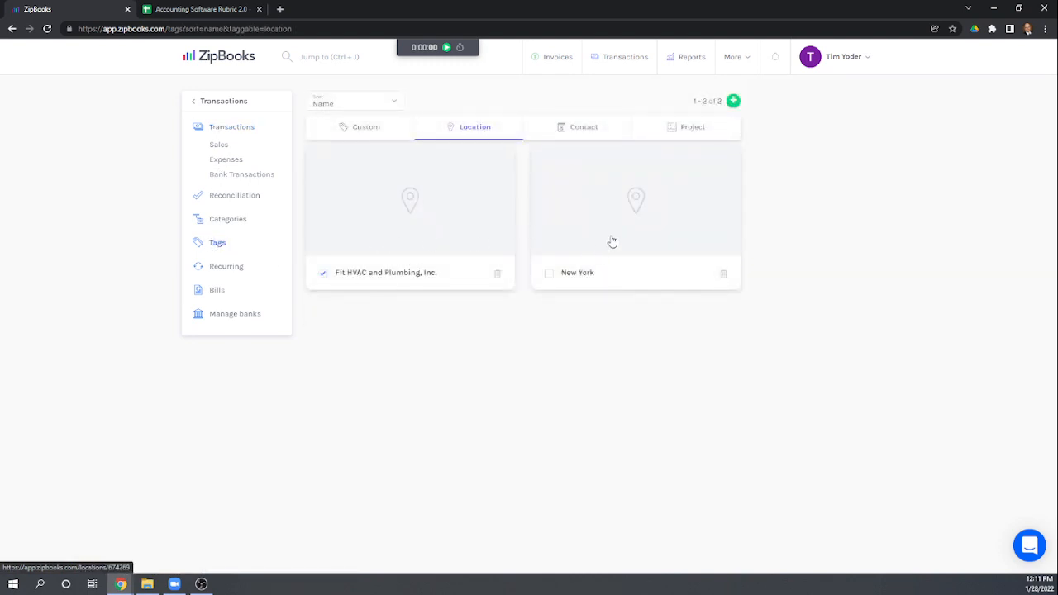
{"action": "left_click", "coordinate": [584, 274]}
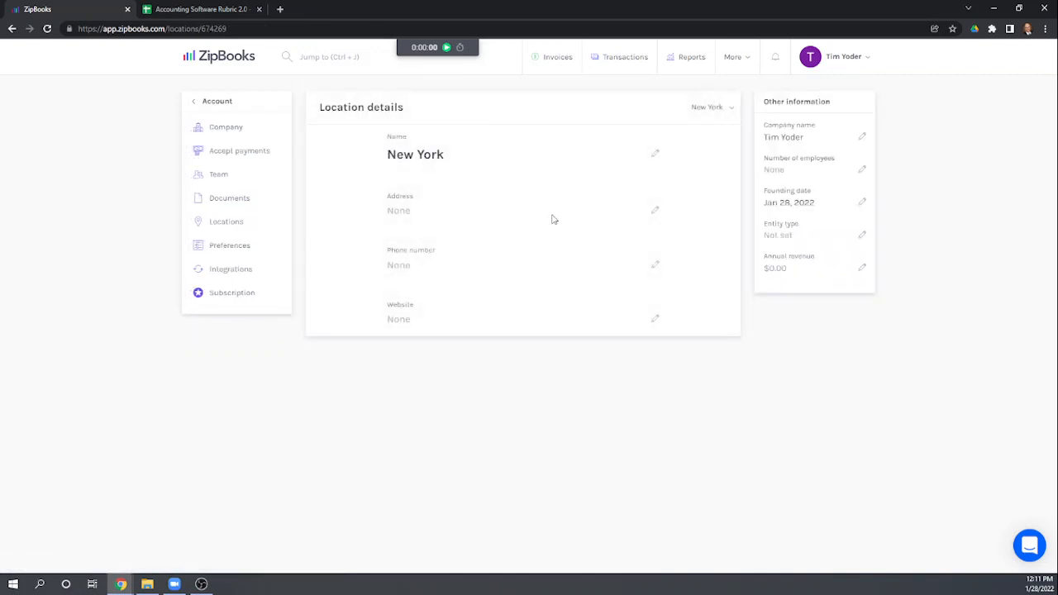
{"action": "left_click", "coordinate": [655, 156]}
{"action": "left_click_drag", "start_coordinate": [461, 159], "coordinate": [366, 168]}
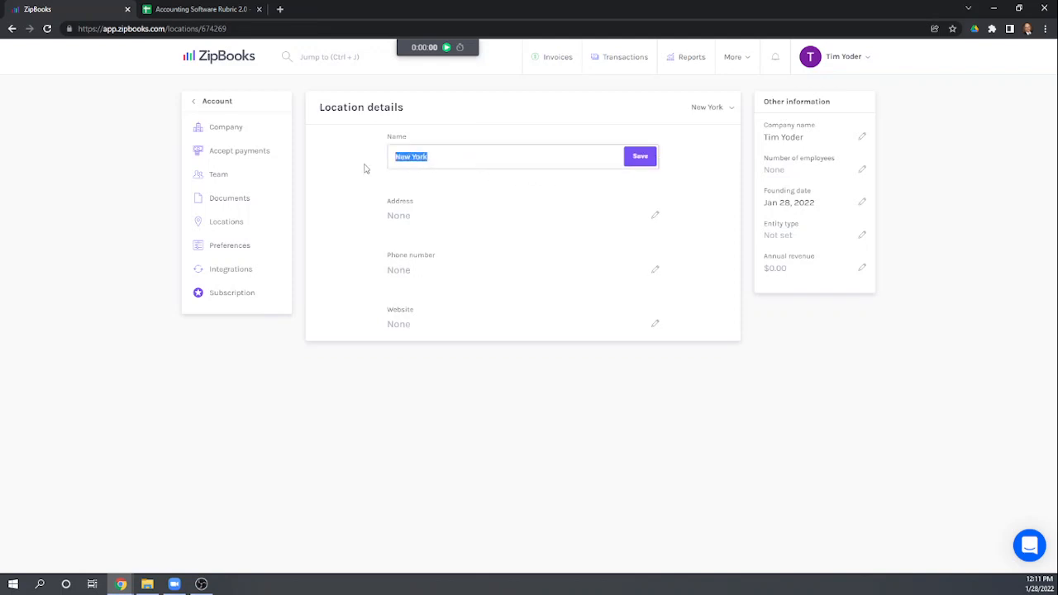
{"action": "type", "text": "Delawe"}
{"action": "key", "text": "BackSpace"}
{"action": "key", "text": "BackSpace"}
{"action": "type", "text": "ware"}
{"action": "left_click", "coordinate": [638, 156]}
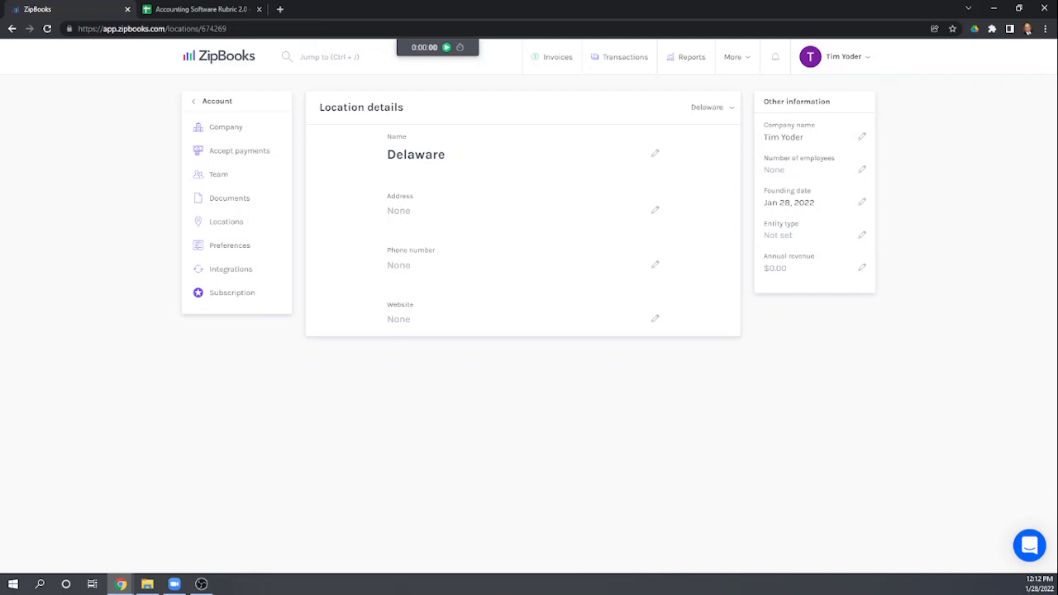
Go back from the location details to the transactions section
{"action": "left_click", "coordinate": [213, 105]}
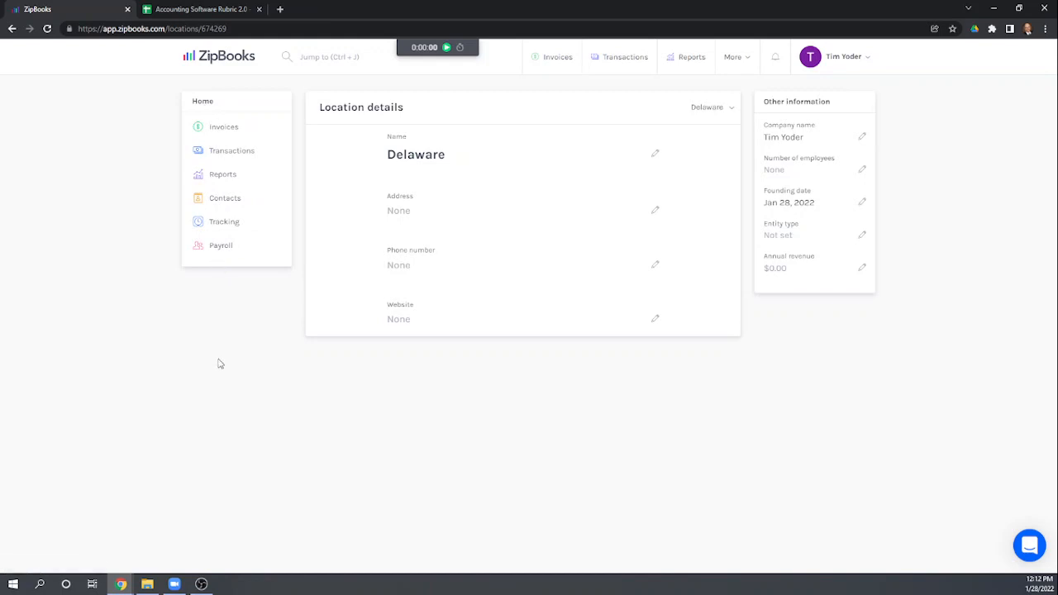
{"action": "left_click", "coordinate": [226, 155]}
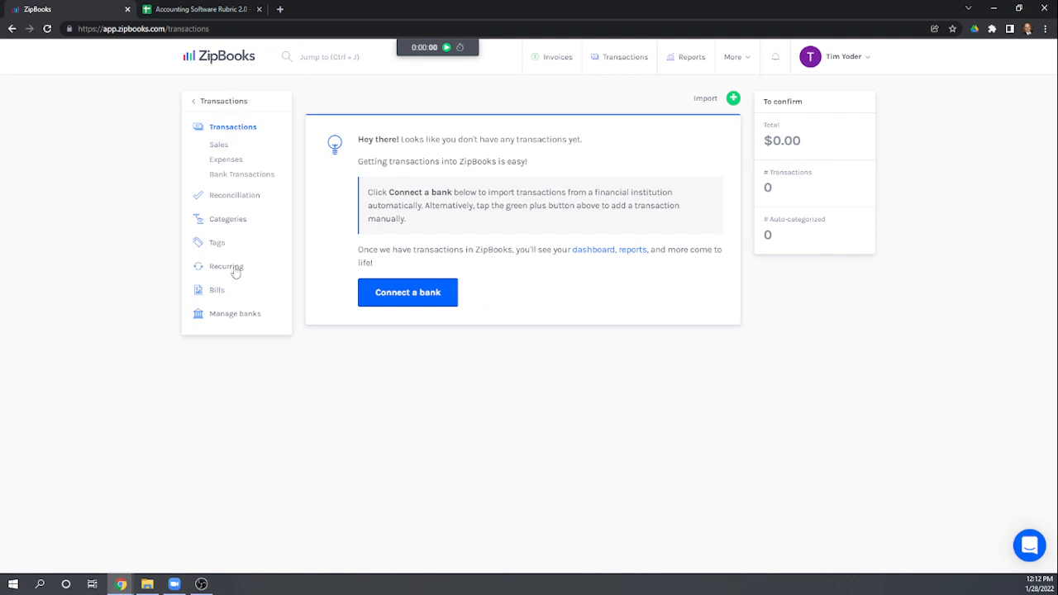
Open the transaction categories and review the chart of accounts from assets through expenses
{"action": "left_click", "coordinate": [226, 220]}
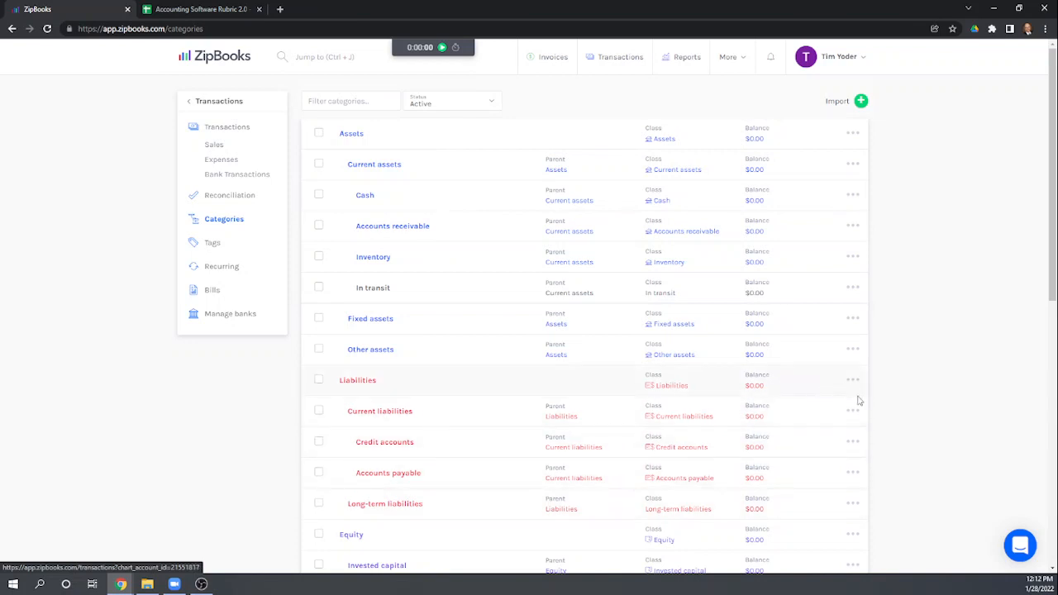
{"action": "scroll", "coordinate": [882, 407], "scroll_direction": "down", "scroll_amount": 2}
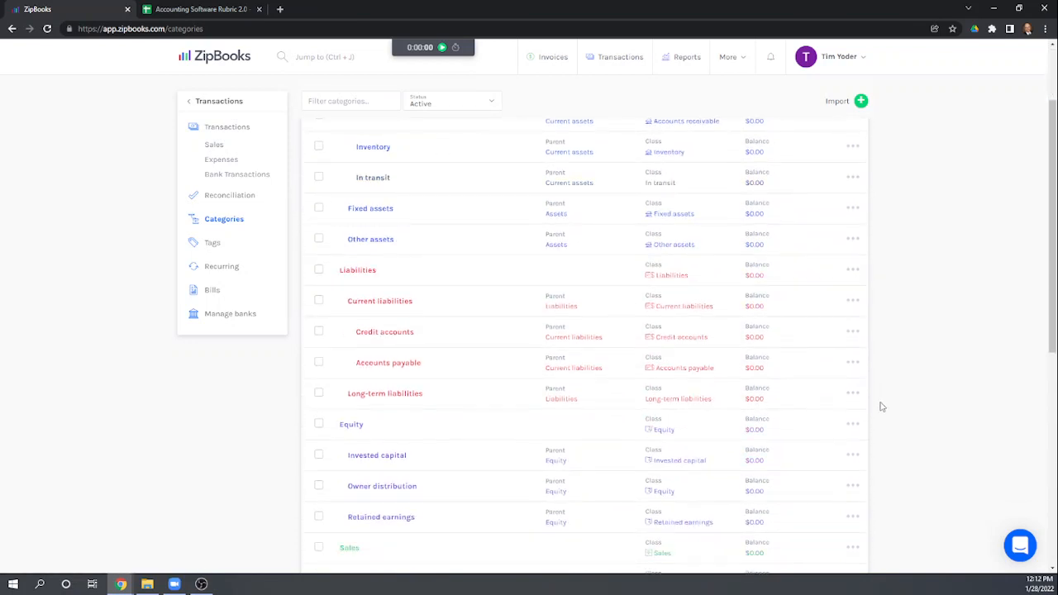
{"action": "scroll", "coordinate": [882, 406], "scroll_direction": "down", "scroll_amount": 5}
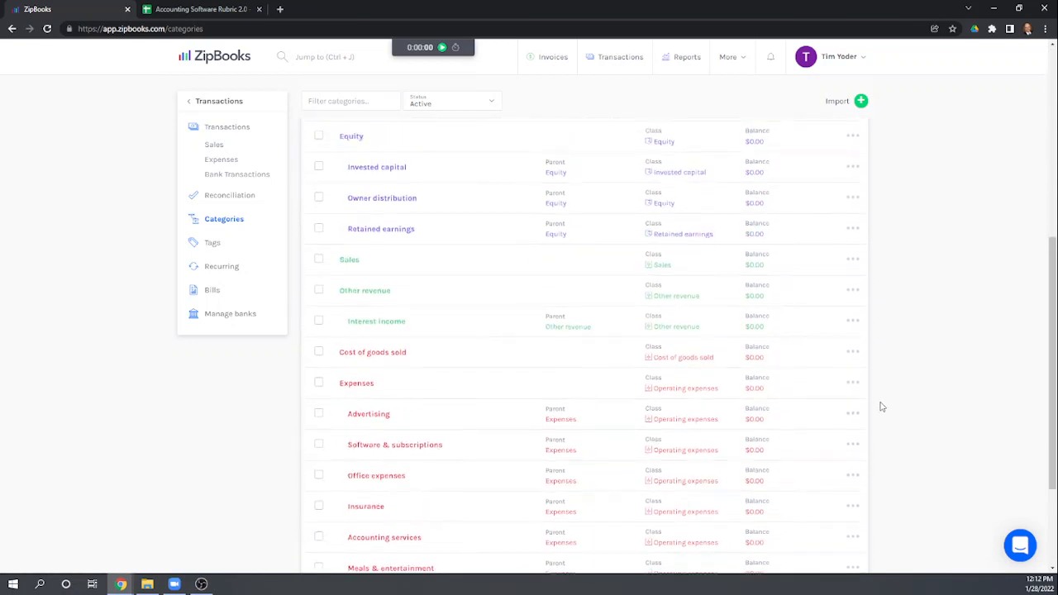
{"action": "scroll", "coordinate": [882, 406], "scroll_direction": "up", "scroll_amount": 6}
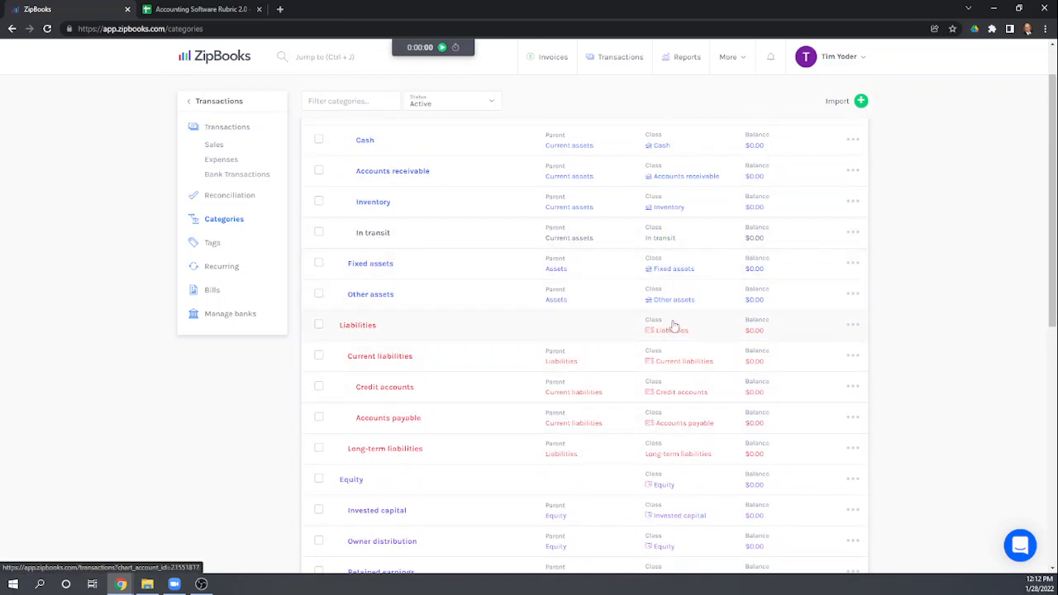
{"action": "scroll", "coordinate": [702, 329], "scroll_direction": "up", "scroll_amount": 1}
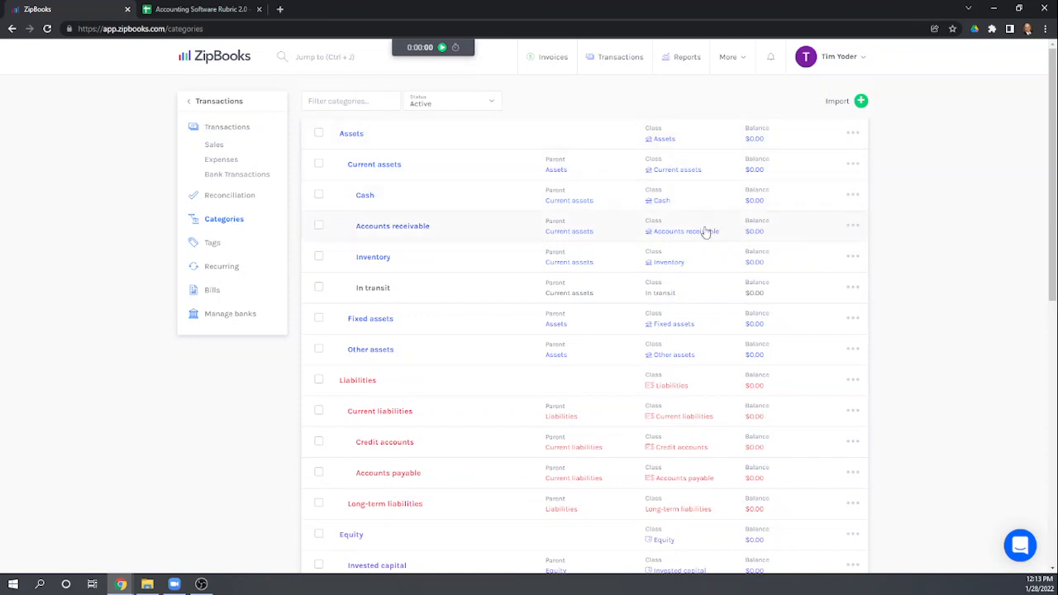
Start a new category and choose the suggested Checking account as its name
{"action": "left_click", "coordinate": [860, 102]}
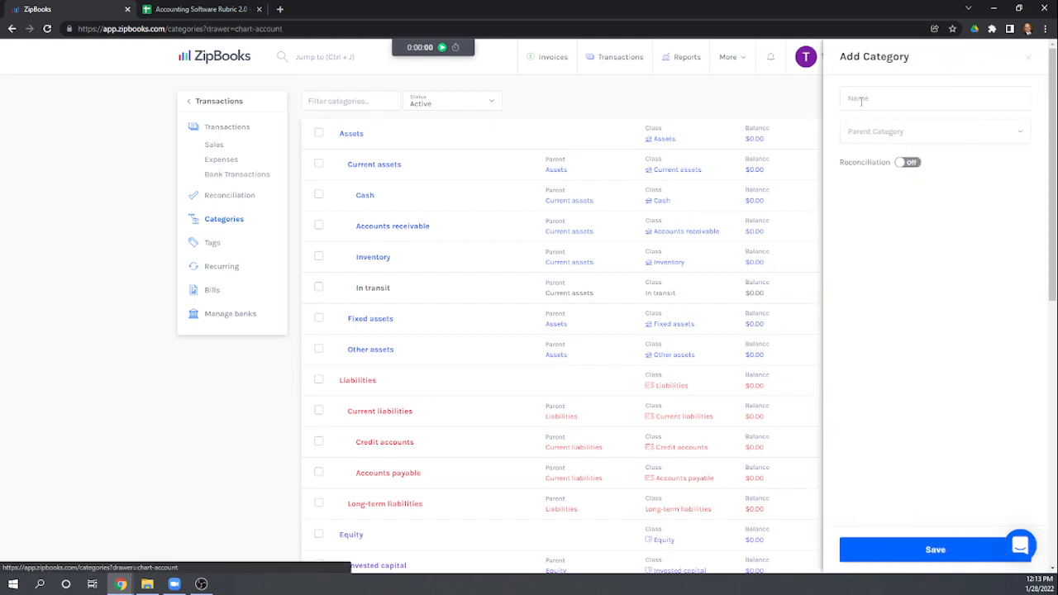
{"action": "left_click", "coordinate": [865, 98]}
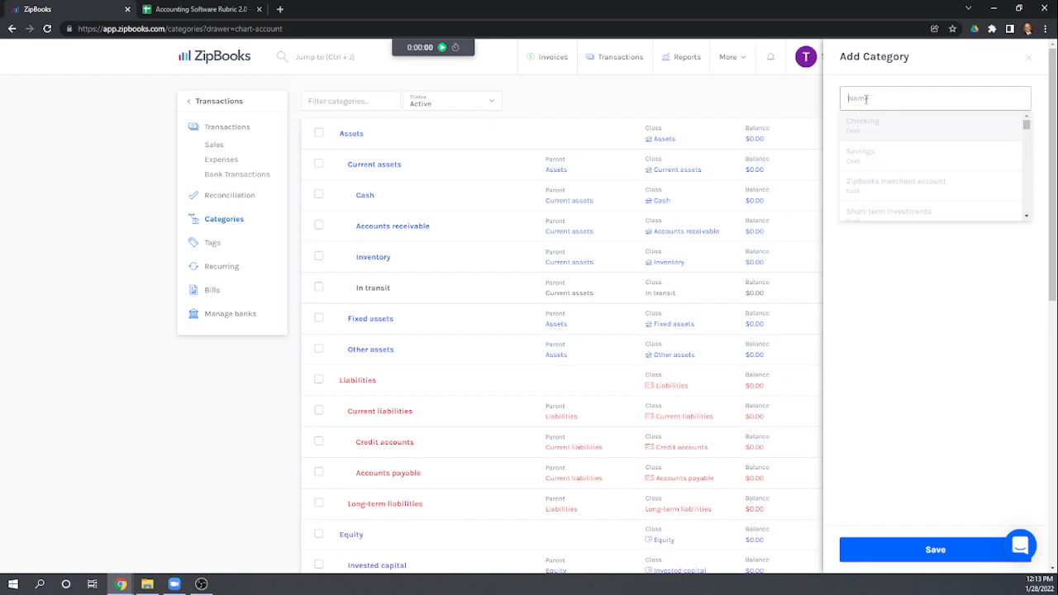
{"action": "type", "text": "o"}
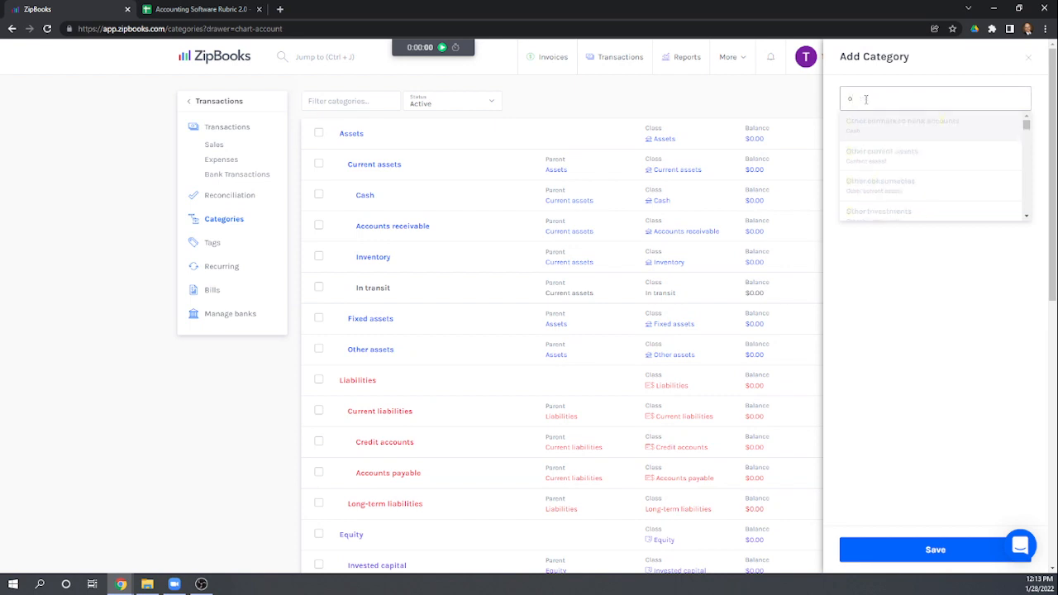
{"action": "key", "text": "BackSpace"}
{"action": "left_click", "coordinate": [877, 130]}
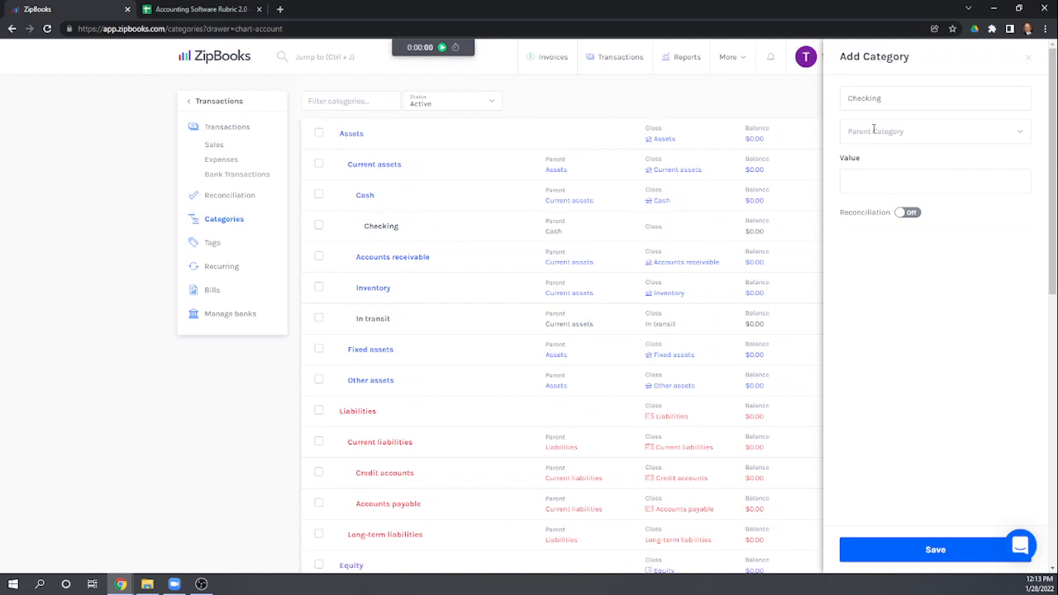
Try Current assets as the parent category for Checking, and return to the category list with the form still open
{"action": "left_click", "coordinate": [1021, 131]}
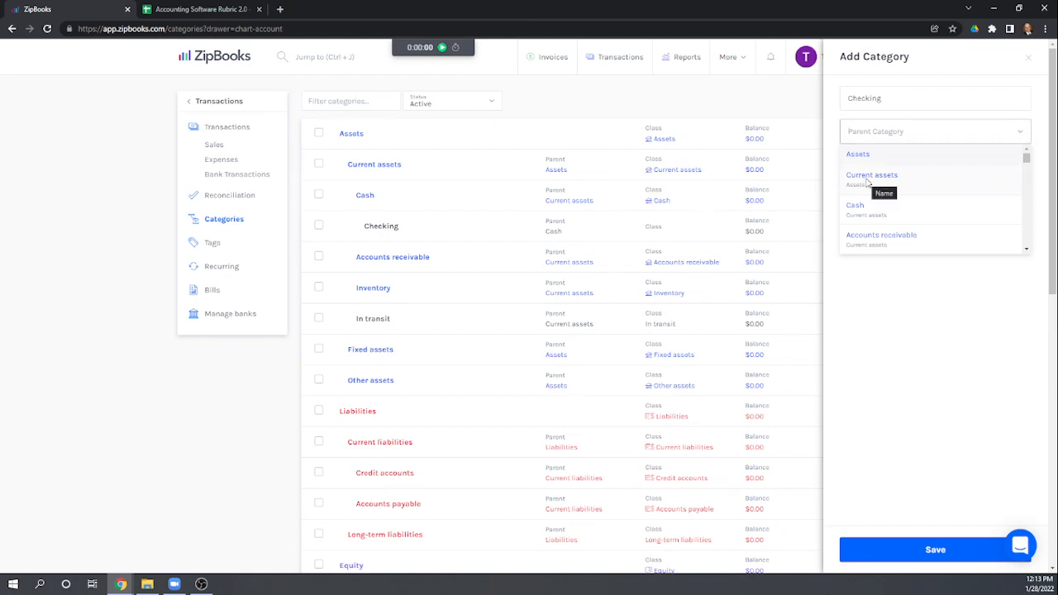
{"action": "left_click", "coordinate": [868, 177]}
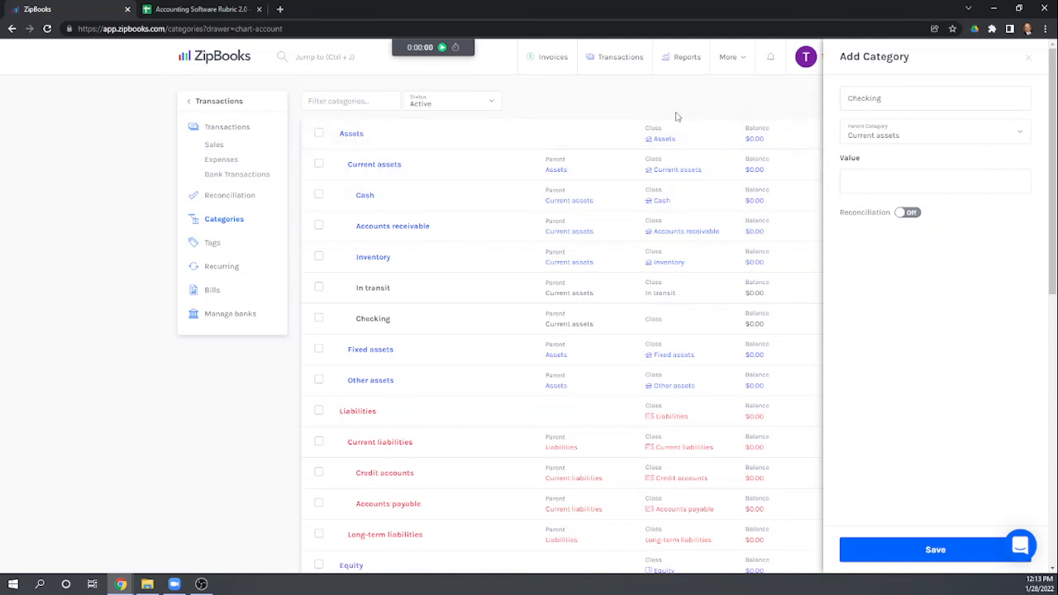
{"action": "left_click", "coordinate": [667, 328]}
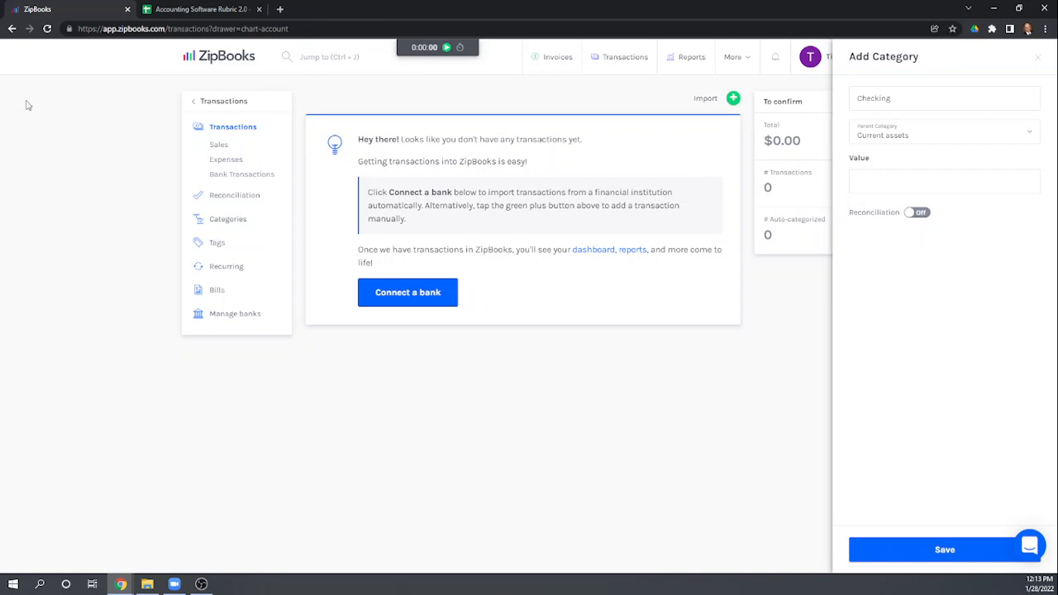
{"action": "left_click", "coordinate": [13, 31]}
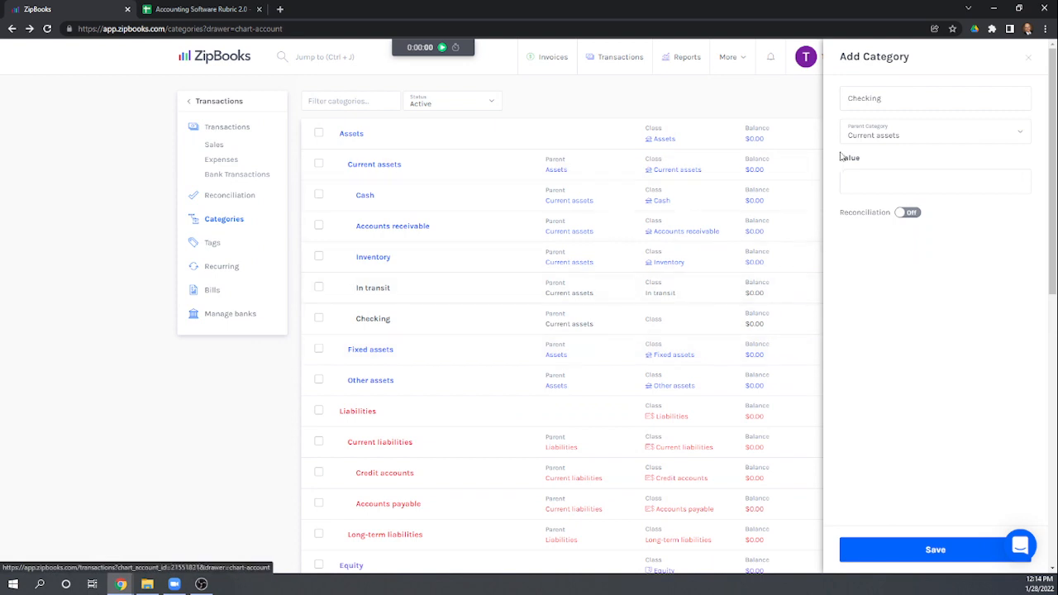
Assign Checking to the Cash parent category and save it with reconciliation on and the period ending on Last Day of Month
{"action": "left_click", "coordinate": [874, 132]}
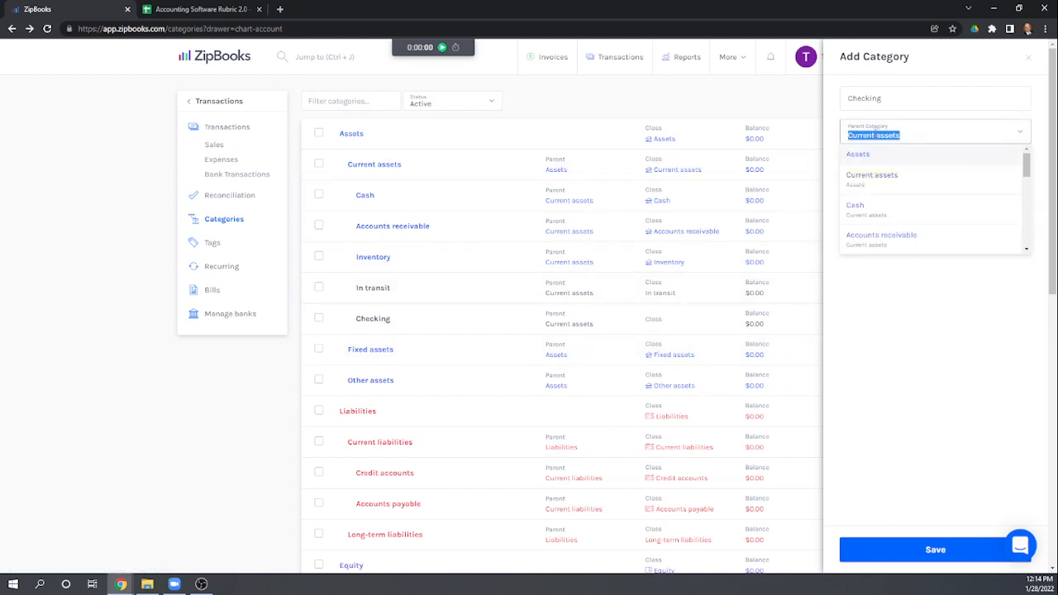
{"action": "left_click", "coordinate": [864, 213]}
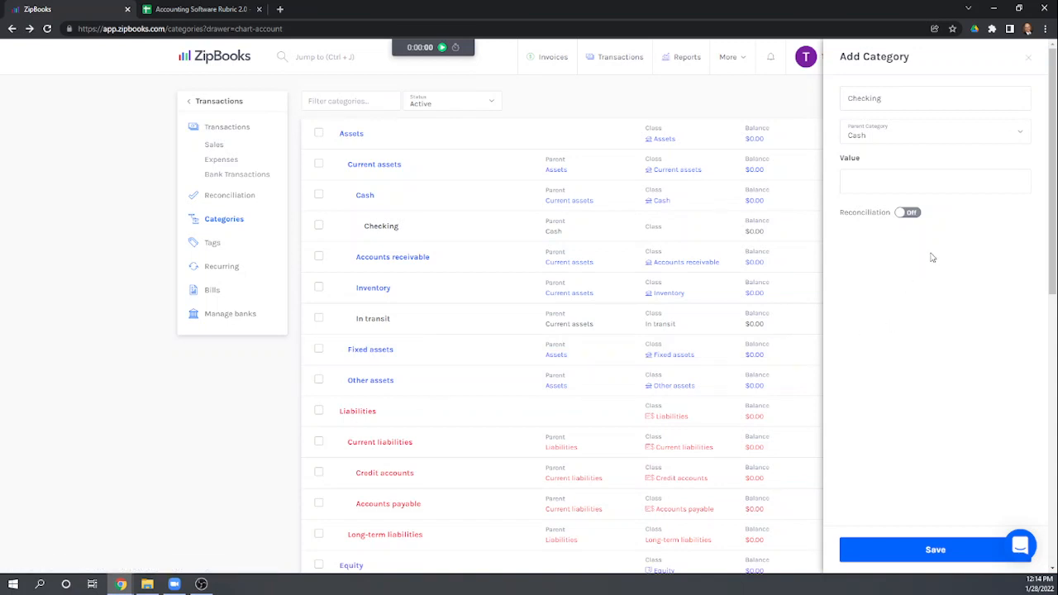
{"action": "left_click", "coordinate": [908, 213]}
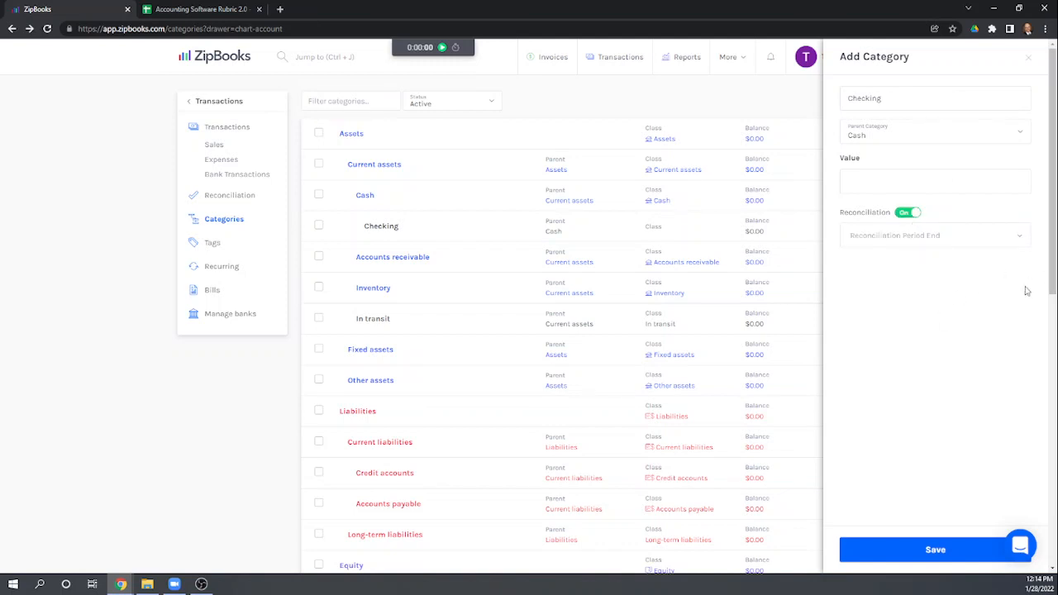
{"action": "left_click", "coordinate": [1020, 237]}
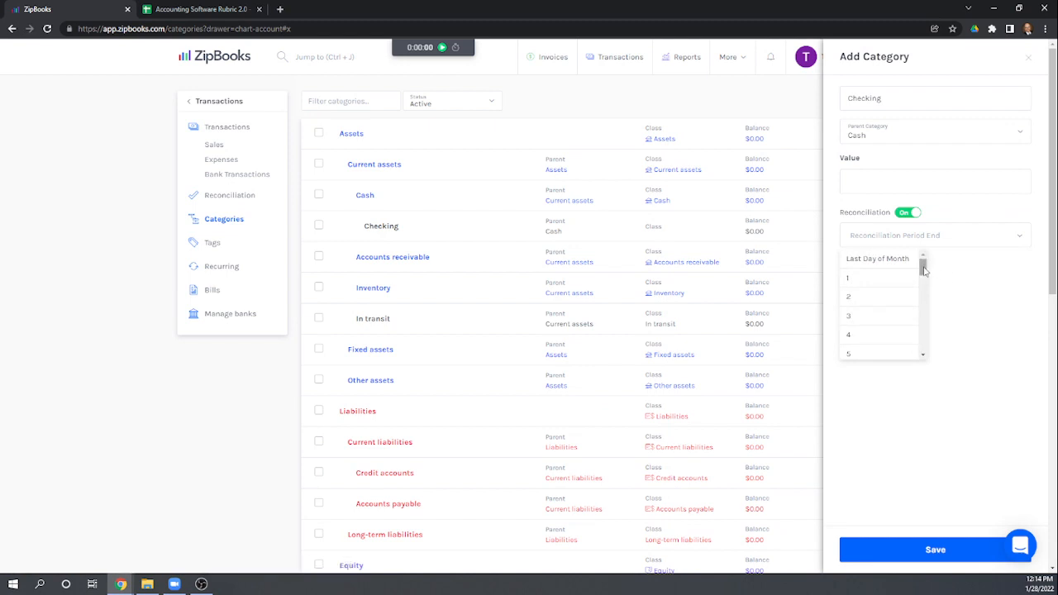
{"action": "left_click", "coordinate": [886, 261]}
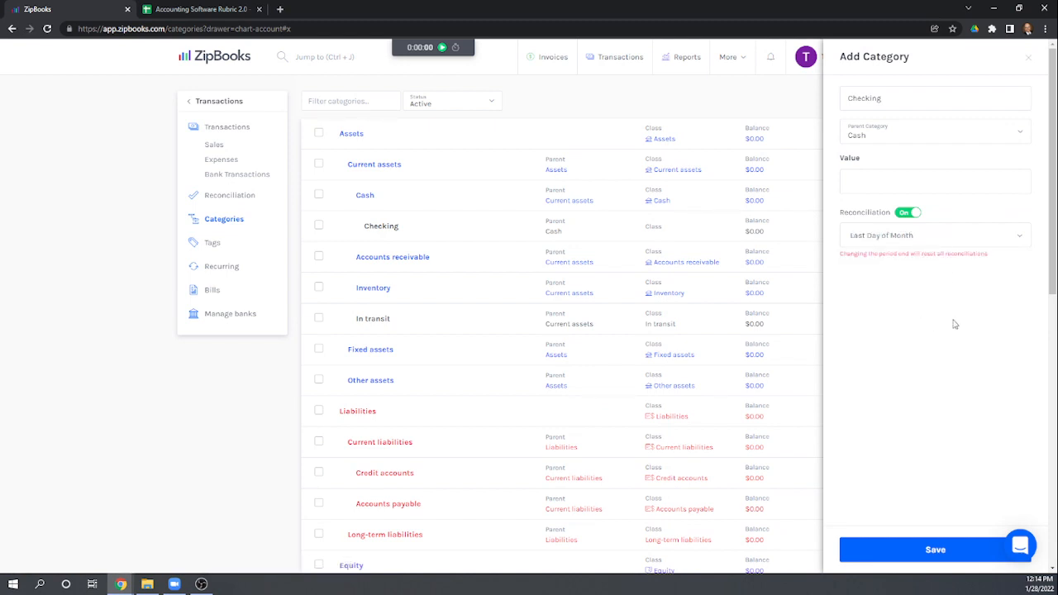
{"action": "scroll", "coordinate": [958, 356], "scroll_direction": "down", "scroll_amount": 3}
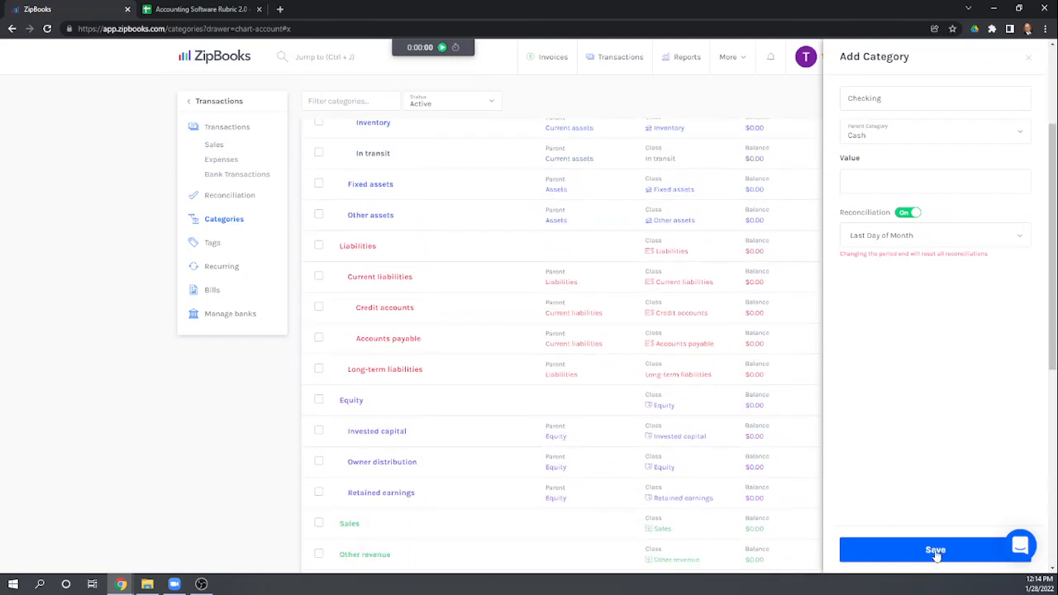
{"action": "left_click", "coordinate": [934, 550]}
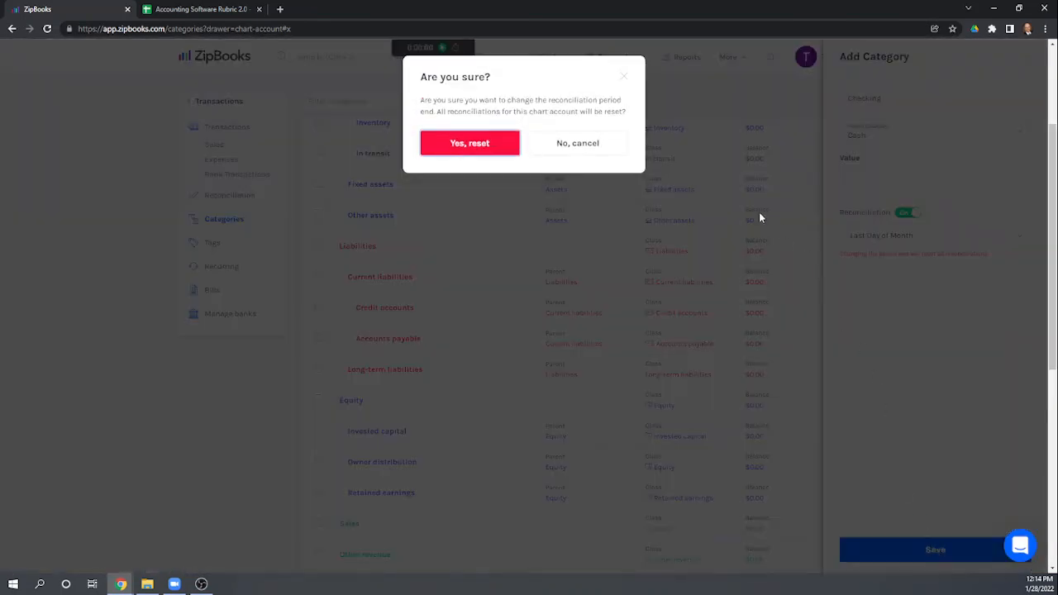
{"action": "left_click", "coordinate": [480, 143]}
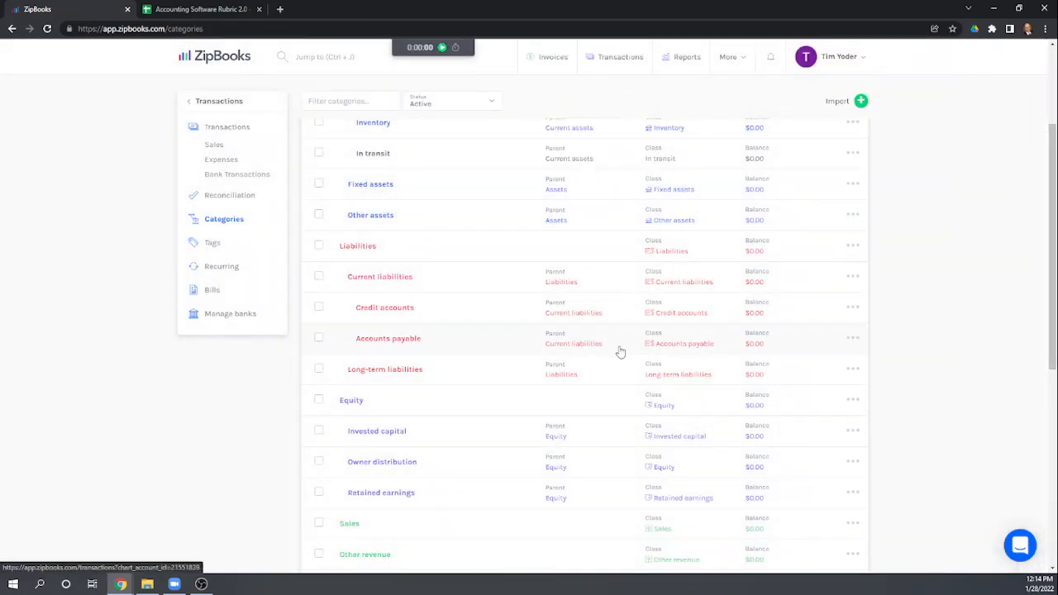
Add and save a new category using the suggested name Accumulated depreciation
{"action": "scroll", "coordinate": [676, 401], "scroll_direction": "up", "scroll_amount": 3}
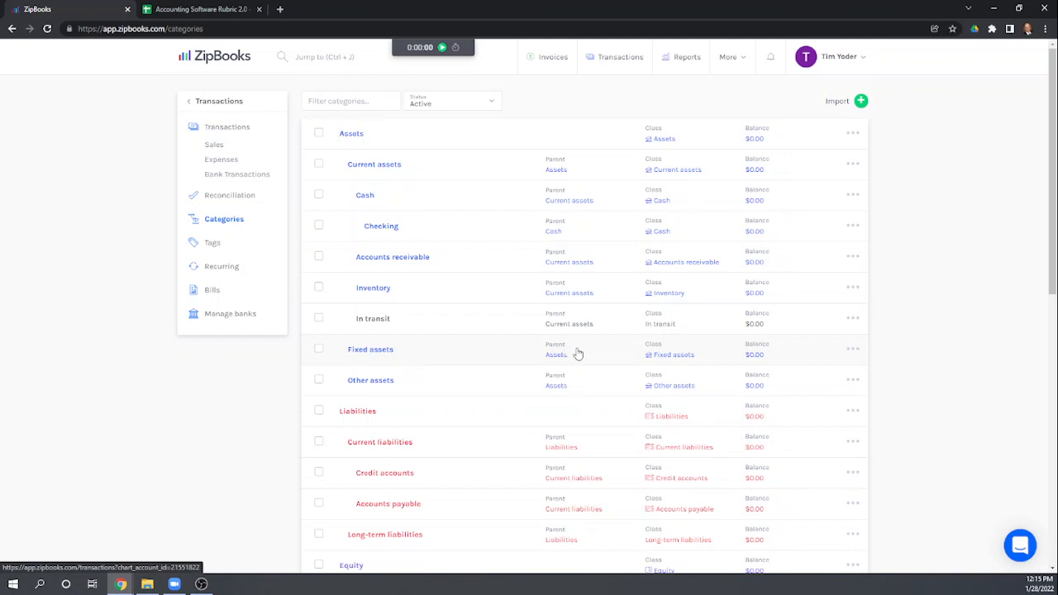
{"action": "left_click", "coordinate": [860, 100]}
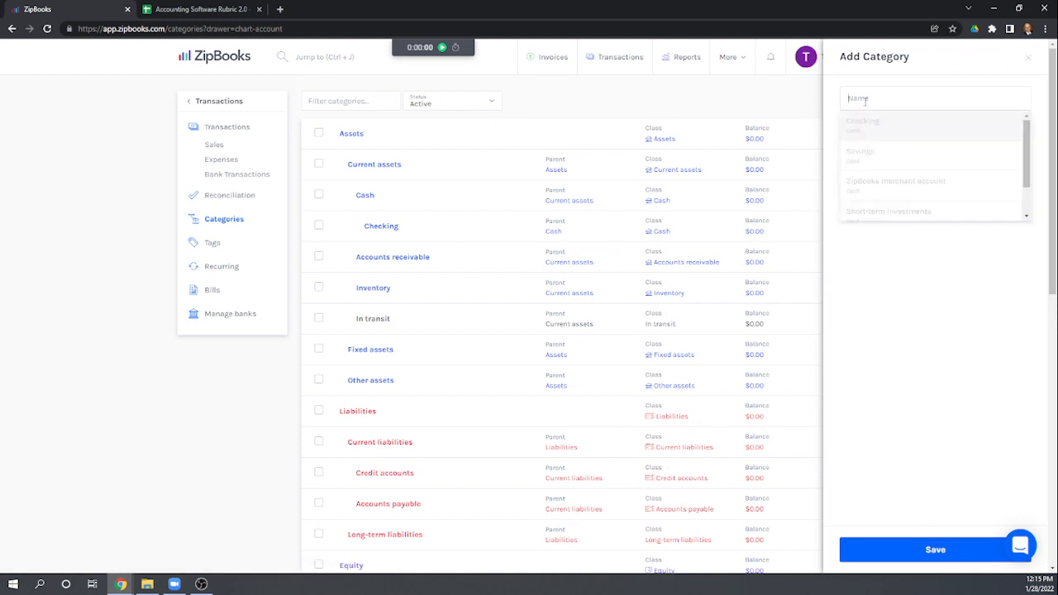
{"action": "type", "text": "Accum"}
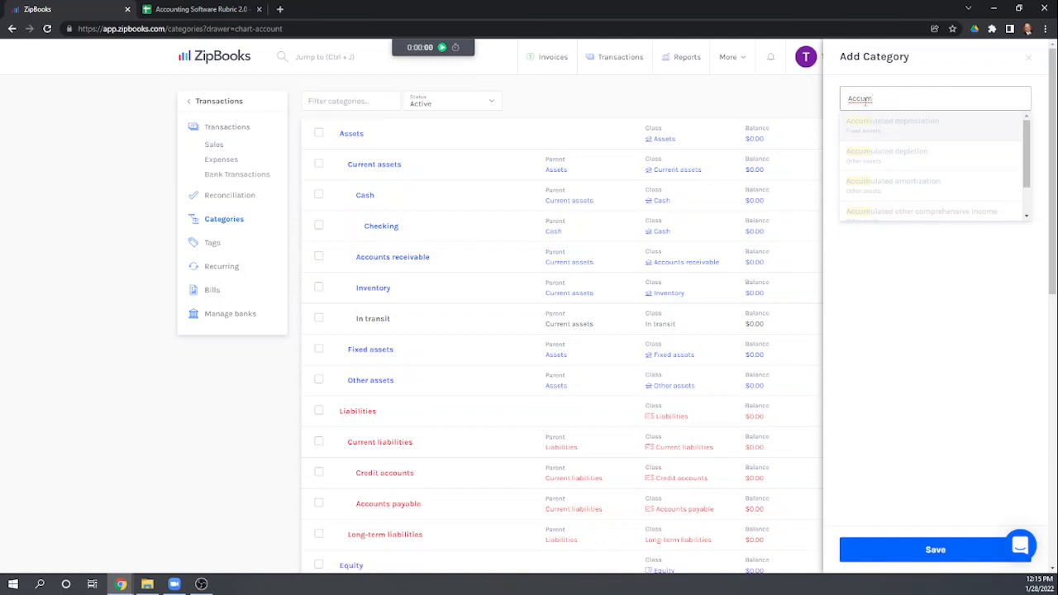
{"action": "left_click", "coordinate": [876, 124]}
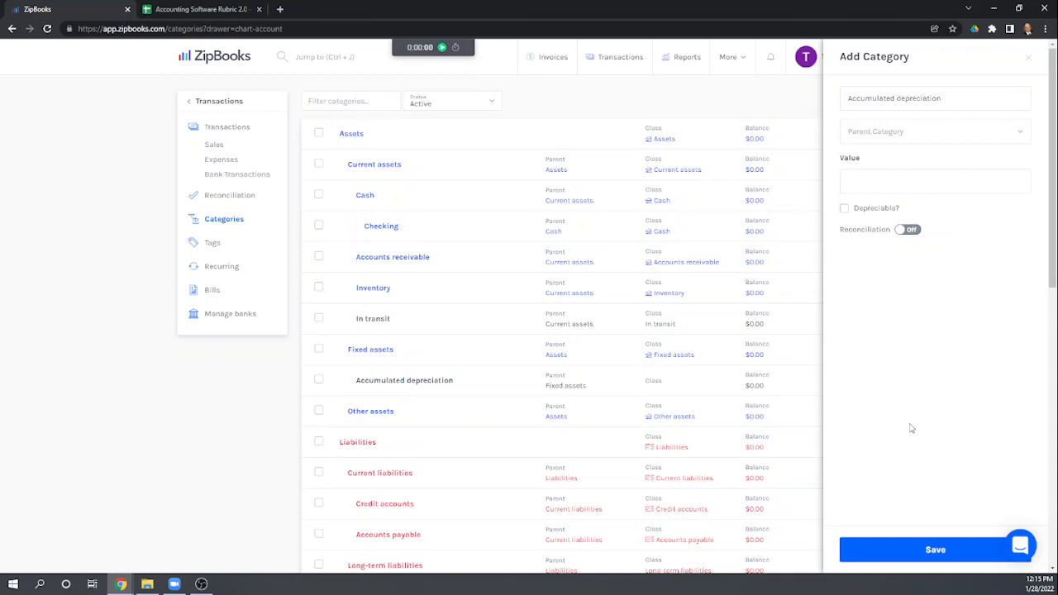
{"action": "left_click", "coordinate": [931, 552]}
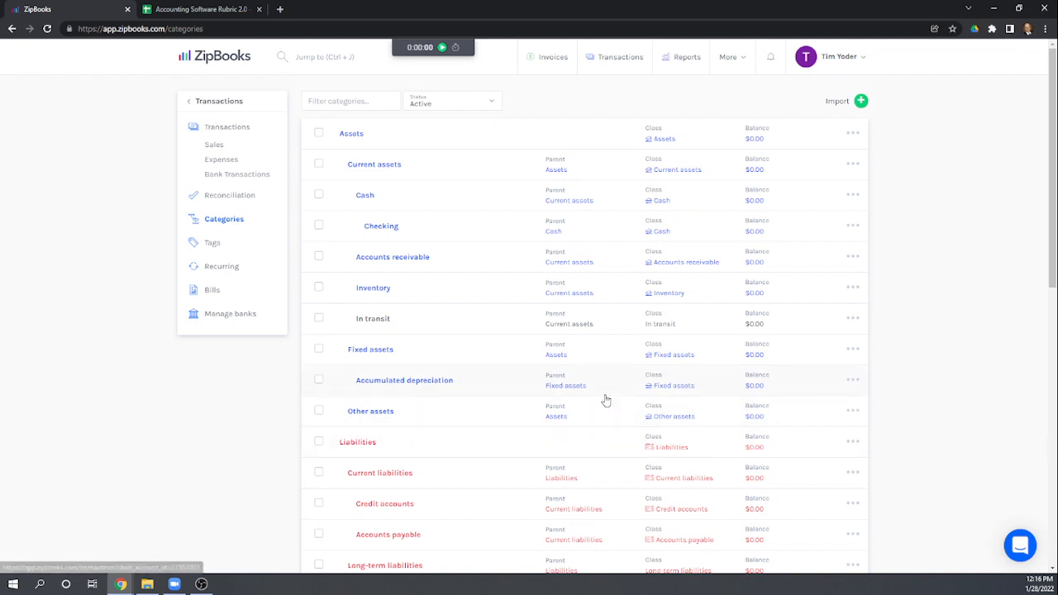
Turn on reconciliation for the Credit accounts category with the period ending on Last Day of Month, and save it
{"action": "scroll", "coordinate": [603, 405], "scroll_direction": "down", "scroll_amount": 2}
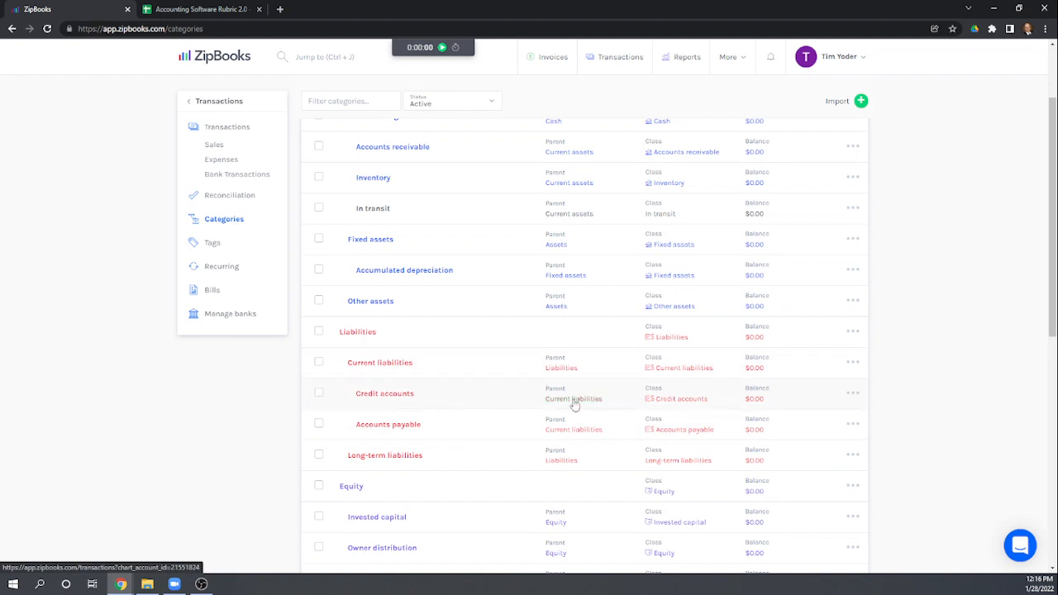
{"action": "left_click", "coordinate": [850, 395]}
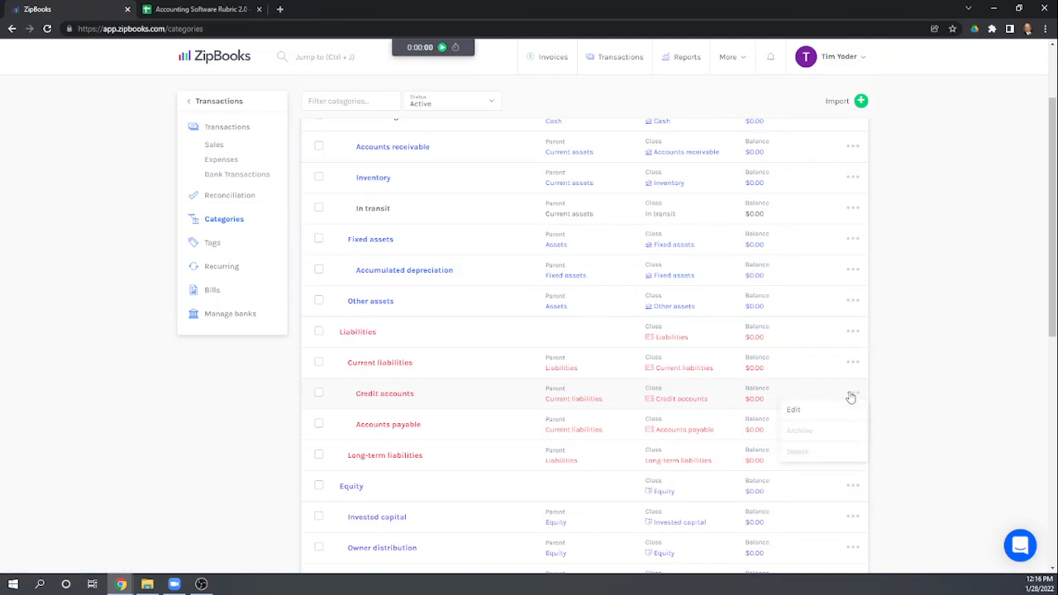
{"action": "left_click", "coordinate": [797, 413]}
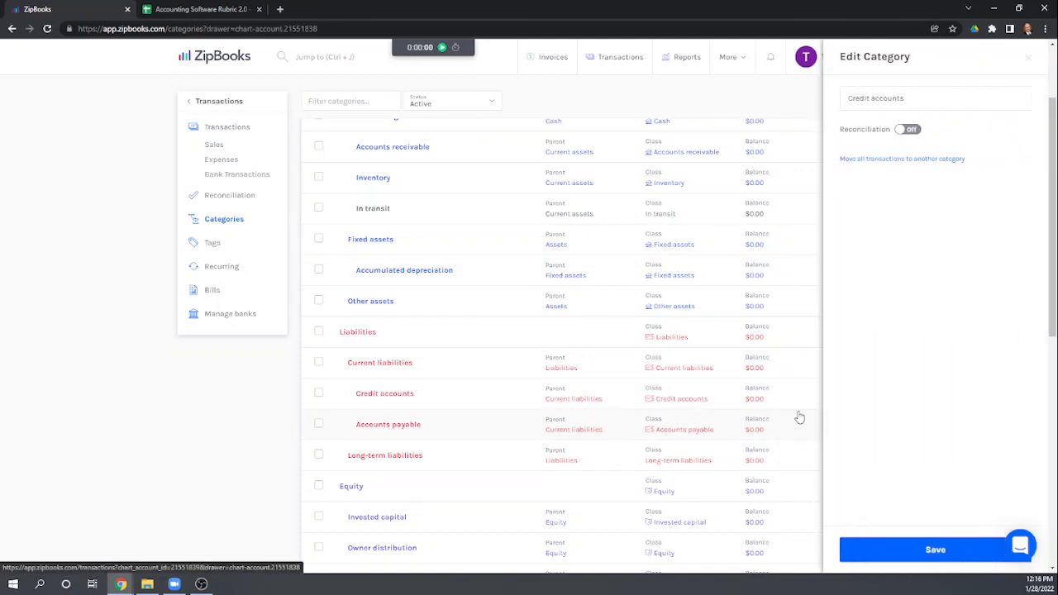
{"action": "left_click", "coordinate": [908, 130]}
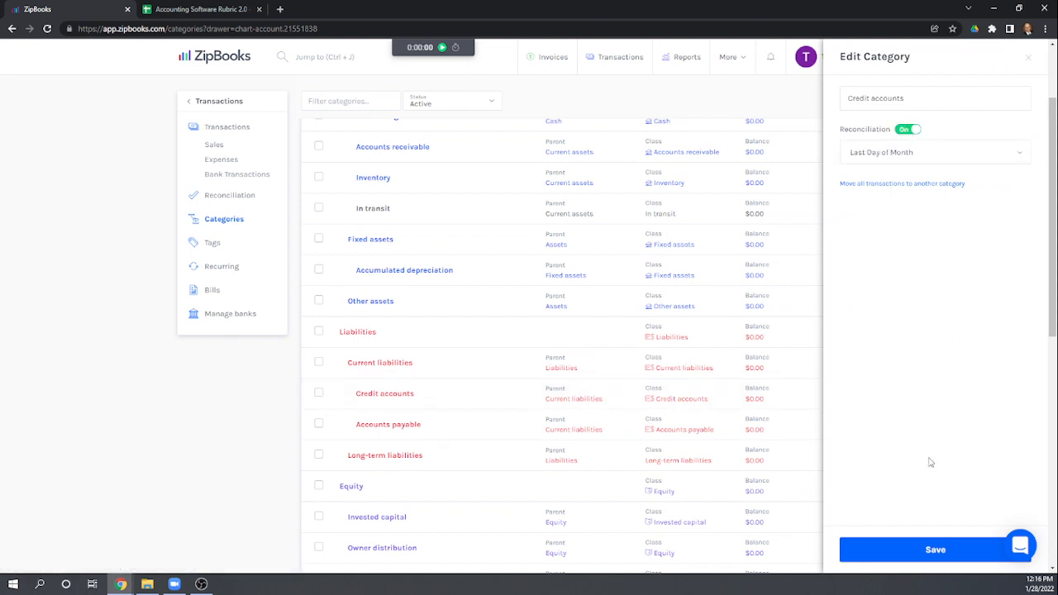
{"action": "left_click", "coordinate": [929, 549]}
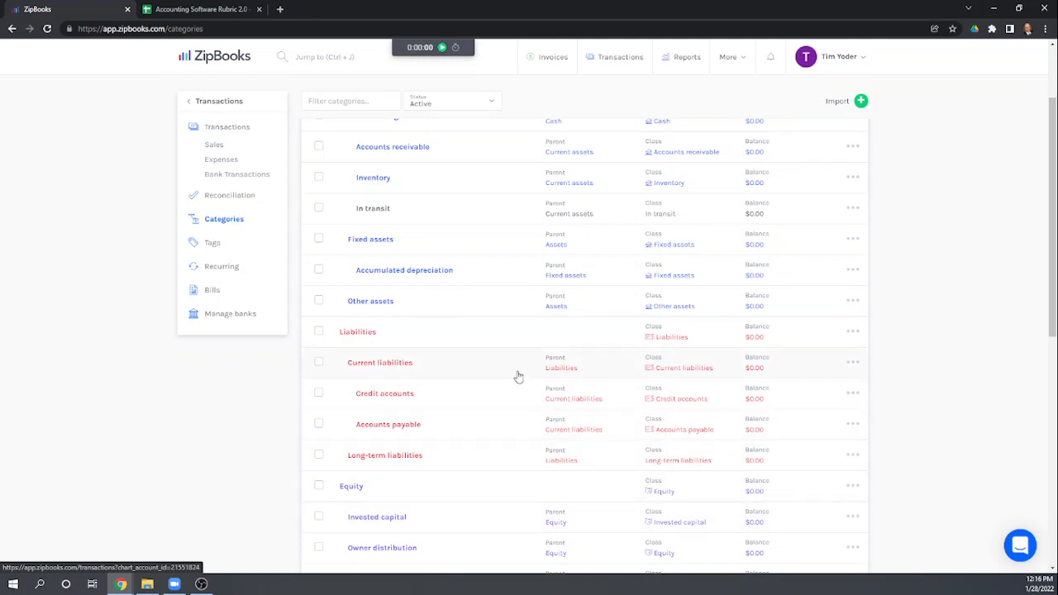
Try to rename the Invested capital category using the suggested name Common stock, save it, and close the form
{"action": "scroll", "coordinate": [502, 373], "scroll_direction": "down", "scroll_amount": 1}
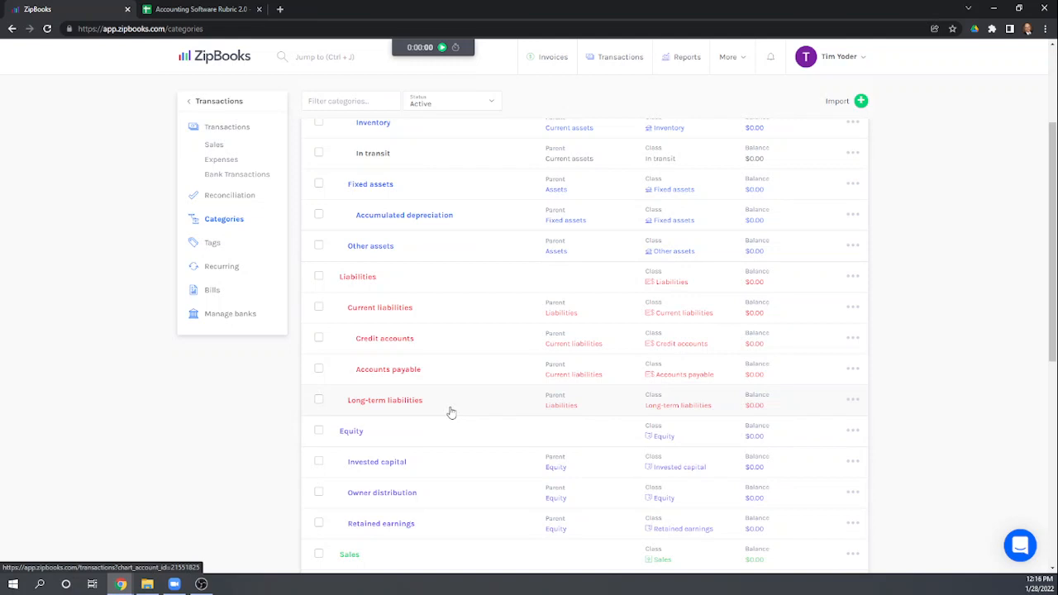
{"action": "scroll", "coordinate": [449, 414], "scroll_direction": "down", "scroll_amount": 2}
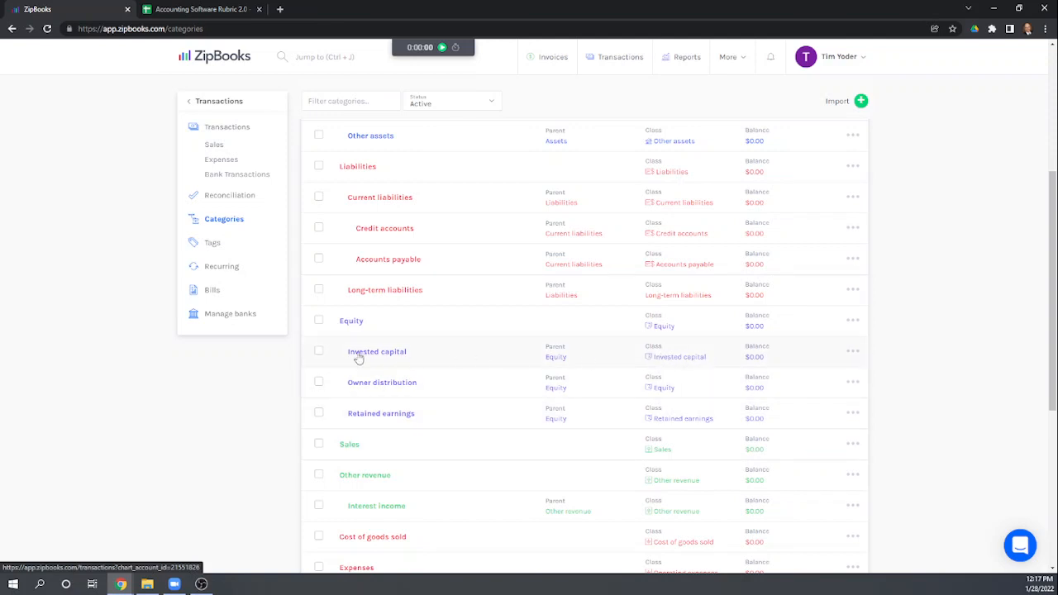
{"action": "left_click", "coordinate": [852, 354]}
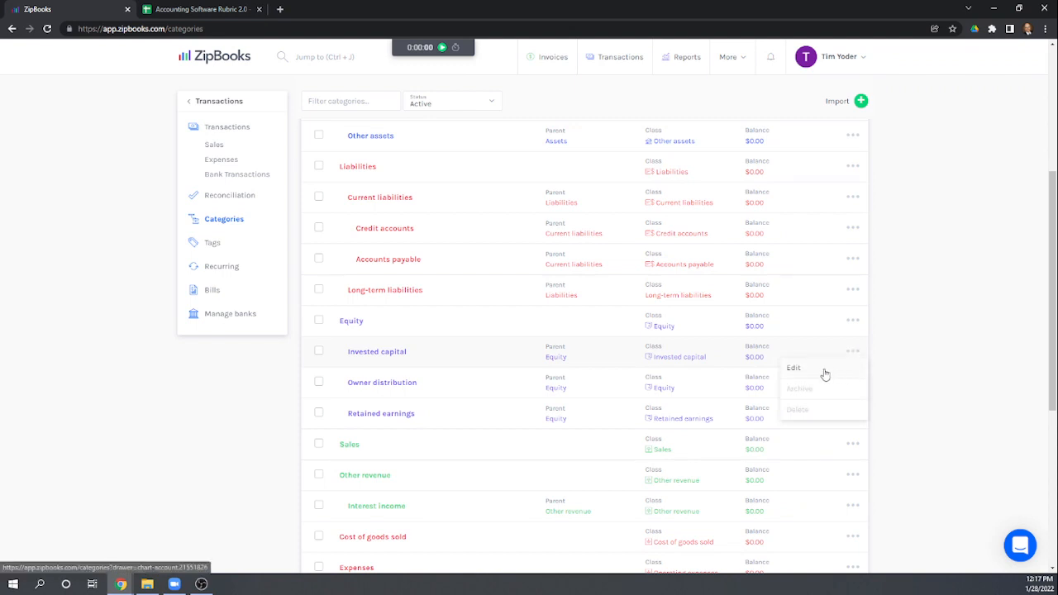
{"action": "left_click", "coordinate": [800, 370]}
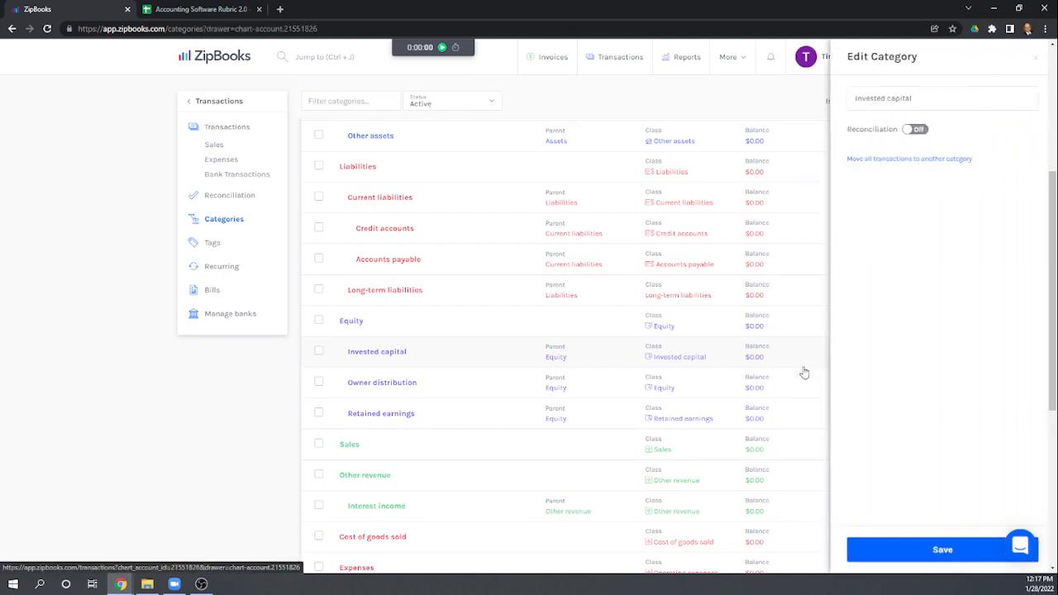
{"action": "left_click", "coordinate": [945, 100]}
{"action": "type", "text": "Common Stock"}
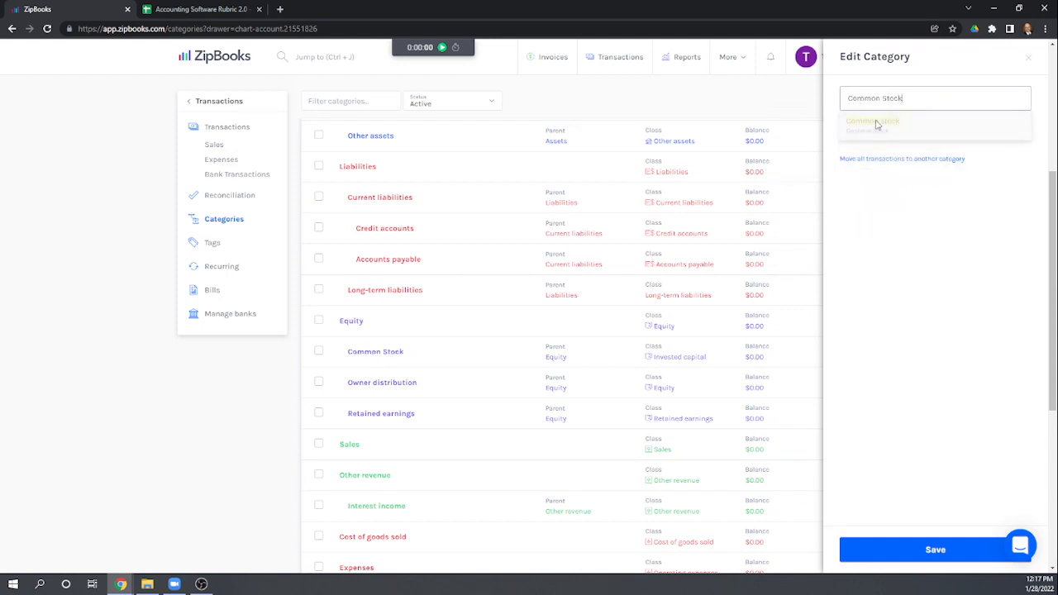
{"action": "left_click", "coordinate": [877, 123]}
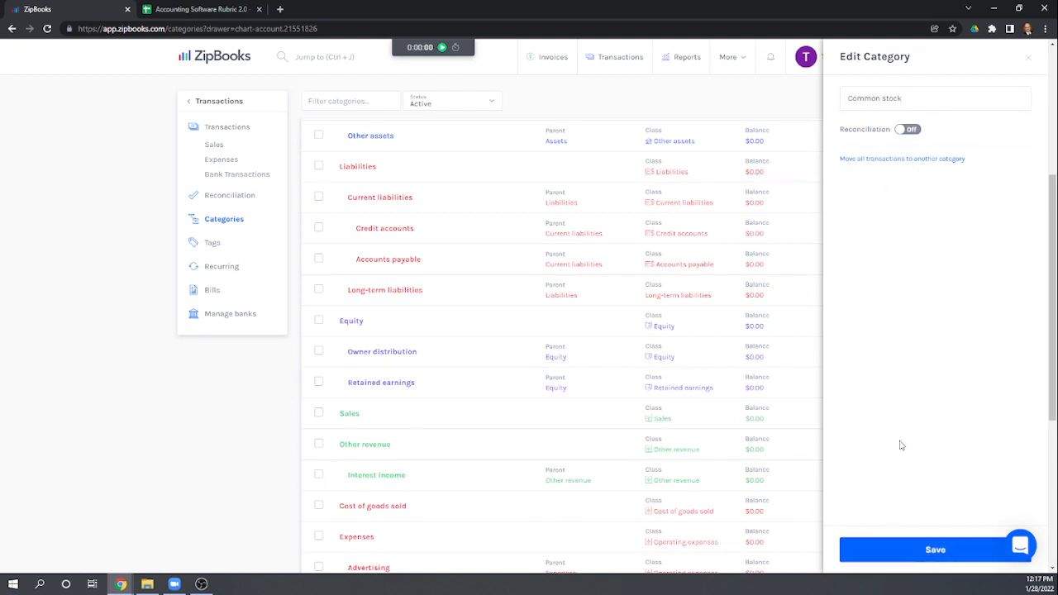
{"action": "left_click", "coordinate": [936, 552]}
{"action": "scroll", "coordinate": [702, 442], "scroll_direction": "up", "scroll_amount": 2}
{"action": "scroll", "coordinate": [715, 445], "scroll_direction": "down", "scroll_amount": 1}
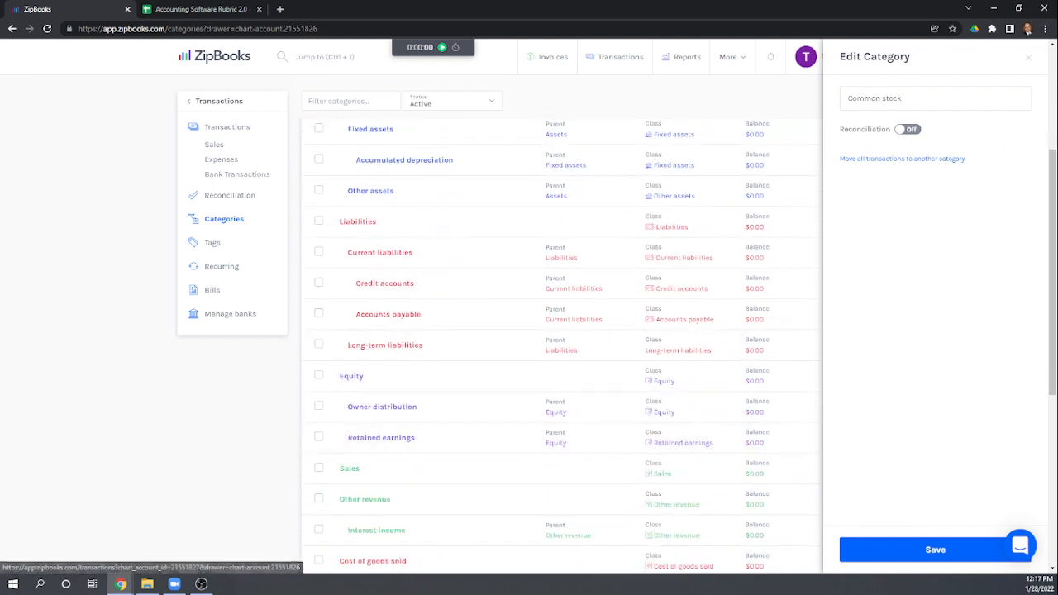
{"action": "left_click", "coordinate": [1028, 59]}
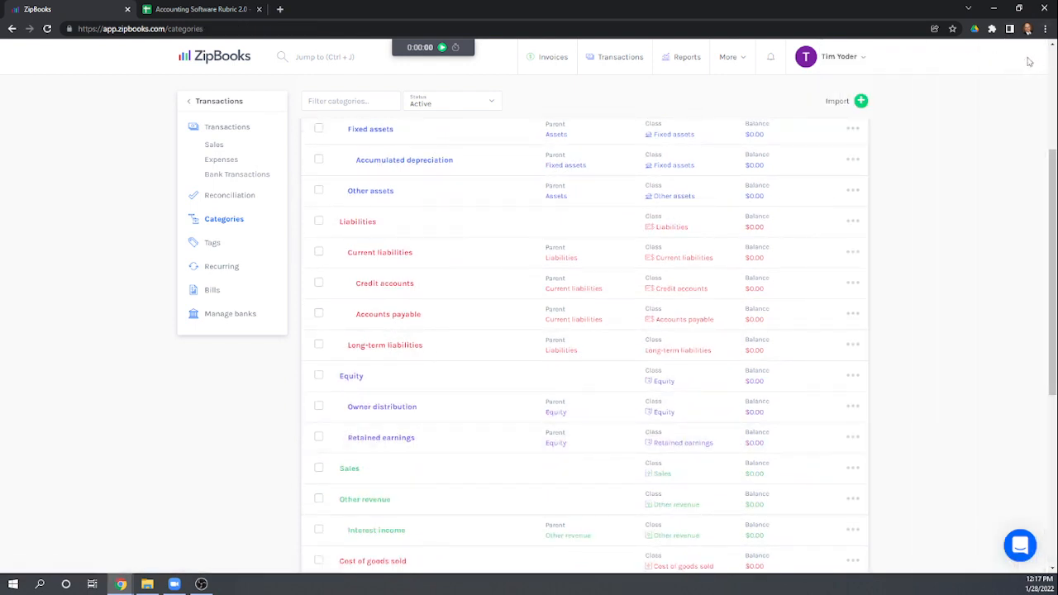
Add and save a new category with the suggested name Common stock under the Invested capital parent category
{"action": "scroll", "coordinate": [529, 314], "scroll_direction": "down", "scroll_amount": 1}
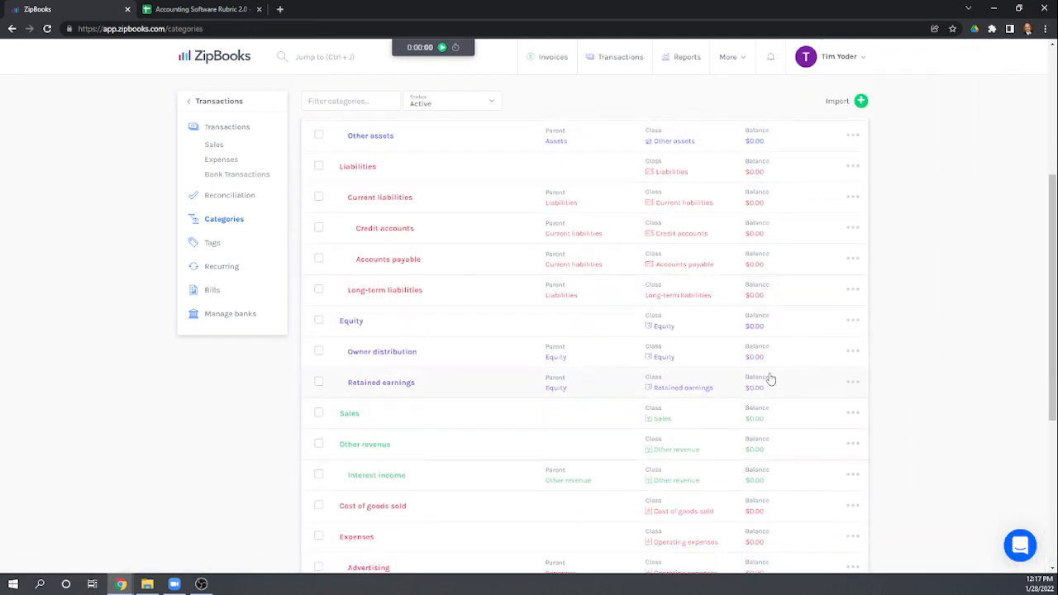
{"action": "left_click", "coordinate": [861, 100]}
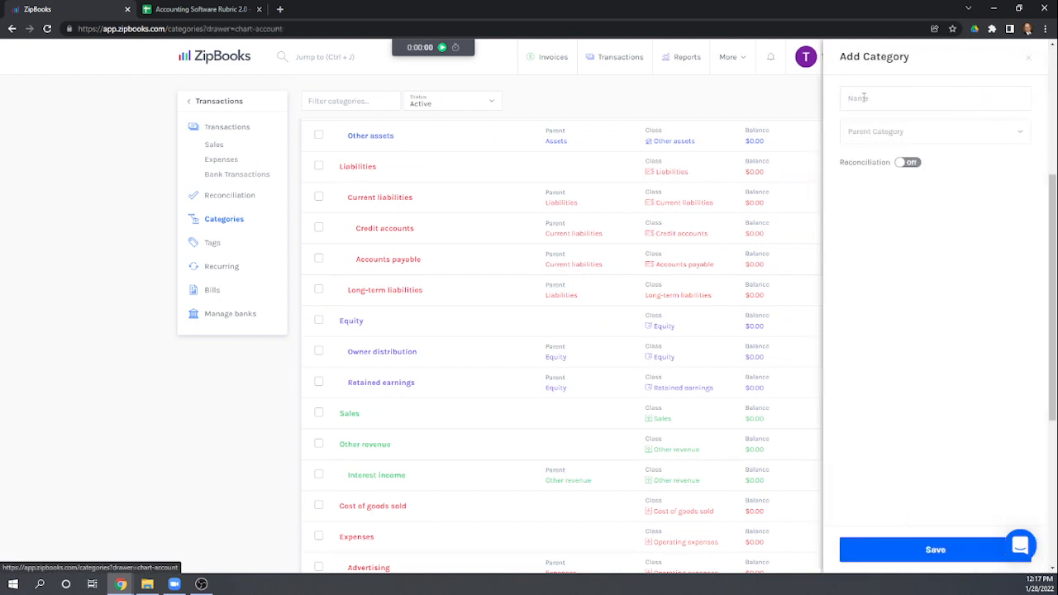
{"action": "left_click", "coordinate": [873, 104]}
{"action": "type", "text": "Common"}
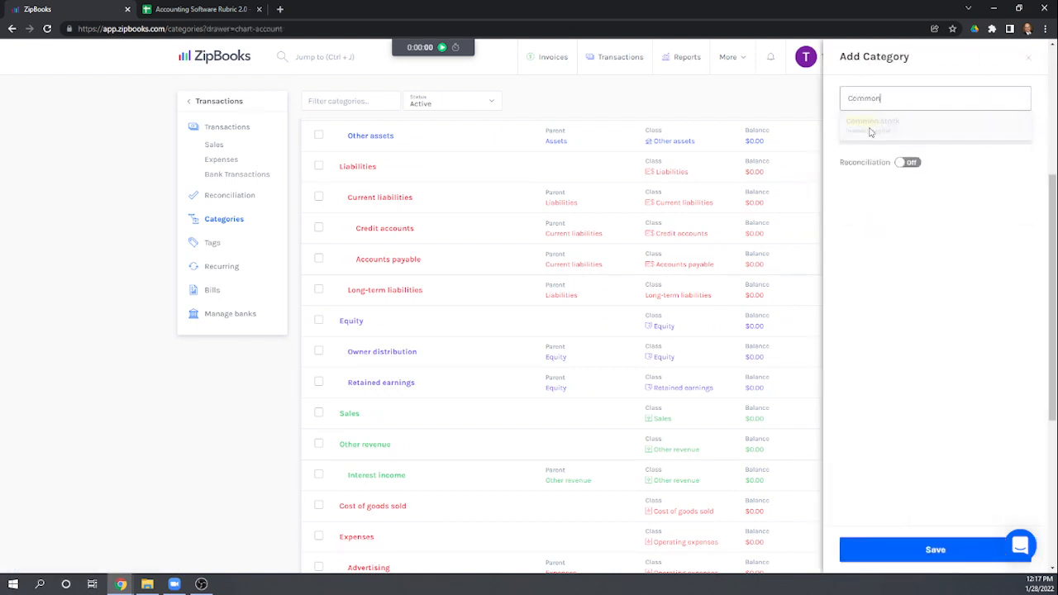
{"action": "left_click", "coordinate": [870, 126]}
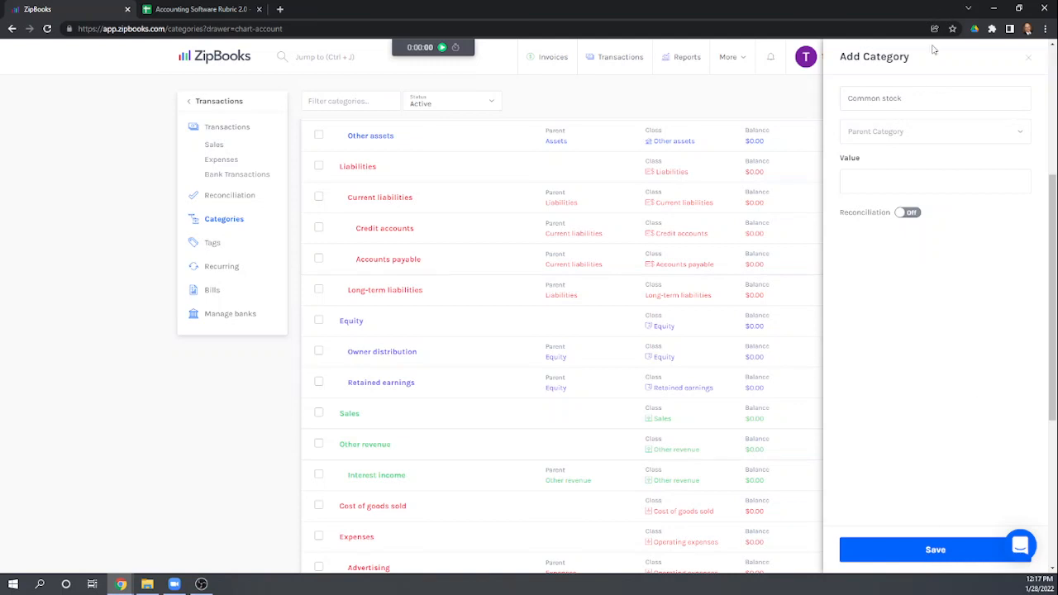
{"action": "left_click", "coordinate": [1023, 131]}
{"action": "scroll", "coordinate": [904, 193], "scroll_direction": "down", "scroll_amount": 2}
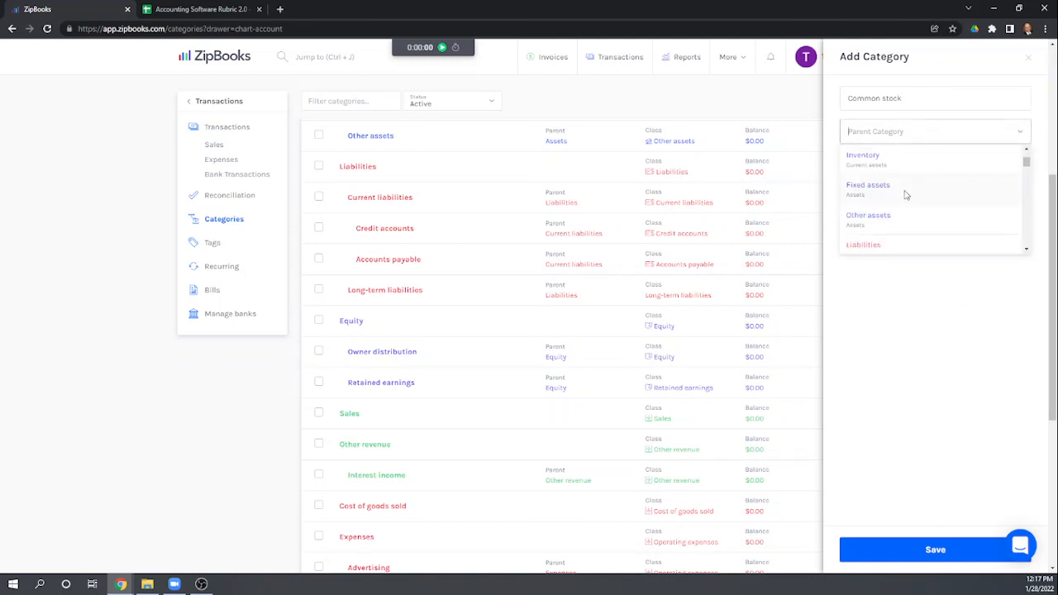
{"action": "scroll", "coordinate": [903, 221], "scroll_direction": "down", "scroll_amount": 3}
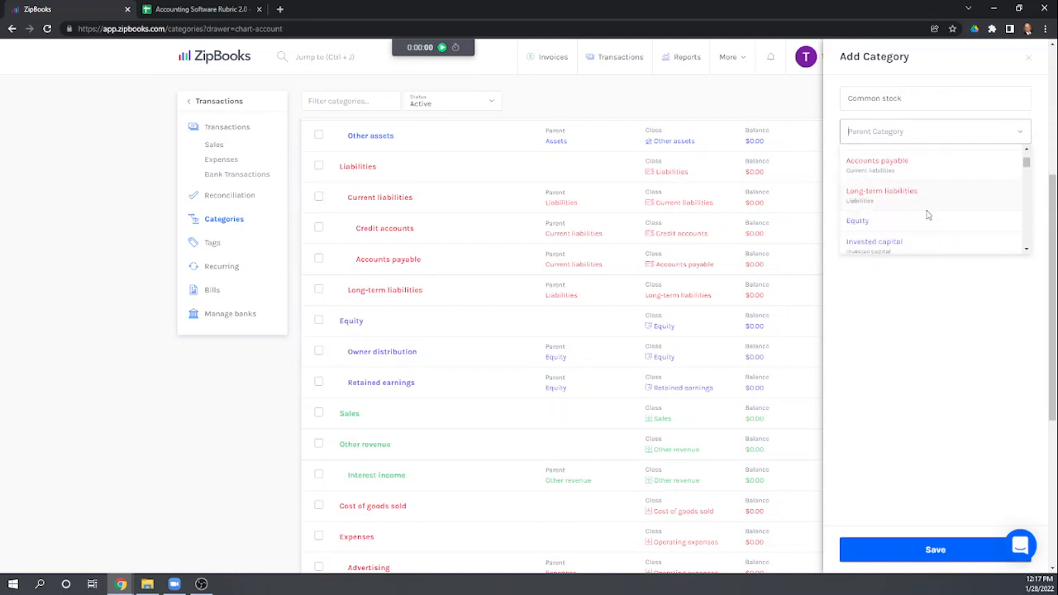
{"action": "scroll", "coordinate": [931, 213], "scroll_direction": "down", "scroll_amount": 1}
{"action": "left_click", "coordinate": [874, 190]}
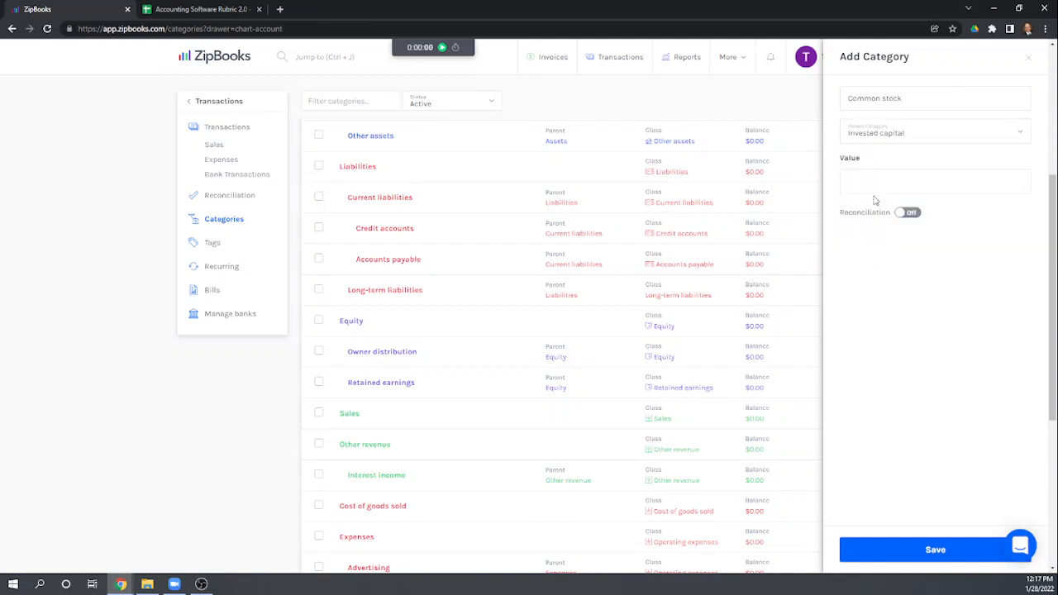
{"action": "left_click", "coordinate": [927, 551]}
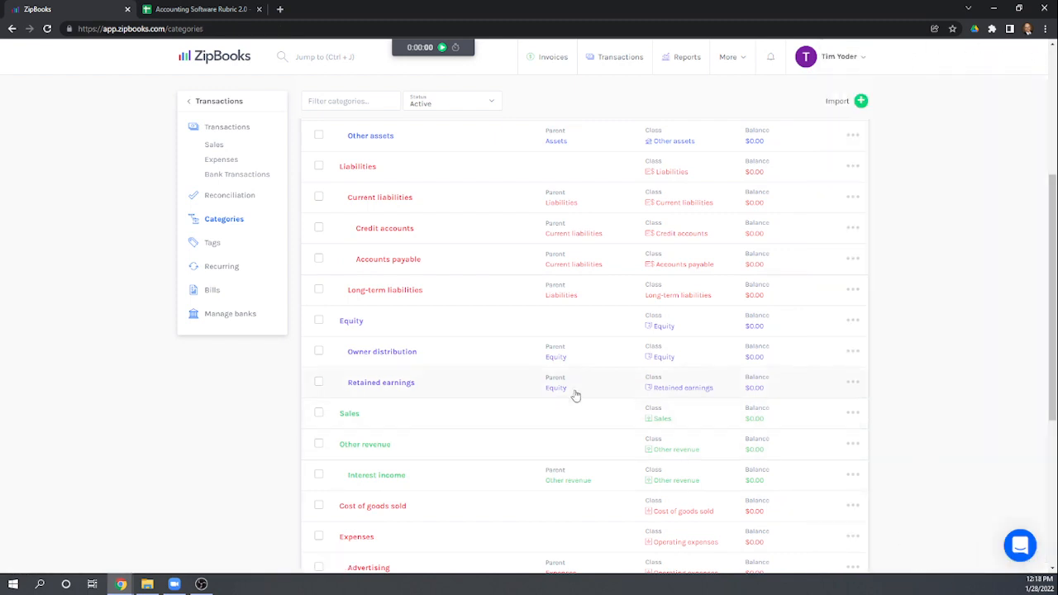
Reload the category list and check how the Equity categories are arranged
{"action": "scroll", "coordinate": [541, 371], "scroll_direction": "up", "scroll_amount": 1}
{"action": "scroll", "coordinate": [542, 371], "scroll_direction": "up", "scroll_amount": 1}
{"action": "scroll", "coordinate": [541, 372], "scroll_direction": "down", "scroll_amount": 5}
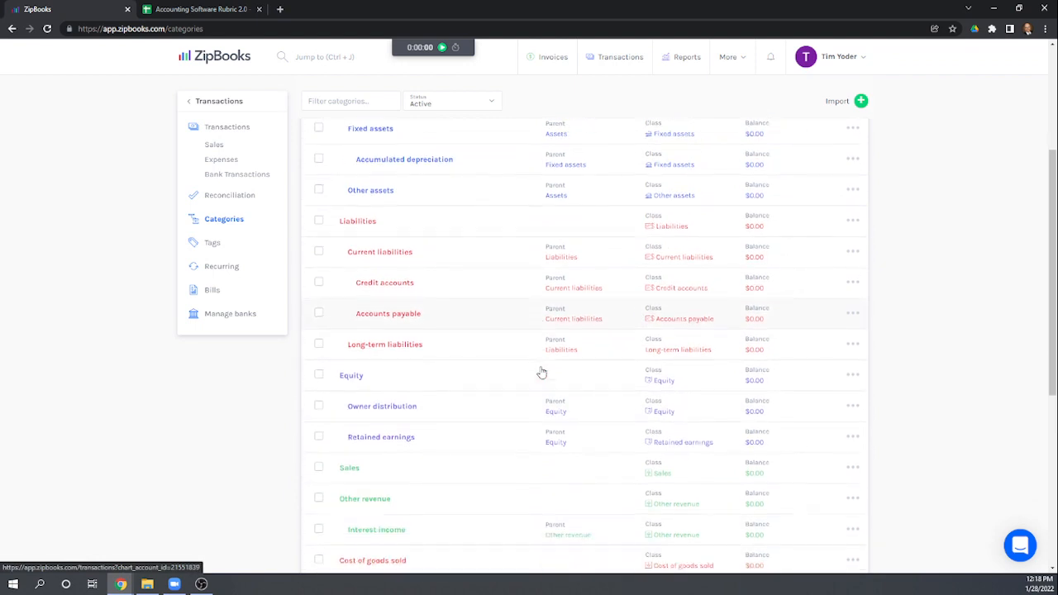
{"action": "scroll", "coordinate": [512, 331], "scroll_direction": "up", "scroll_amount": 2}
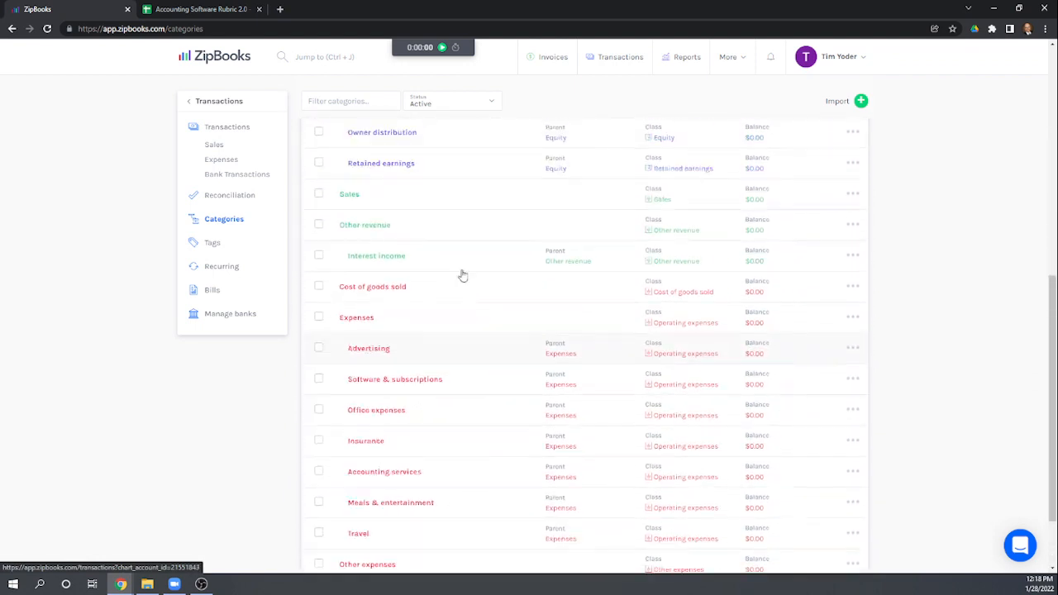
{"action": "left_click", "coordinate": [47, 28]}
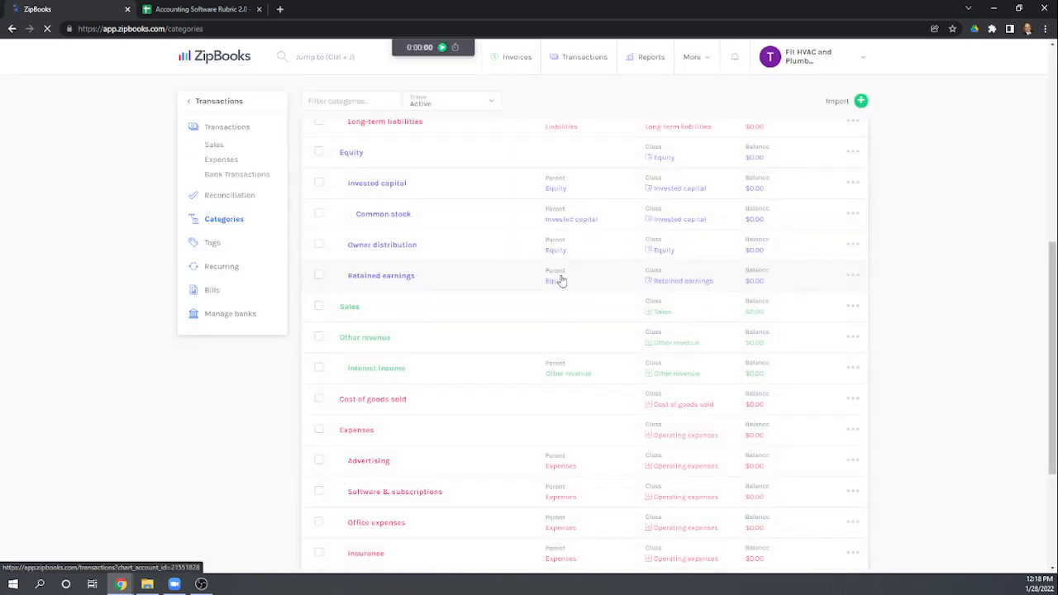
{"action": "scroll", "coordinate": [442, 344], "scroll_direction": "down", "scroll_amount": 4}
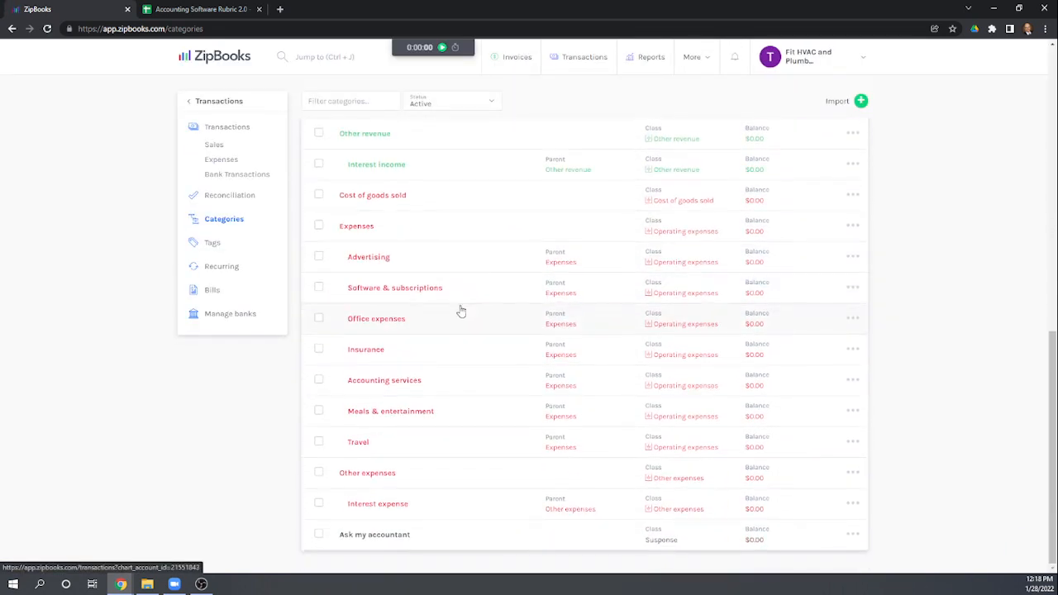
{"action": "scroll", "coordinate": [458, 347], "scroll_direction": "up", "scroll_amount": 5}
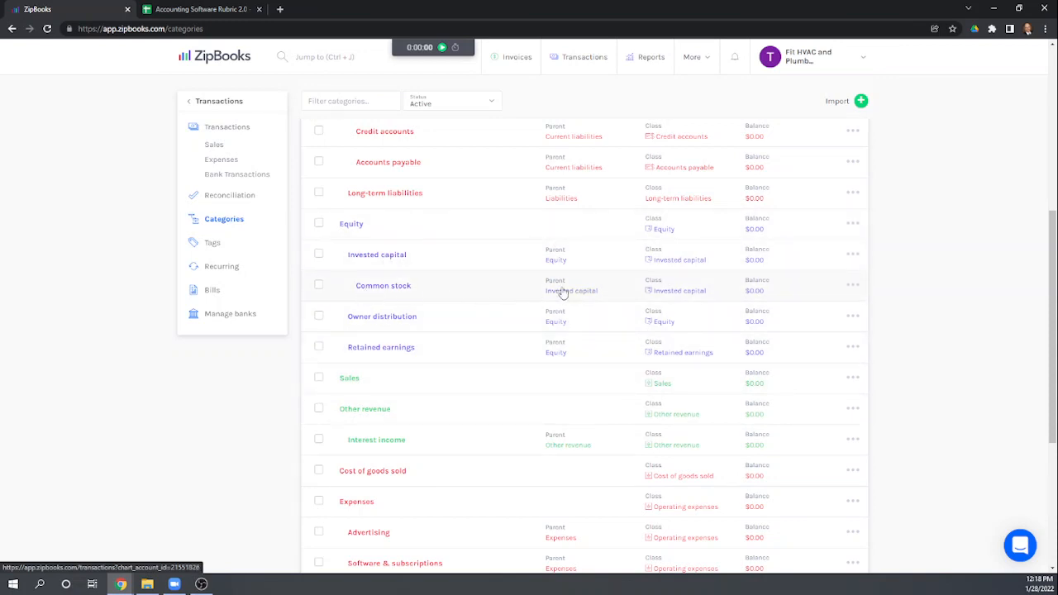
View the transactions of the Invested capital category, and return to review the category list
{"action": "left_click", "coordinate": [420, 263]}
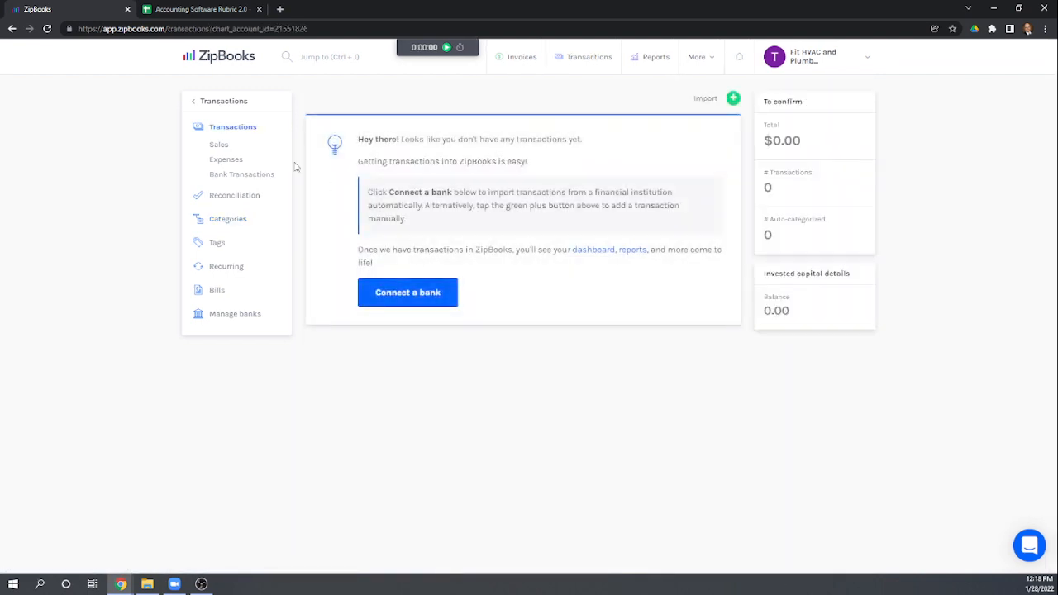
{"action": "left_click", "coordinate": [11, 30]}
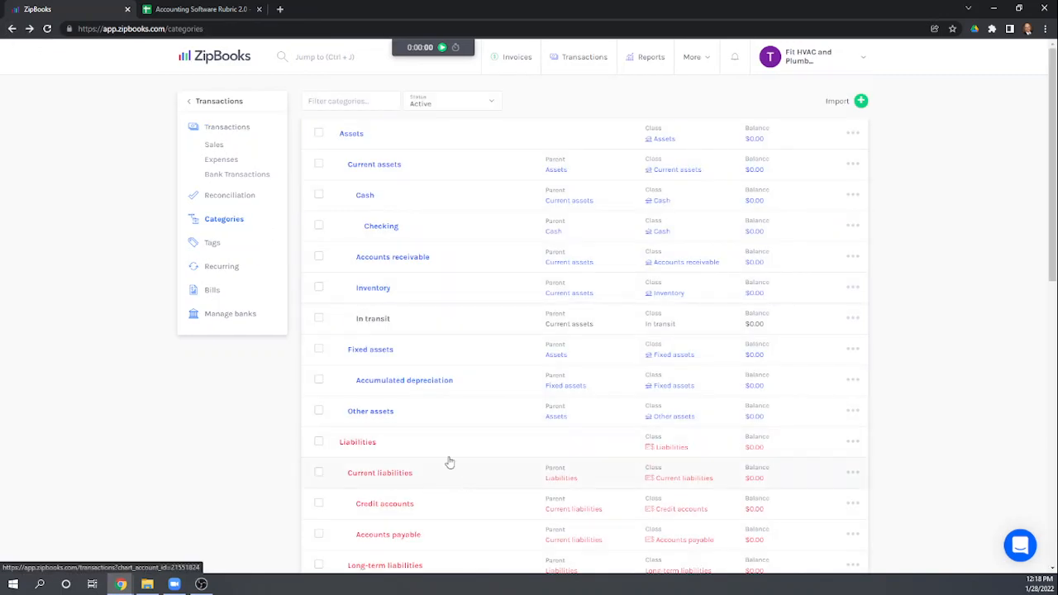
{"action": "scroll", "coordinate": [462, 438], "scroll_direction": "down", "scroll_amount": 4}
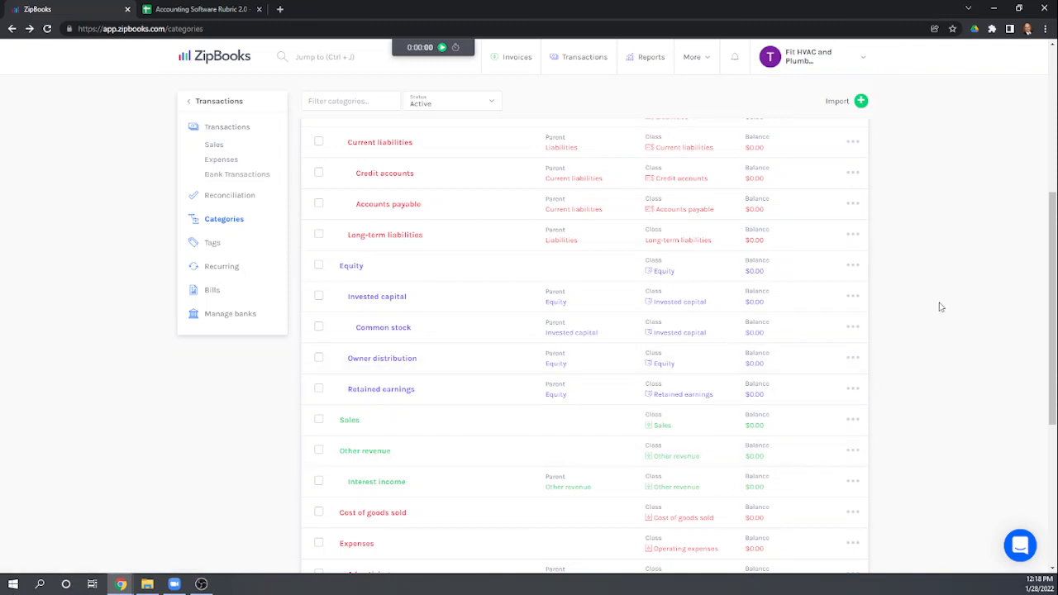
{"action": "scroll", "coordinate": [939, 307], "scroll_direction": "up", "scroll_amount": 4}
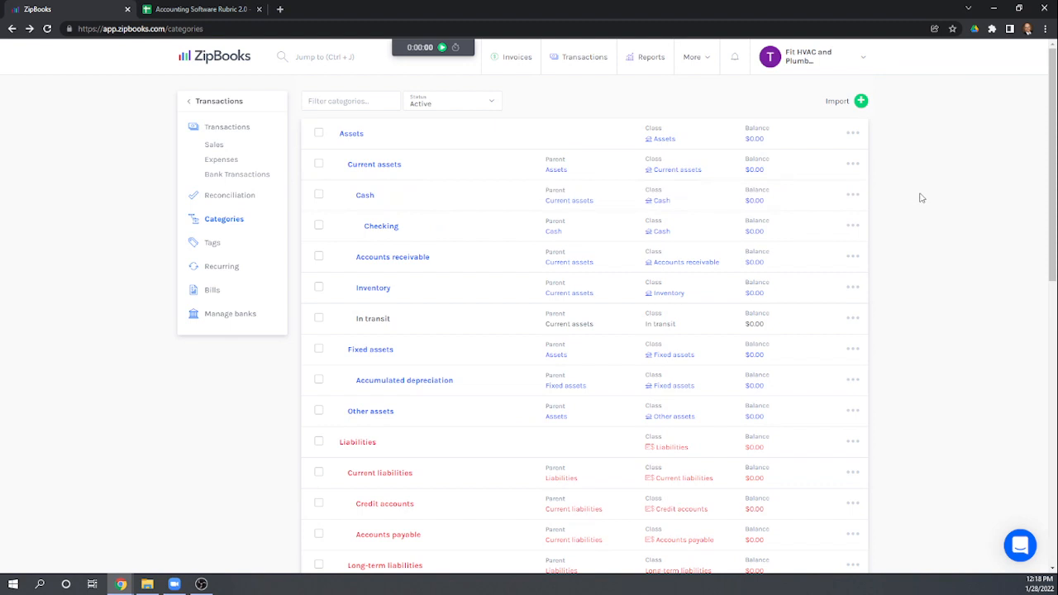
Add and save a new category using the suggested name Savings
{"action": "left_click", "coordinate": [852, 135]}
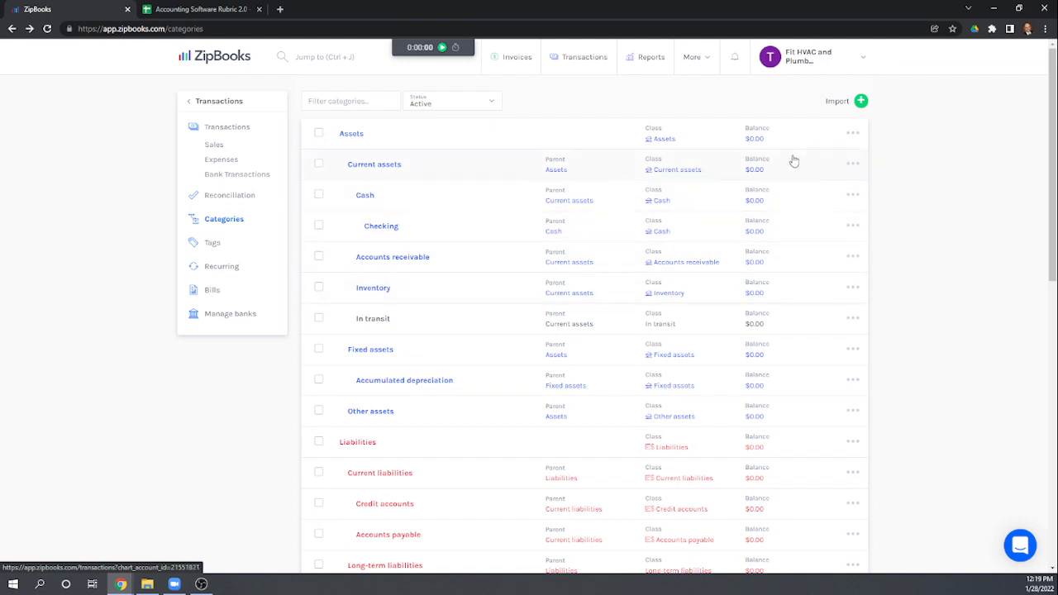
{"action": "left_click", "coordinate": [860, 101]}
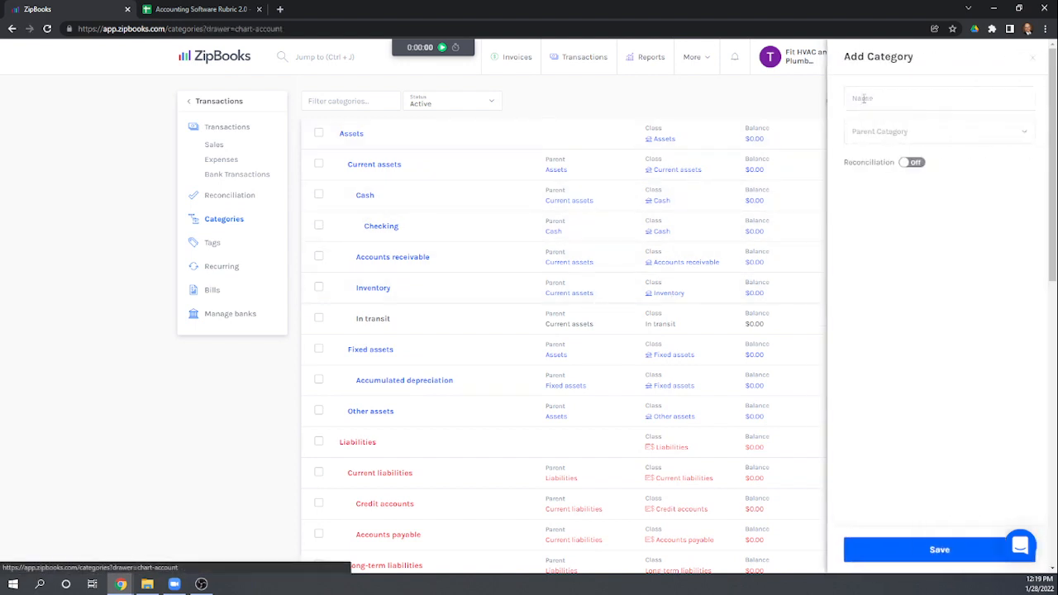
{"action": "left_click", "coordinate": [857, 98]}
{"action": "type", "text": "Sav"}
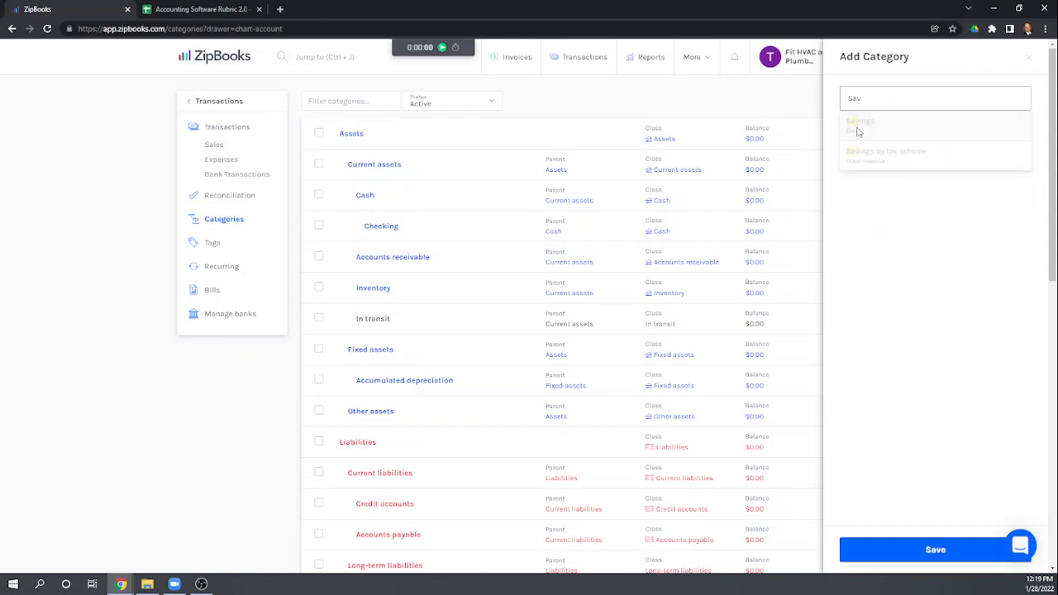
{"action": "left_click", "coordinate": [860, 125]}
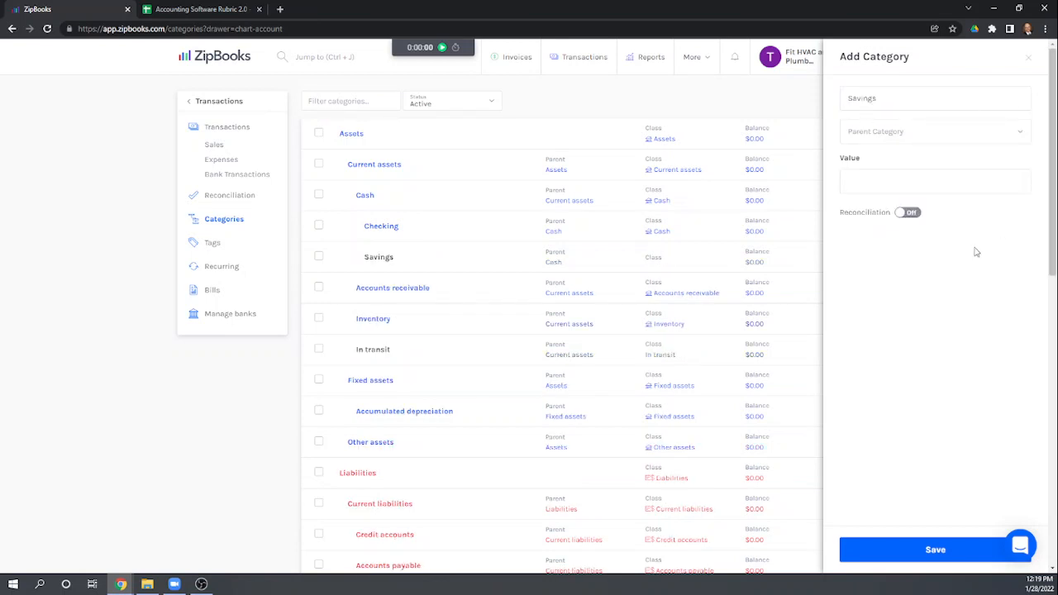
{"action": "left_click", "coordinate": [939, 548]}
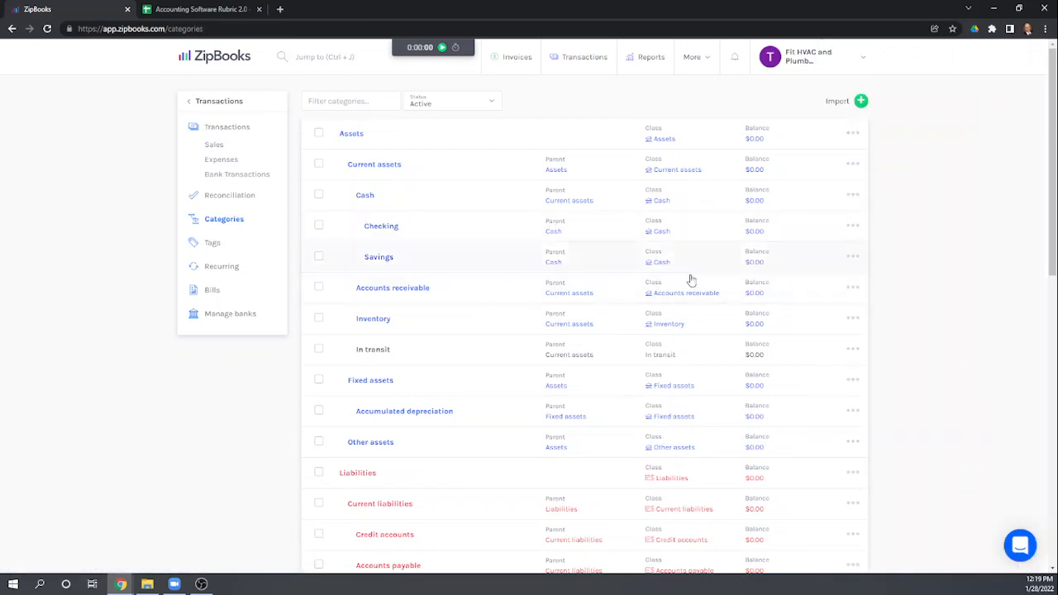
Examine the Cash category's transactions, its unconfirmed total and the options for adding transactions, and return to the category list
{"action": "left_click", "coordinate": [754, 198]}
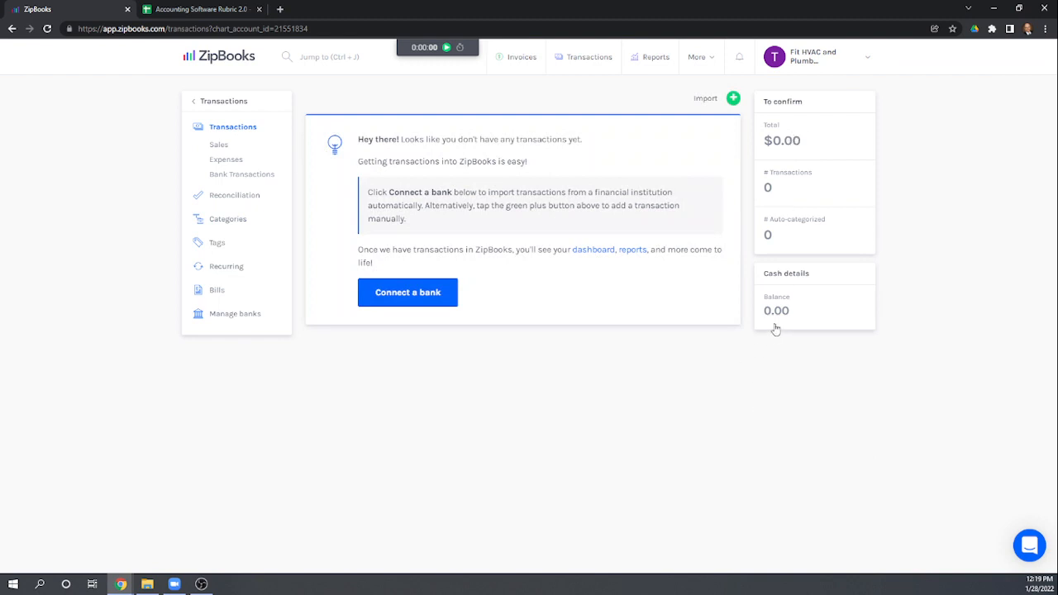
{"action": "left_click", "coordinate": [788, 142]}
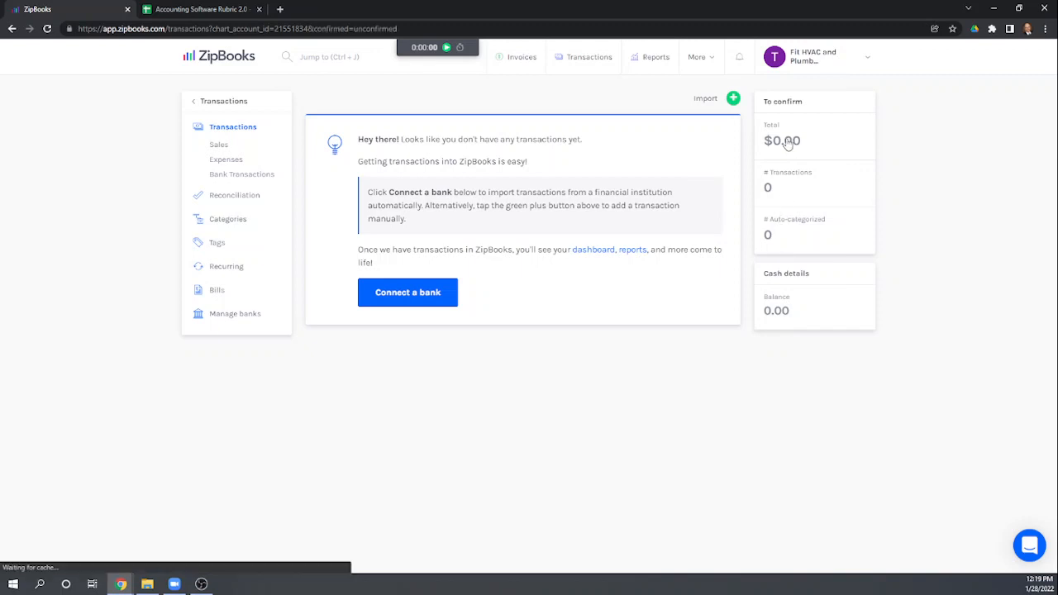
{"action": "left_click", "coordinate": [730, 99]}
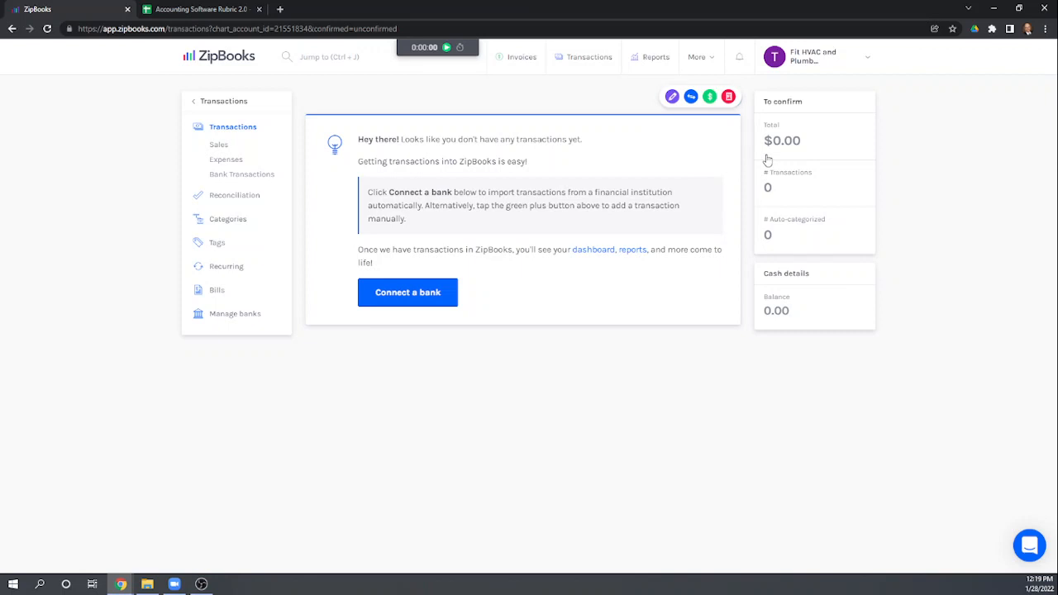
{"action": "left_click", "coordinate": [971, 280]}
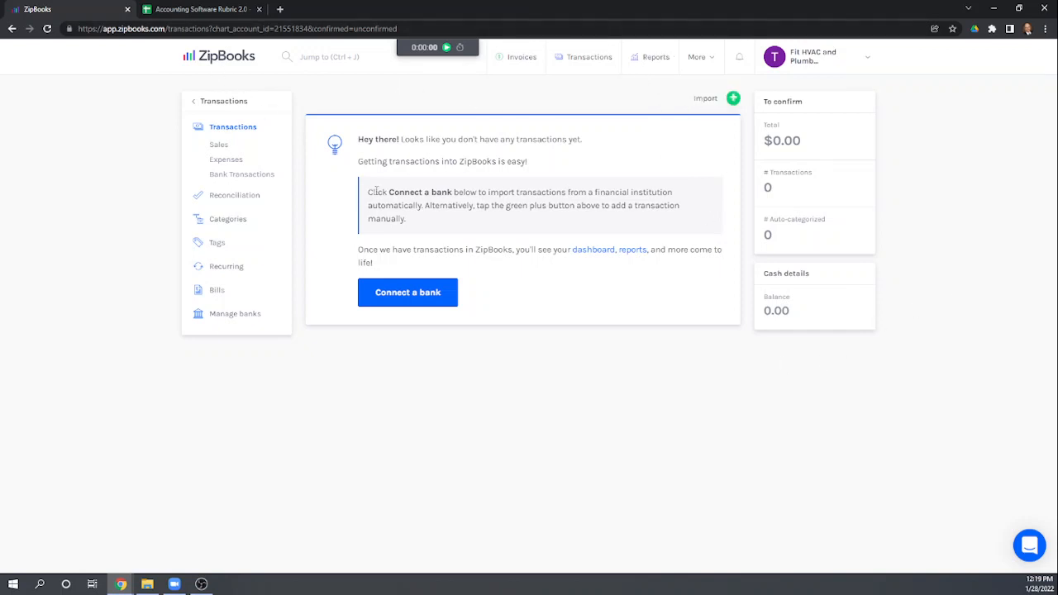
{"action": "left_click", "coordinate": [228, 224]}
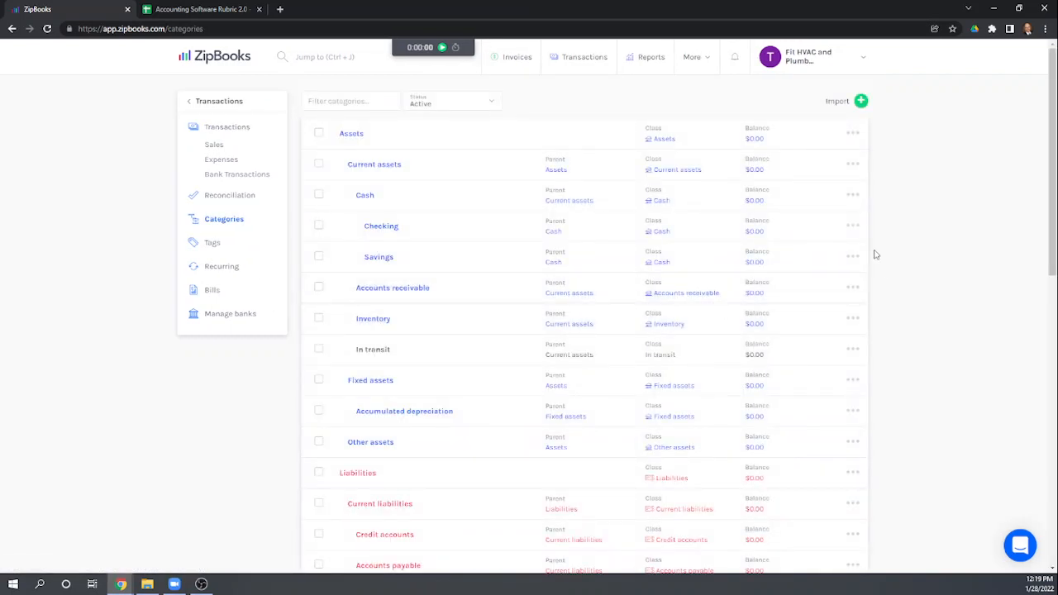
Check the Cash category's edit settings for an opening balance option, save them as they are, and review the category list
{"action": "left_click", "coordinate": [851, 195]}
{"action": "left_click", "coordinate": [794, 212]}
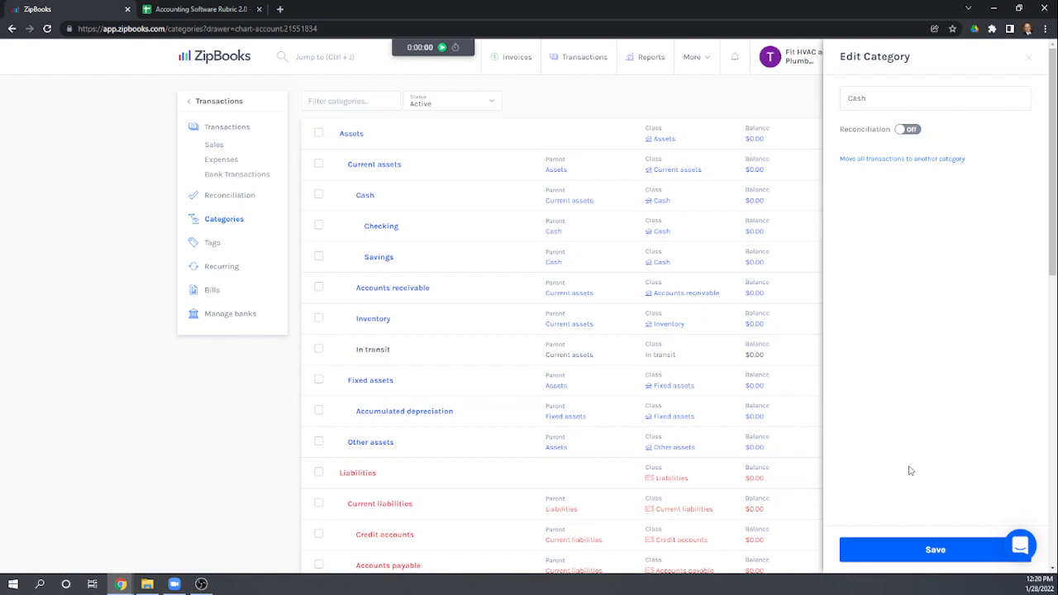
{"action": "left_click", "coordinate": [932, 550]}
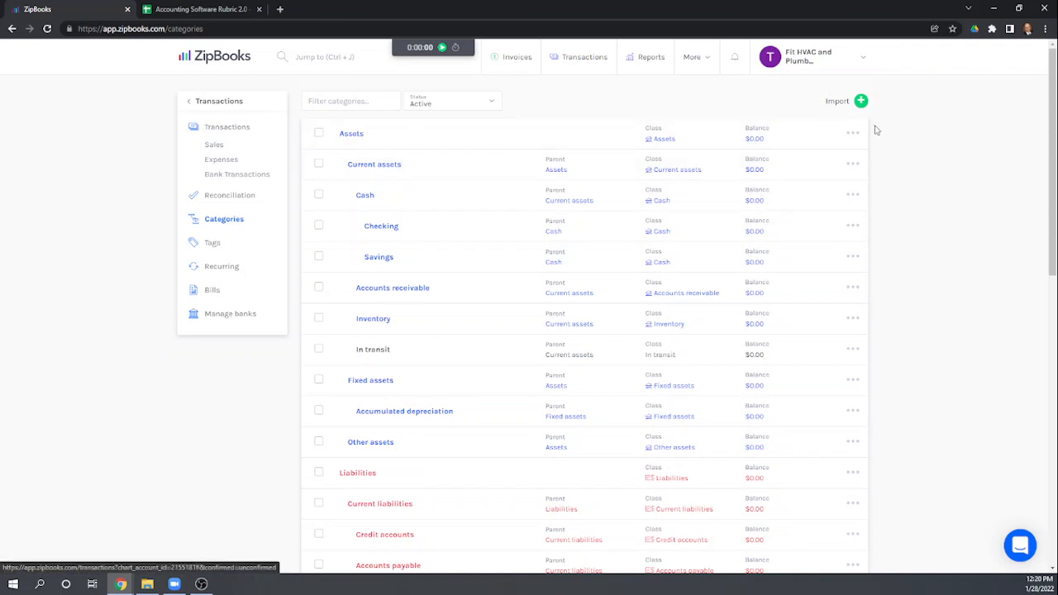
{"action": "scroll", "coordinate": [693, 344], "scroll_direction": "down", "scroll_amount": 2}
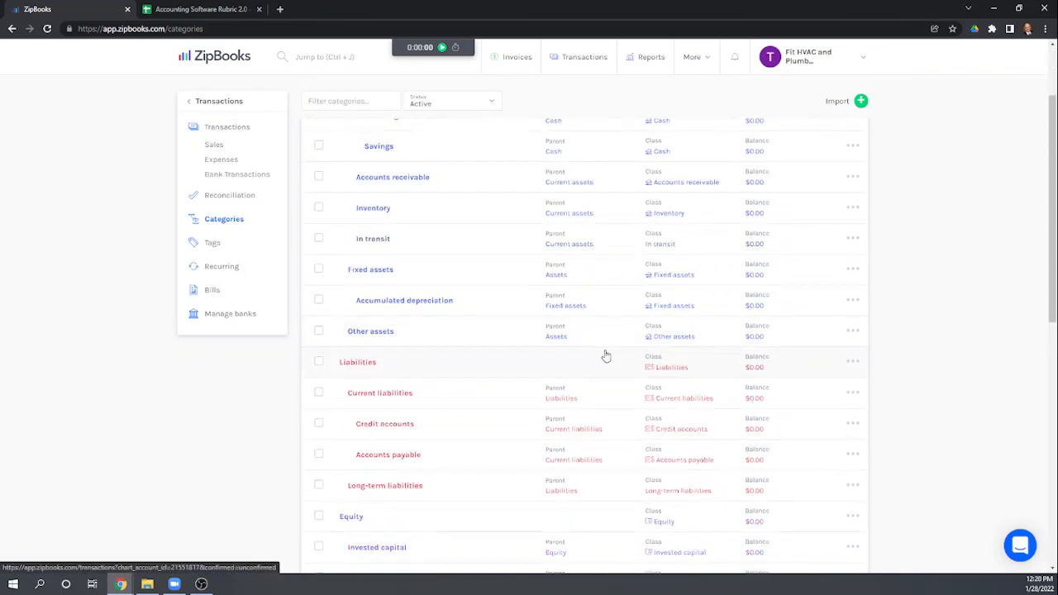
{"action": "scroll", "coordinate": [604, 354], "scroll_direction": "down", "scroll_amount": 4}
{"action": "scroll", "coordinate": [620, 351], "scroll_direction": "up", "scroll_amount": 6}
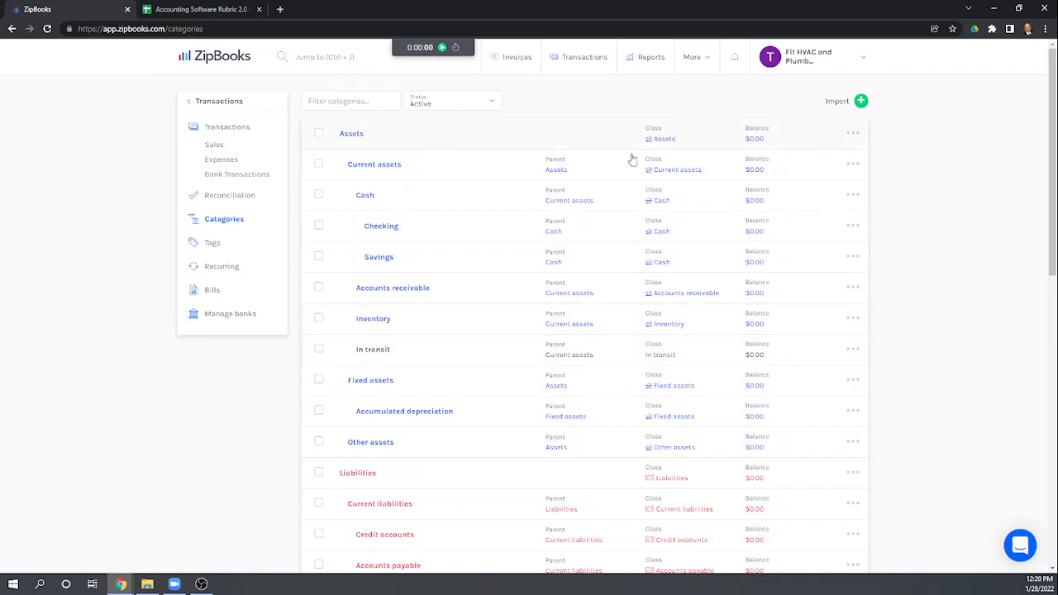
Start a custom transaction on the Transactions page and switch its form to the advanced debit and credit view
{"action": "left_click", "coordinate": [703, 59]}
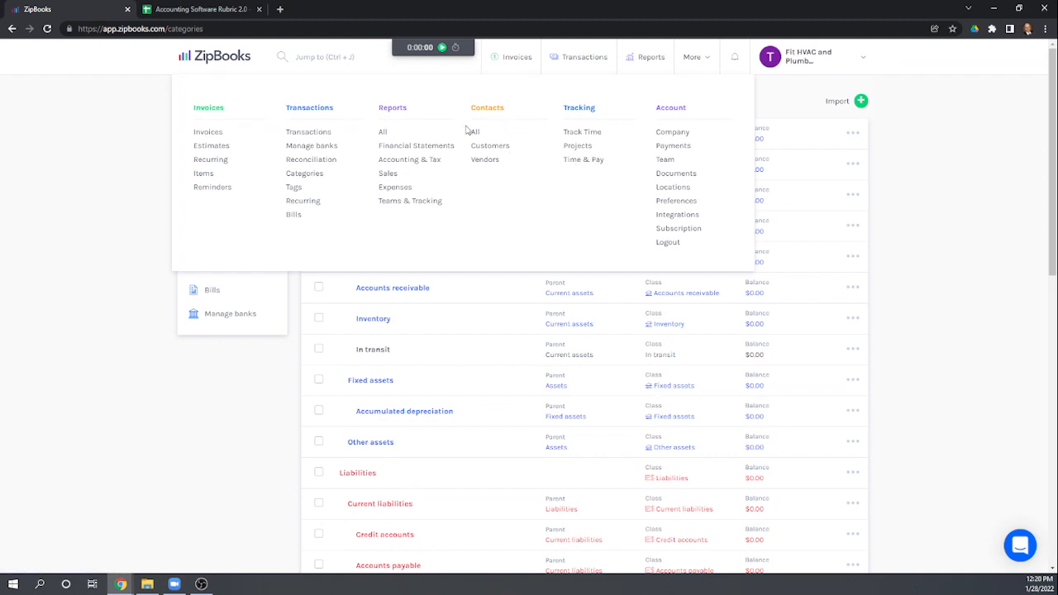
{"action": "left_click", "coordinate": [309, 133]}
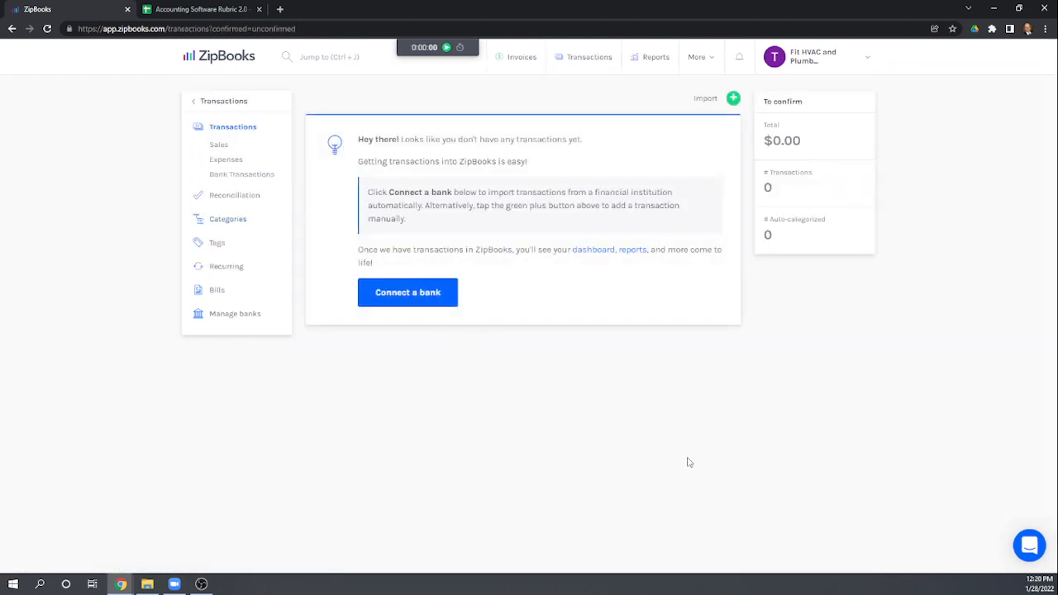
{"action": "left_click", "coordinate": [733, 99]}
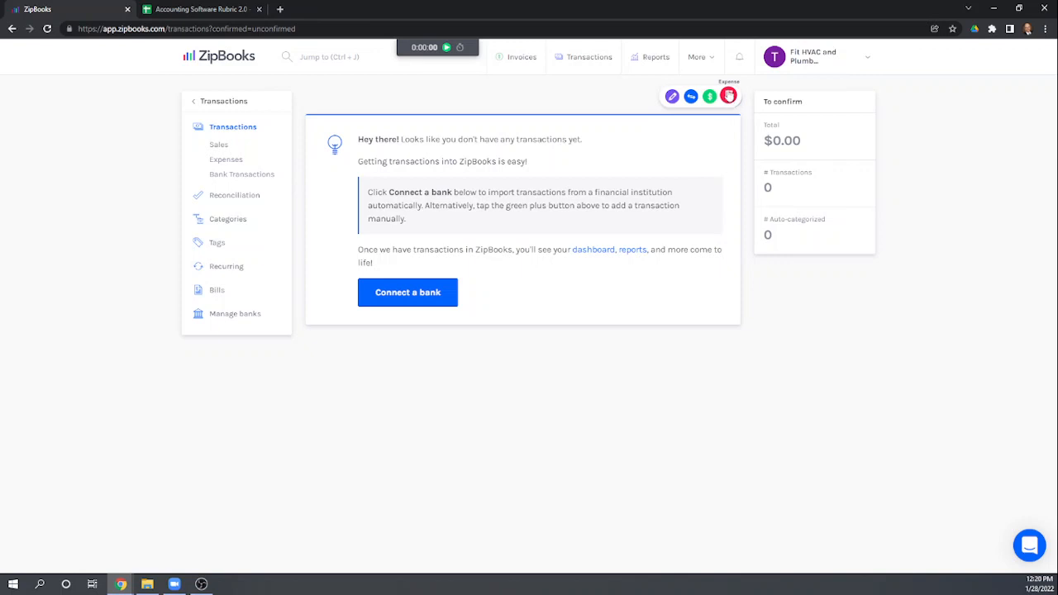
{"action": "left_click", "coordinate": [671, 97]}
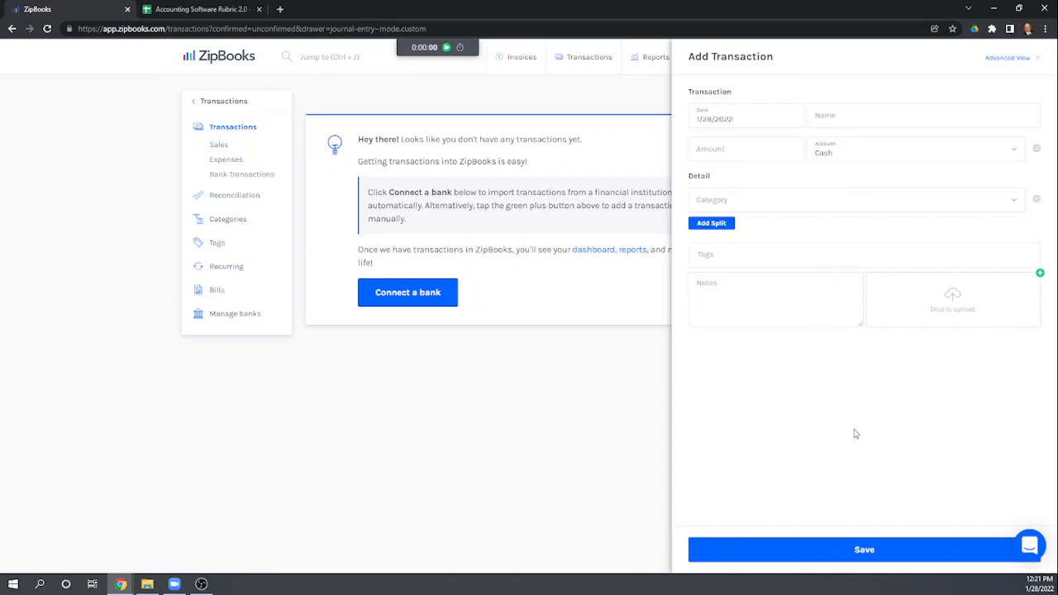
{"action": "left_click", "coordinate": [1005, 58]}
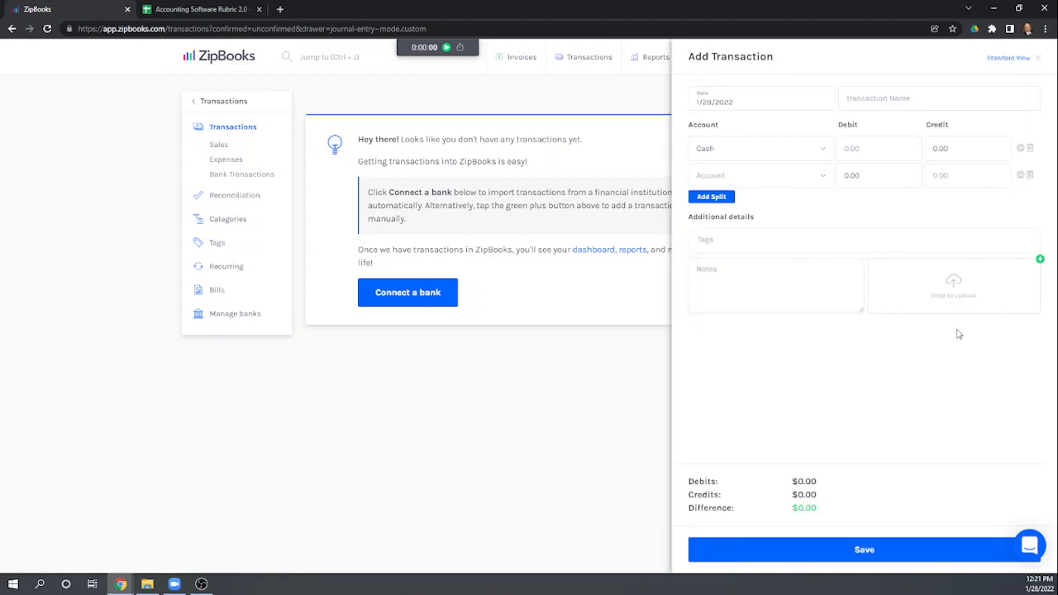
Date the transaction 12/31/2021 and name it Beginning Balances
{"action": "left_click", "coordinate": [752, 101]}
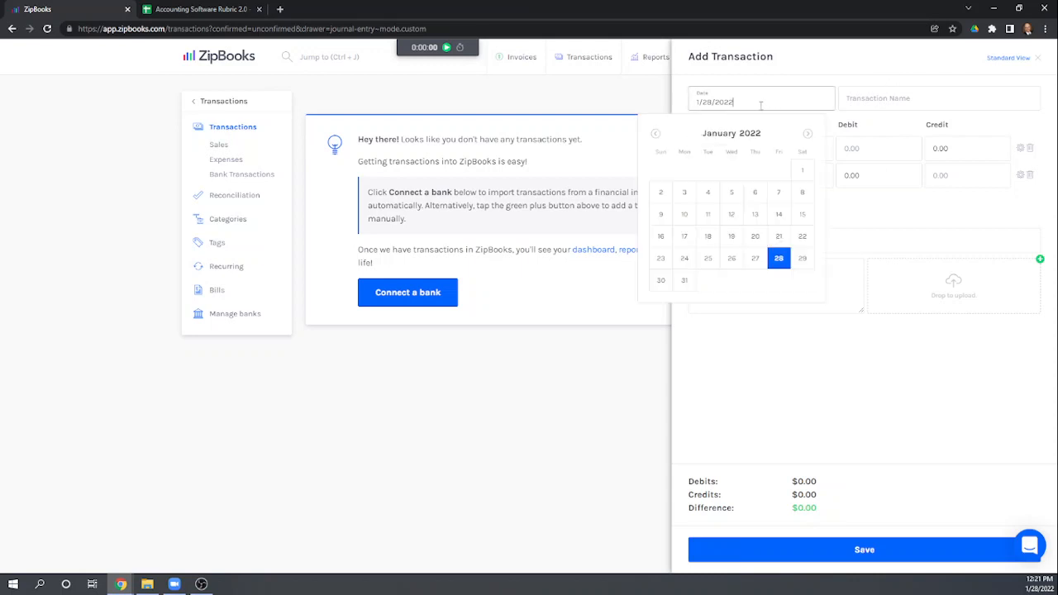
{"action": "left_click_drag", "start_coordinate": [760, 105], "coordinate": [698, 117]}
{"action": "type", "text": "12/31/2021"}
{"action": "left_click", "coordinate": [876, 99]}
{"action": "type", "text": "Beginning Balances"}
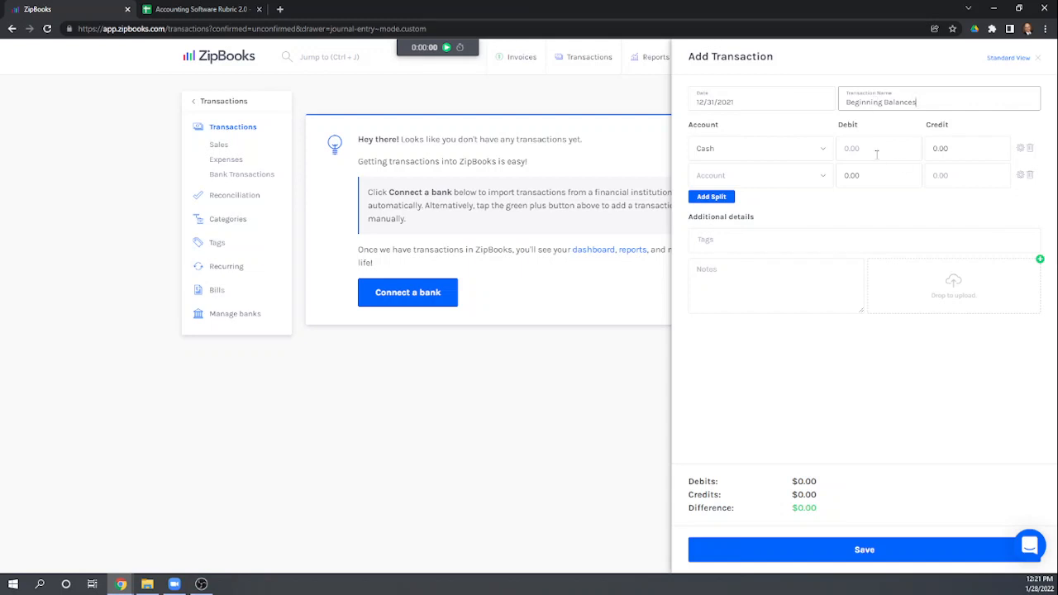
Enter a 1000 debit for Cash and assign the second line to Checking with a 10000 debit
{"action": "left_click", "coordinate": [870, 150]}
{"action": "type", "text": "1000"}
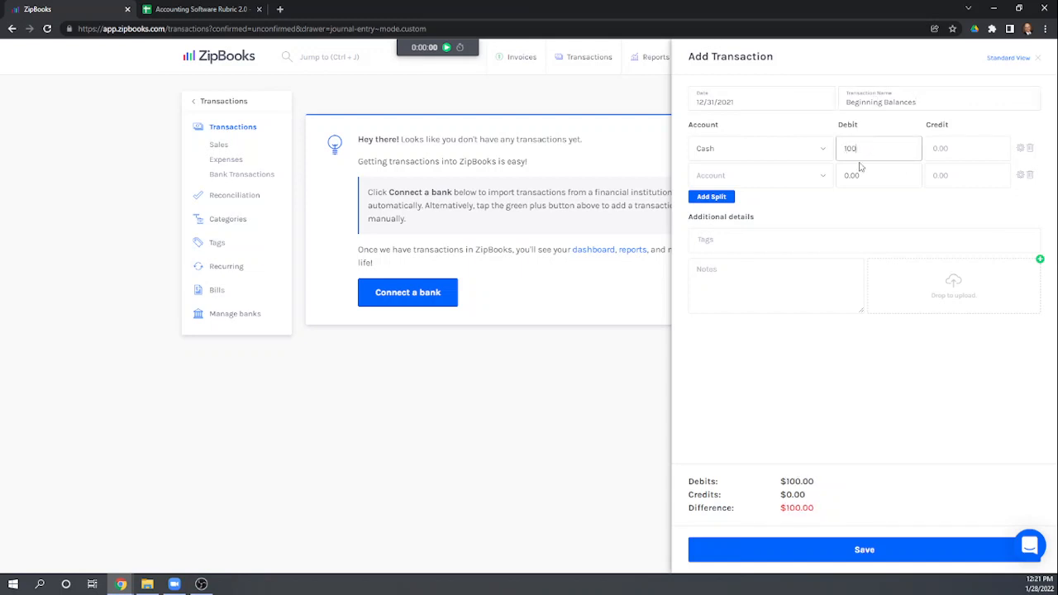
{"action": "left_click", "coordinate": [753, 176]}
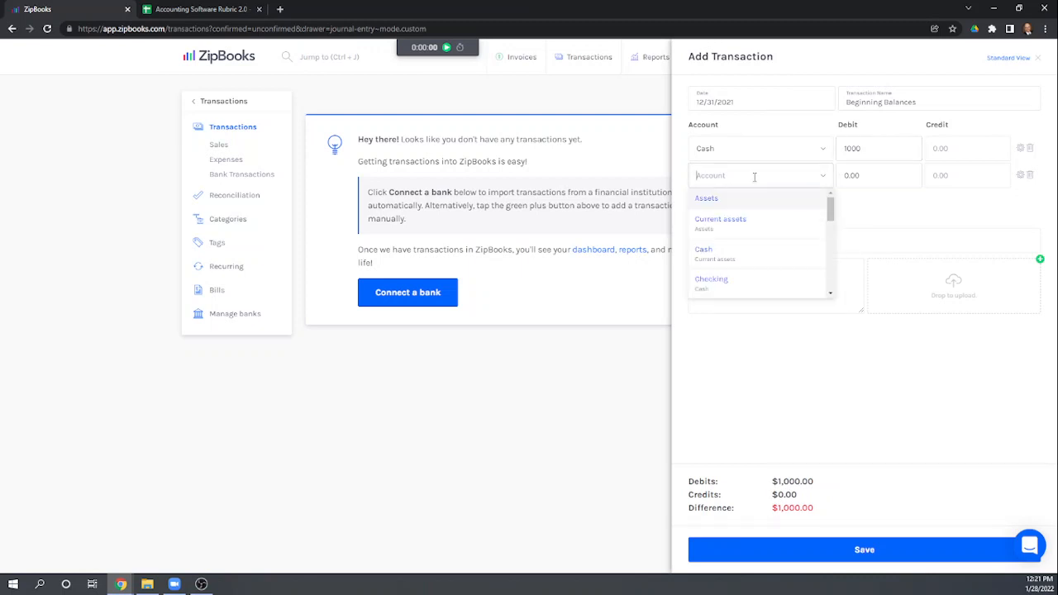
{"action": "type", "text": "check"}
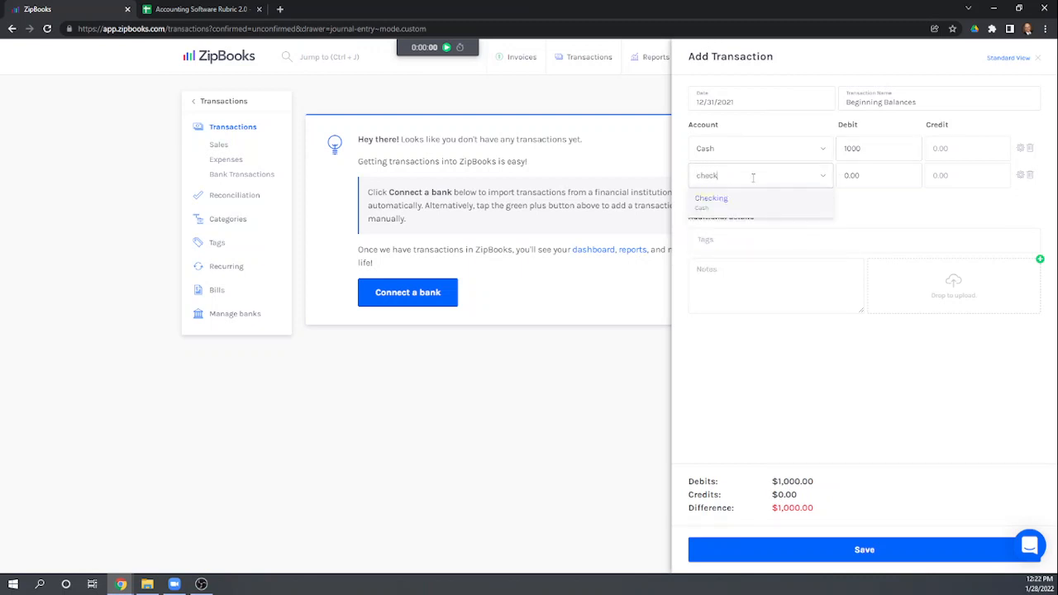
{"action": "left_click", "coordinate": [735, 200]}
{"action": "left_click", "coordinate": [844, 176]}
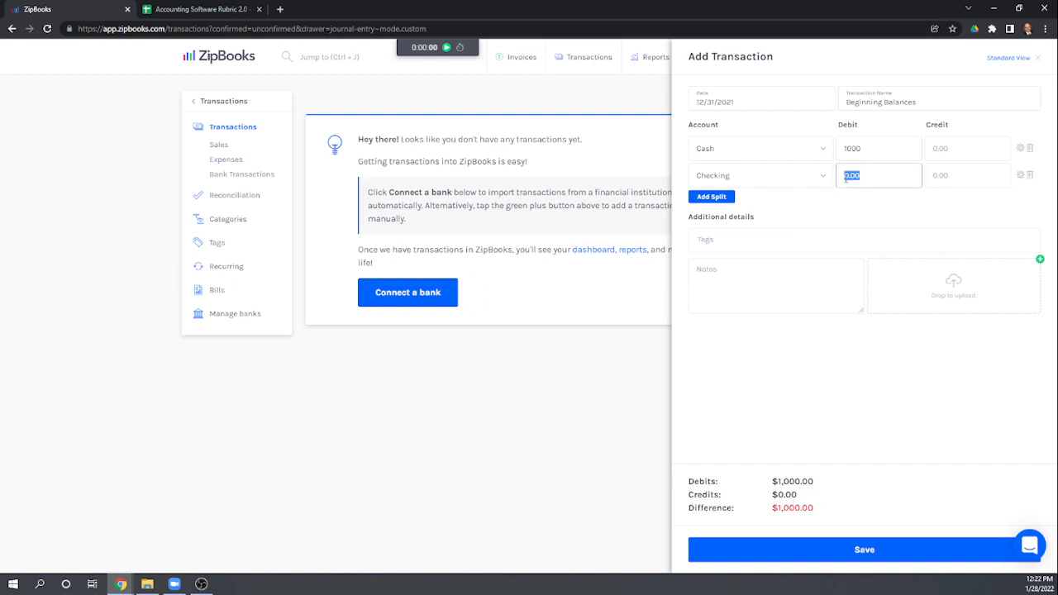
{"action": "type", "text": "10000"}
Add a split line for the existing Savings account with a debit of 150000
{"action": "left_click", "coordinate": [706, 200]}
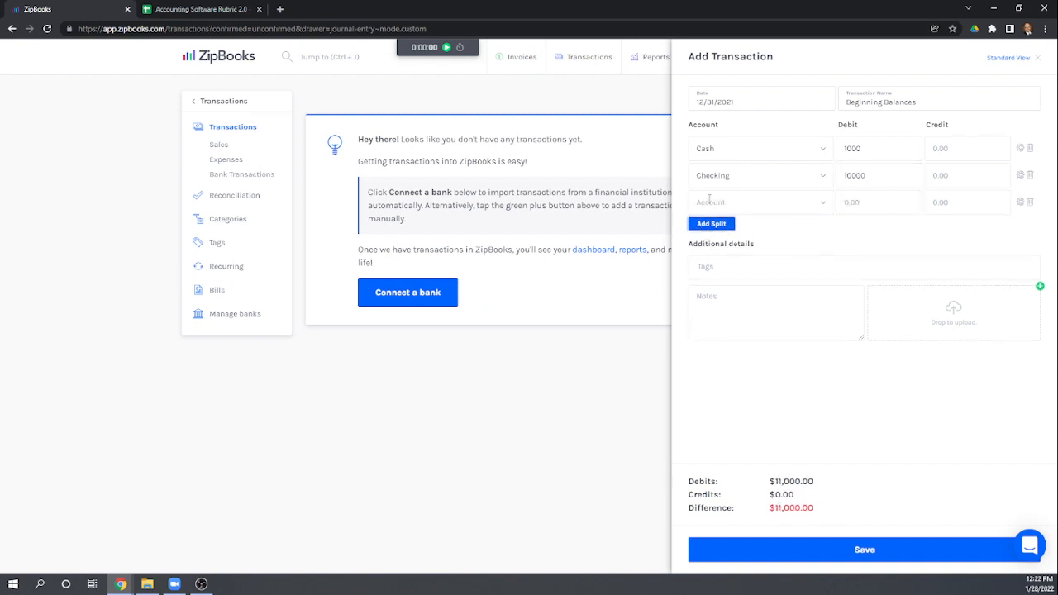
{"action": "left_click", "coordinate": [709, 201]}
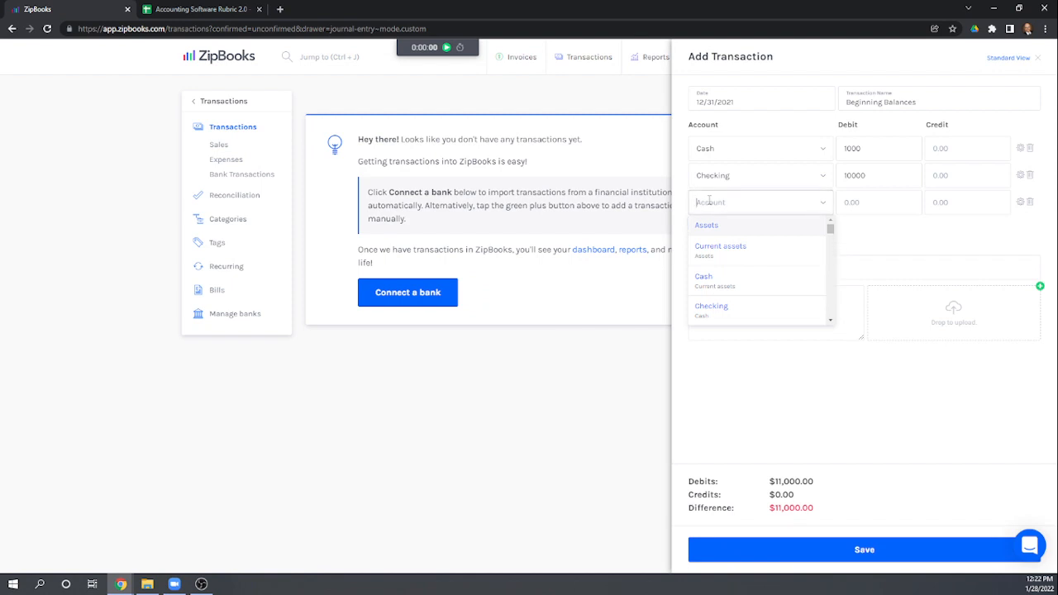
{"action": "type", "text": "Savin"}
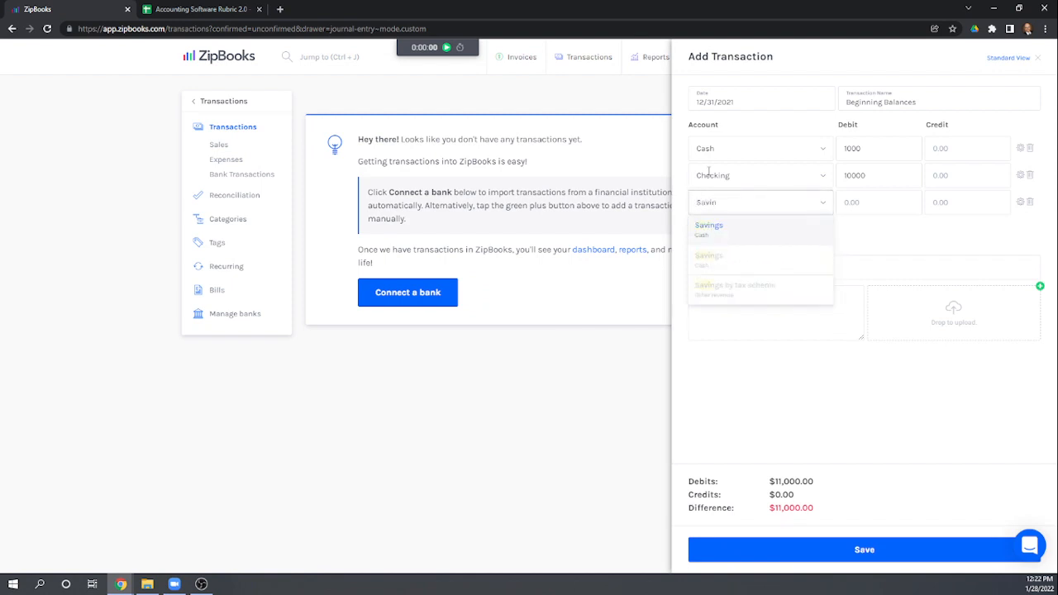
{"action": "left_click", "coordinate": [715, 235]}
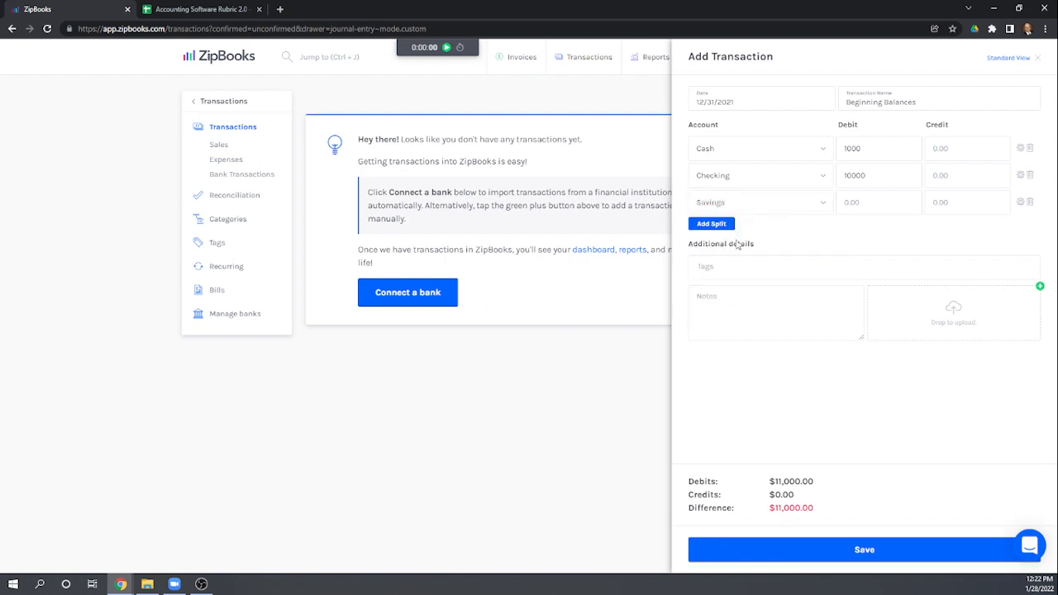
{"action": "left_click", "coordinate": [855, 204]}
{"action": "type", "text": "150000"}
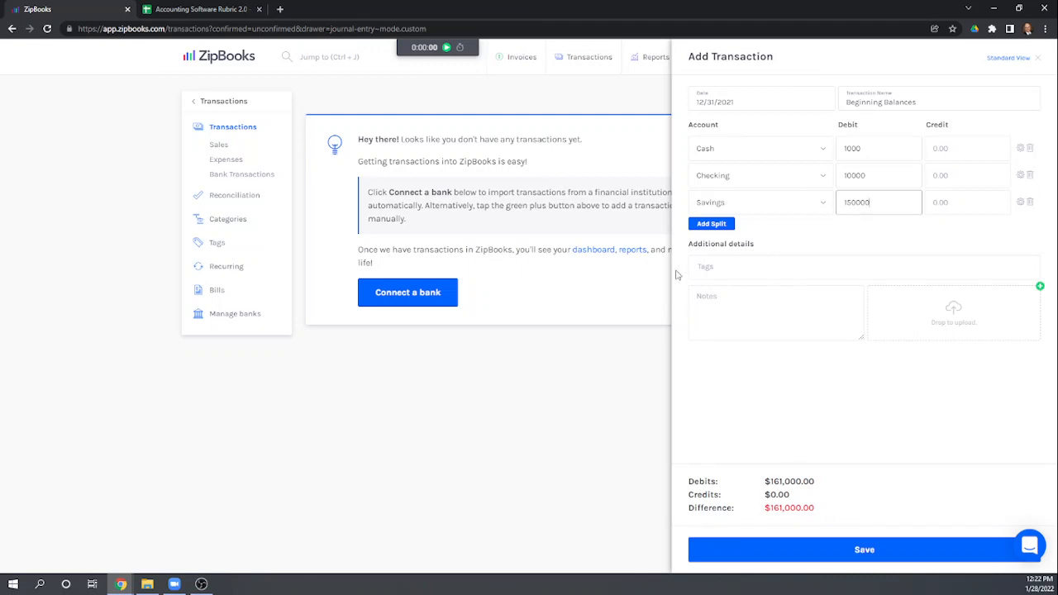
Add a split line for Fixed assets with a debit of 135000
{"action": "left_click", "coordinate": [710, 225]}
{"action": "left_click", "coordinate": [711, 229]}
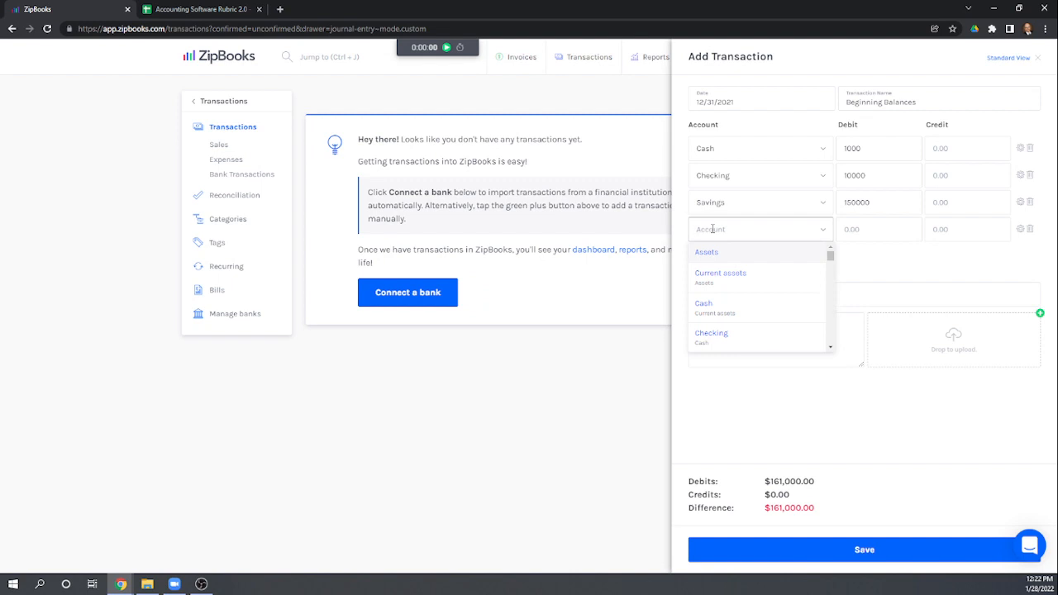
{"action": "type", "text": "f"}
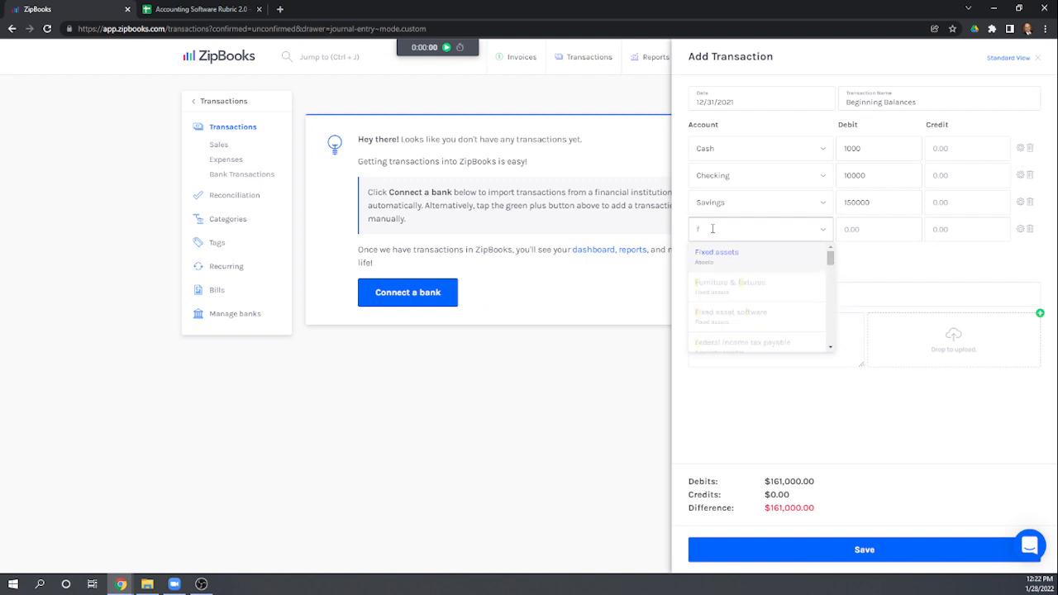
{"action": "left_click", "coordinate": [706, 258]}
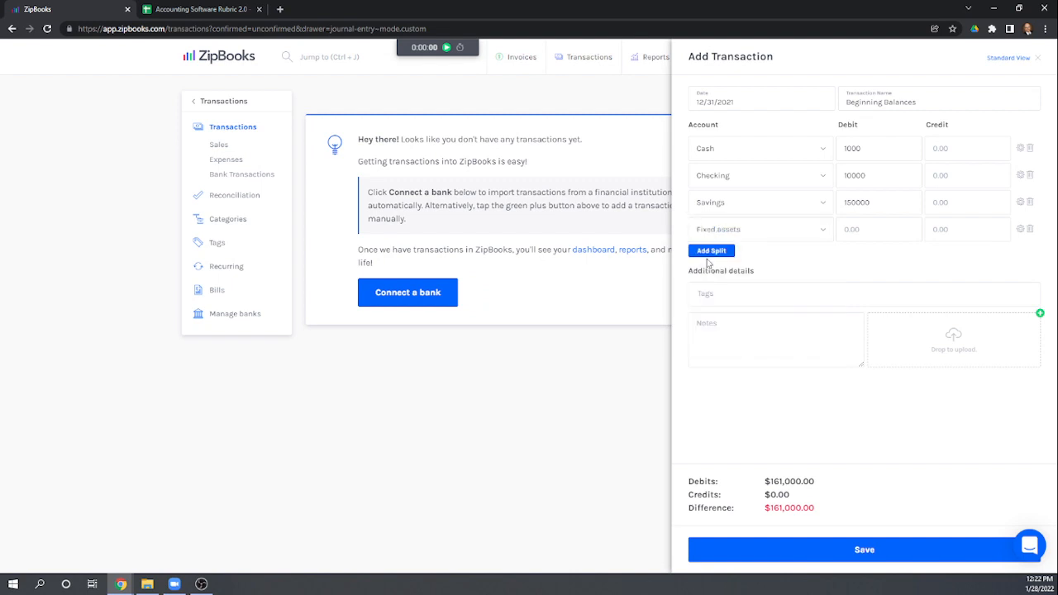
{"action": "left_click", "coordinate": [867, 232]}
{"action": "type", "text": "135000"}
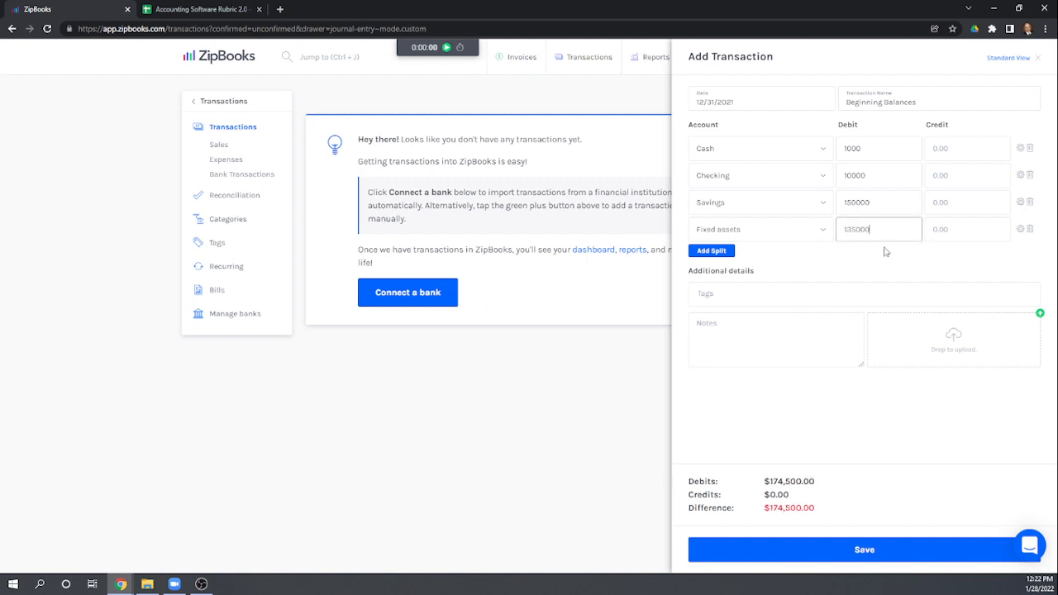
Add a split line for Accumulated depreciation and enter 115000 as its debit
{"action": "left_click", "coordinate": [706, 251]}
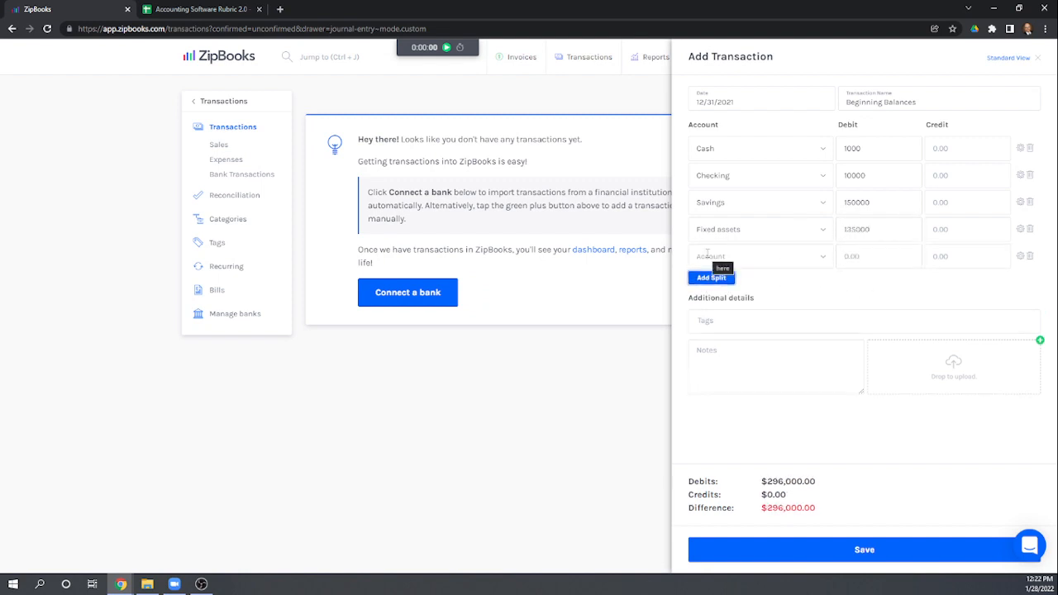
{"action": "left_click", "coordinate": [708, 256]}
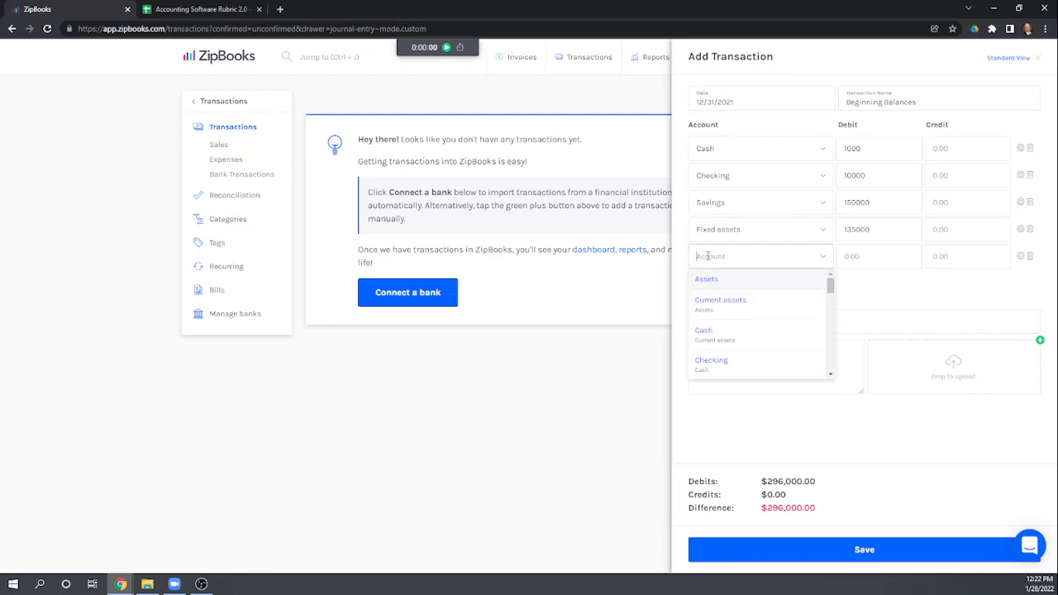
{"action": "type", "text": "accu"}
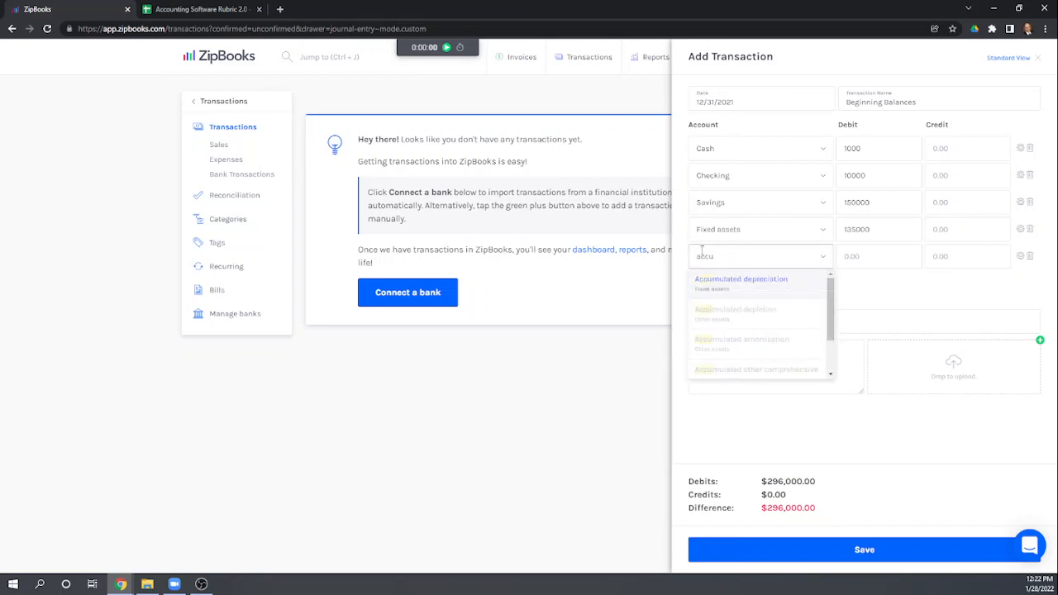
{"action": "left_click", "coordinate": [702, 282]}
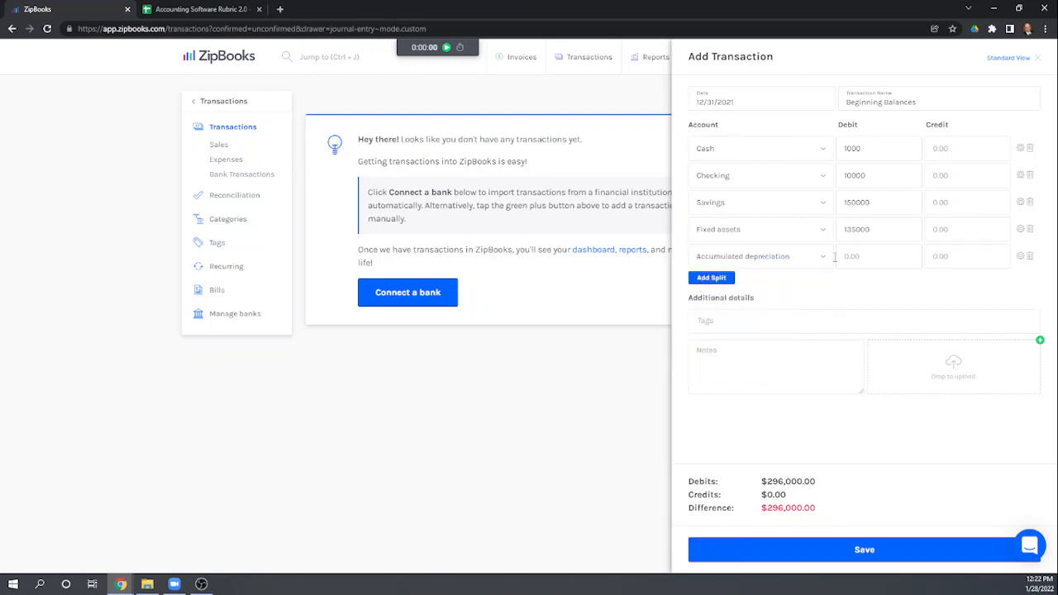
{"action": "left_click", "coordinate": [851, 256]}
{"action": "type", "text": "115000"}
Add a Credit accounts split line with a 6000 credit, and enter Accumulated depreciation as a 115000 credit instead of a debit
{"action": "left_click", "coordinate": [715, 279]}
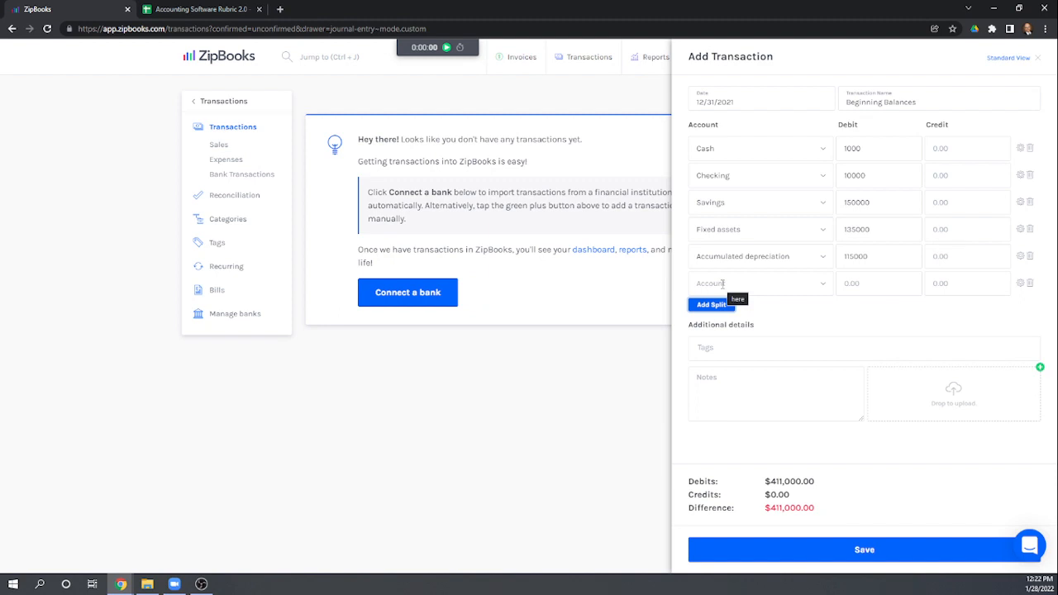
{"action": "left_click", "coordinate": [723, 284]}
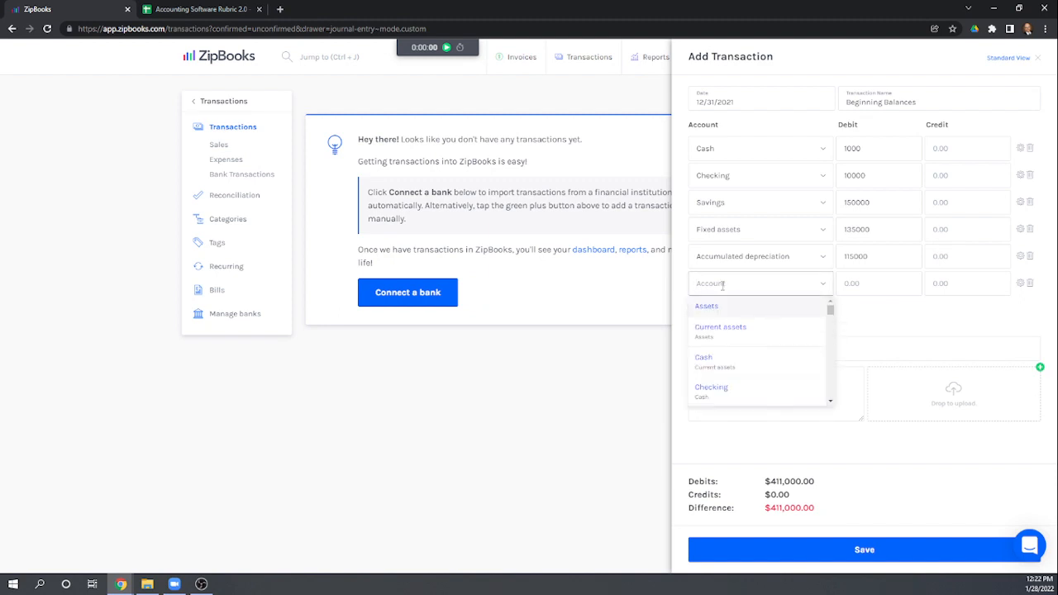
{"action": "type", "text": "cred"}
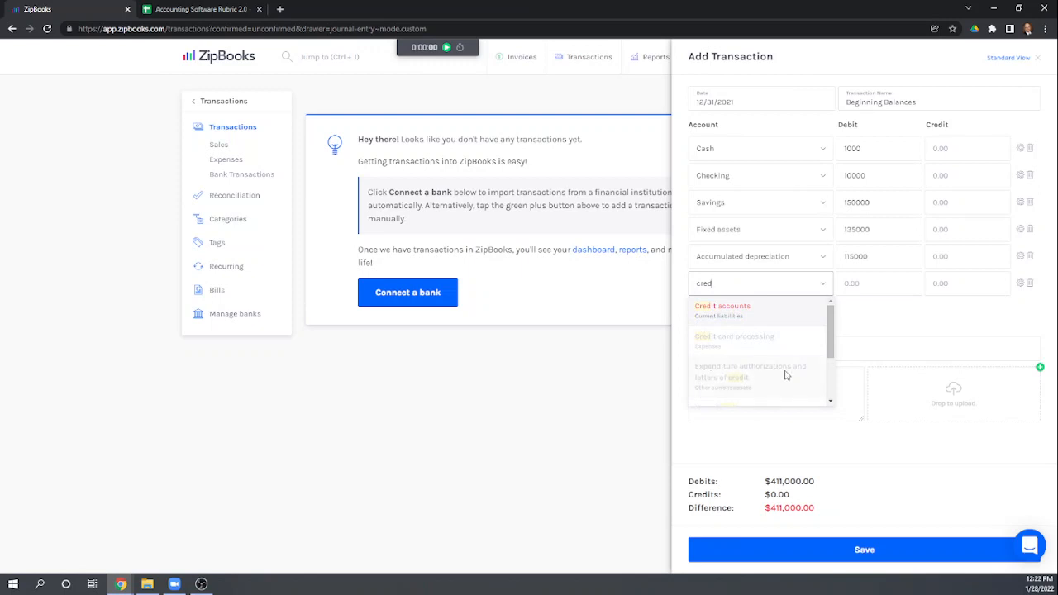
{"action": "left_click", "coordinate": [732, 312]}
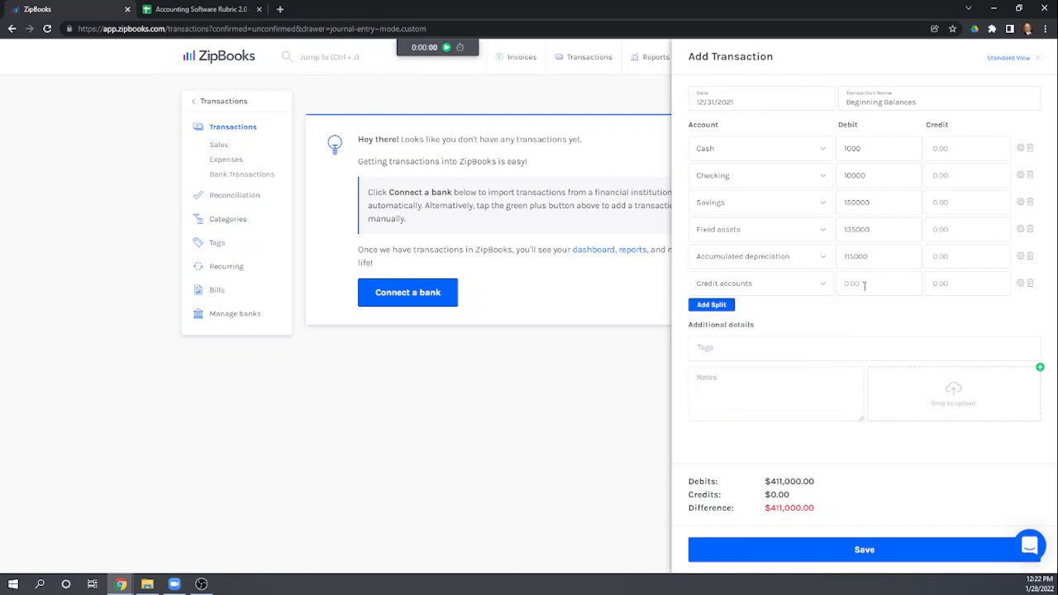
{"action": "left_click", "coordinate": [950, 283]}
{"action": "type", "text": "6000"}
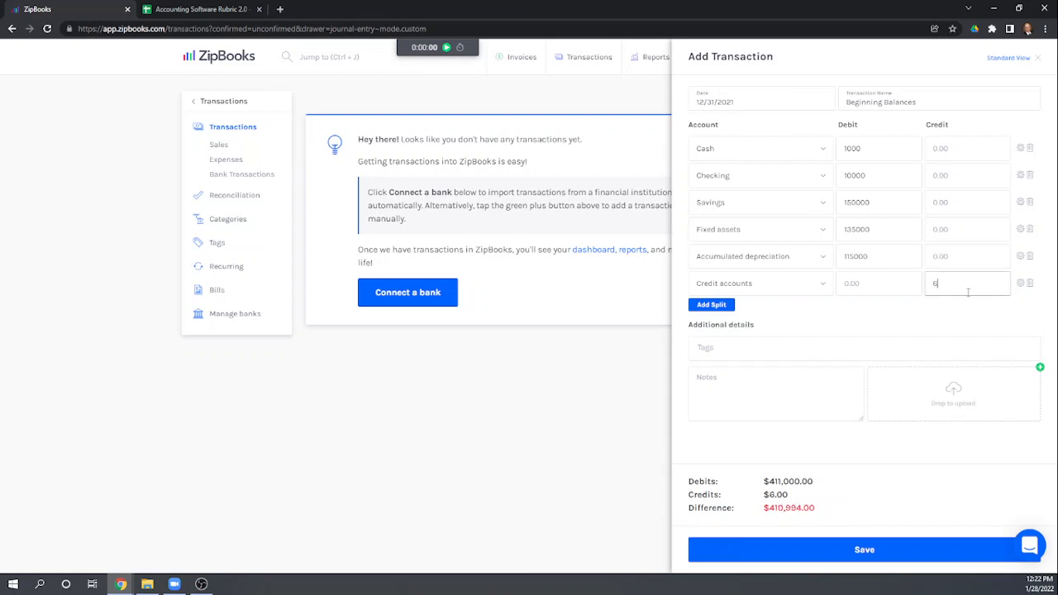
{"action": "left_click", "coordinate": [944, 257]}
{"action": "type", "text": "115000"}
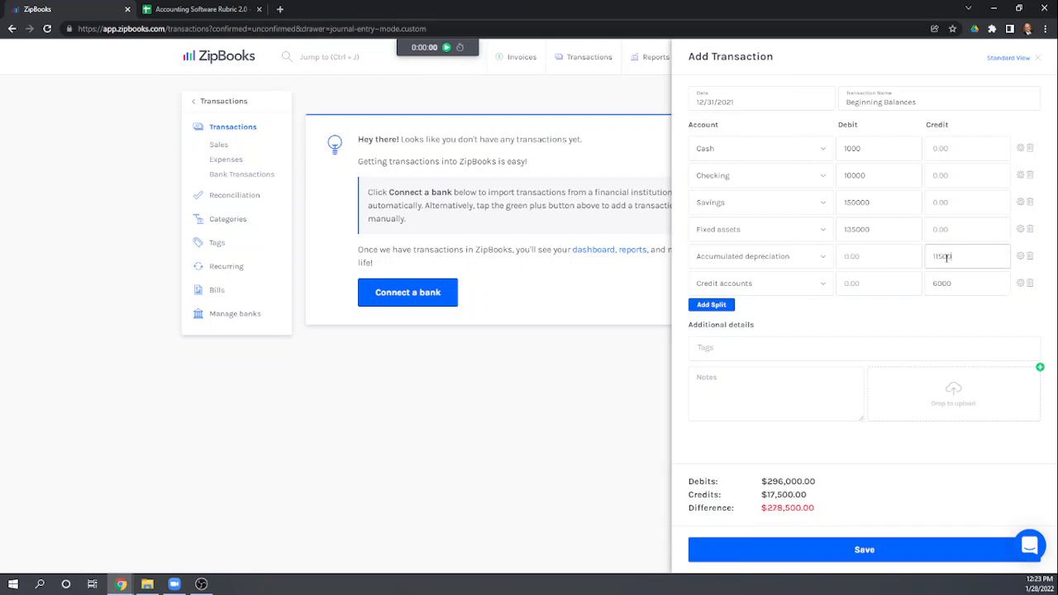
Add a split line for the Common stock account with a credit of 1000
{"action": "left_click", "coordinate": [716, 305]}
{"action": "left_click", "coordinate": [717, 310]}
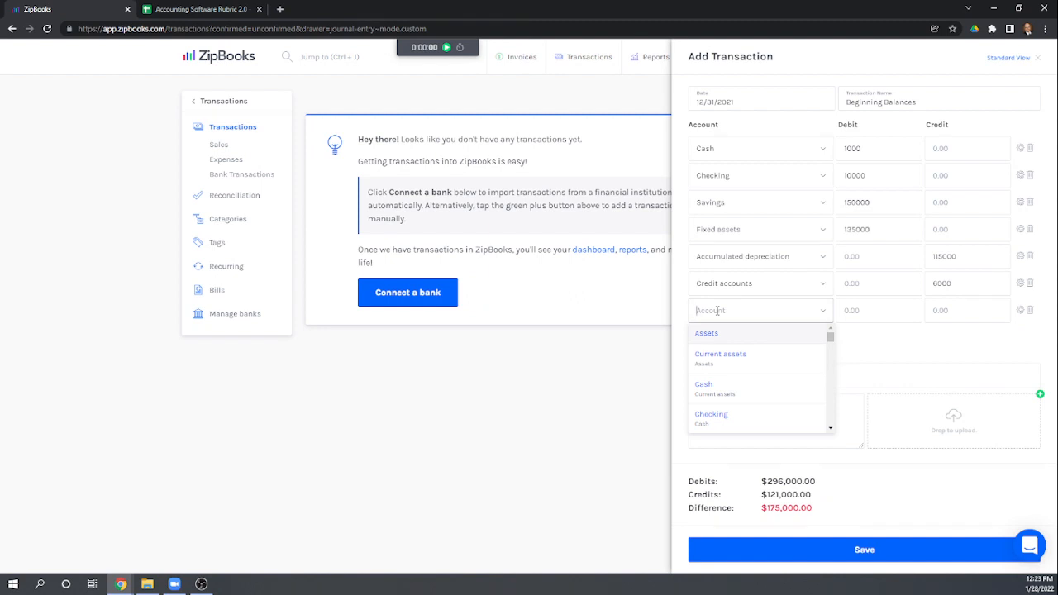
{"action": "type", "text": "comm"}
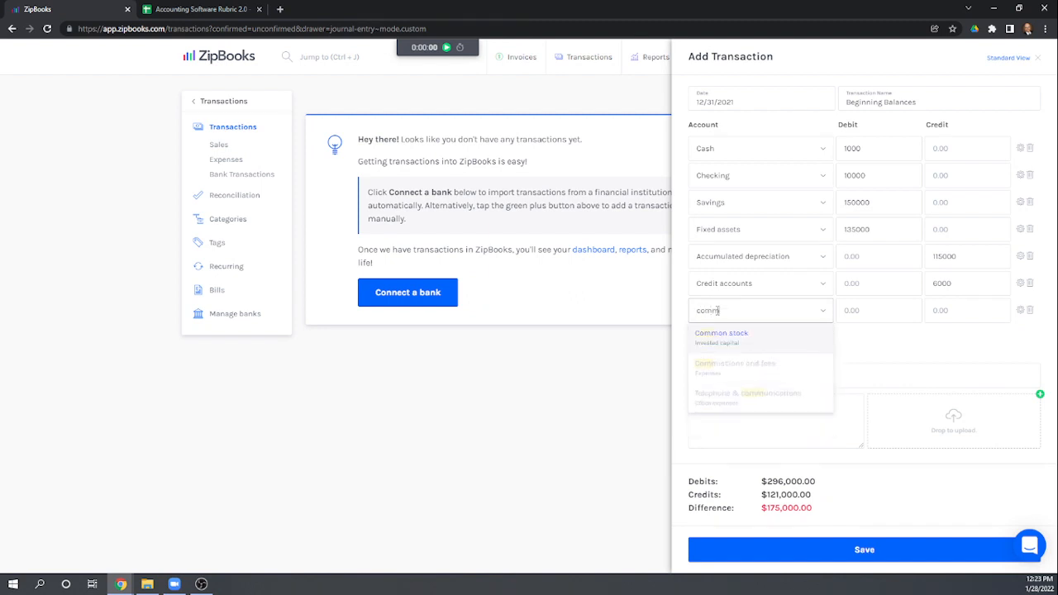
{"action": "left_click", "coordinate": [716, 337]}
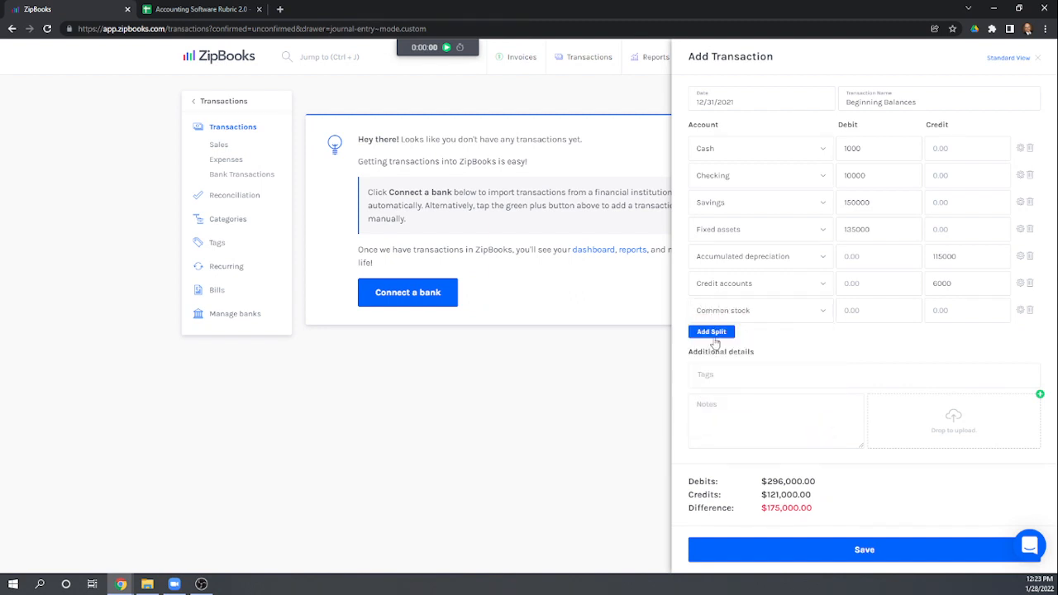
{"action": "left_click", "coordinate": [949, 306]}
{"action": "type", "text": "1000"}
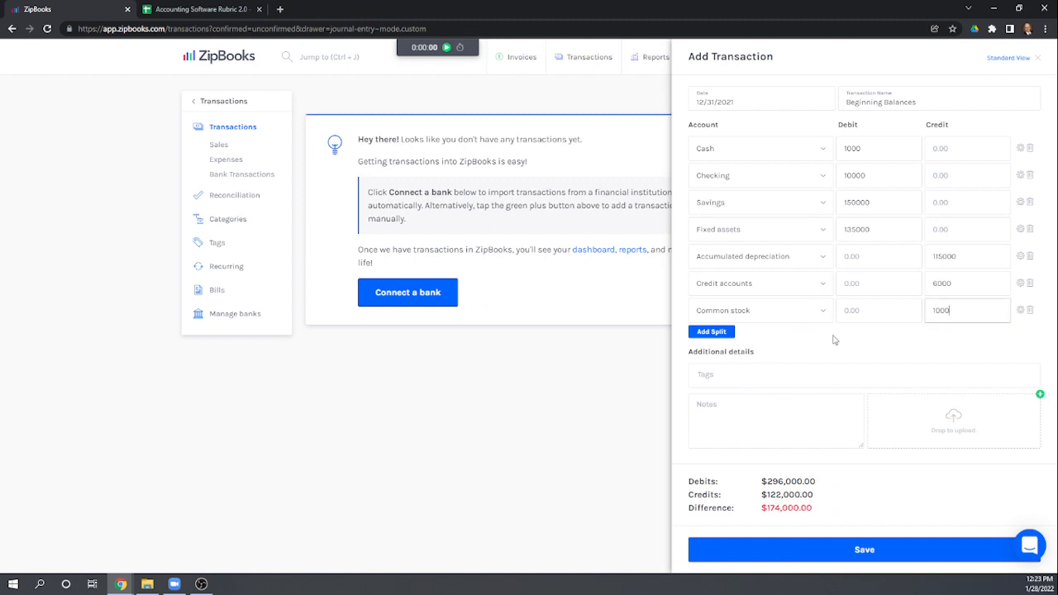
Add a split line for the Invested capital account with a credit of 20000
{"action": "left_click", "coordinate": [711, 331]}
{"action": "left_click", "coordinate": [718, 335]}
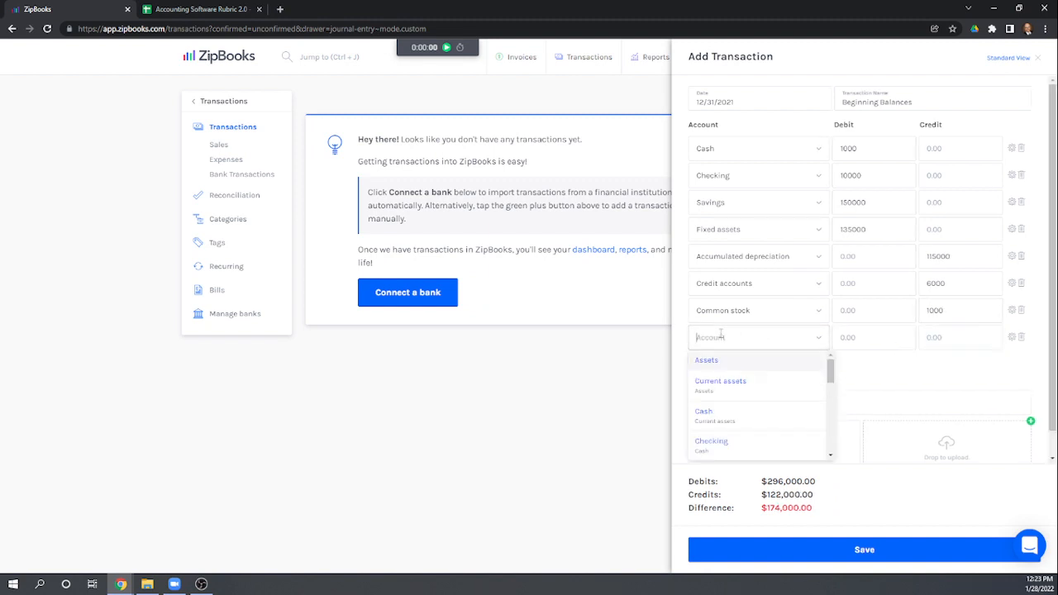
{"action": "type", "text": "inve"}
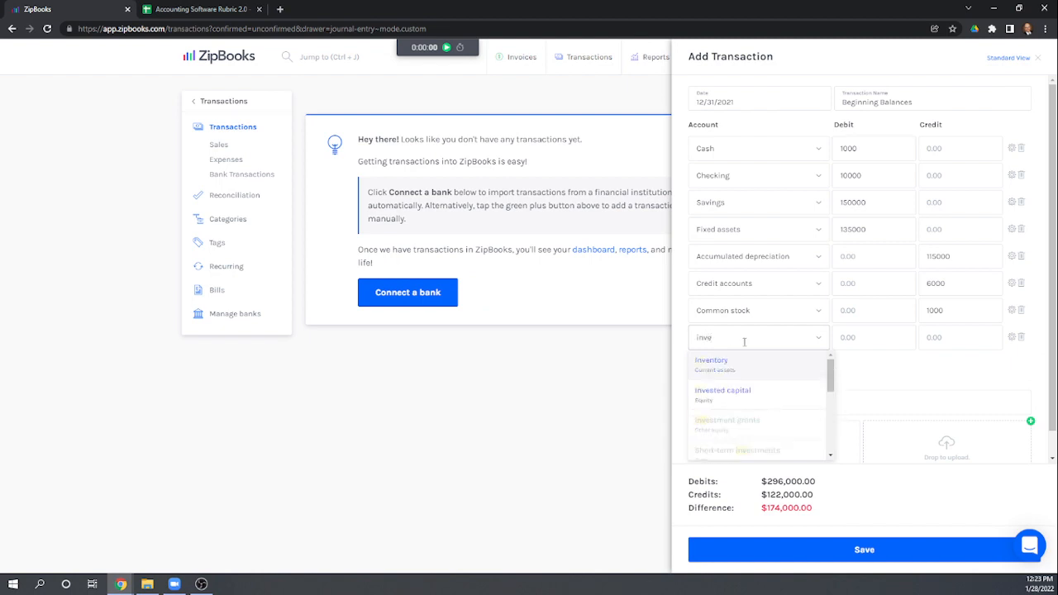
{"action": "left_click", "coordinate": [724, 397]}
{"action": "left_click", "coordinate": [960, 336]}
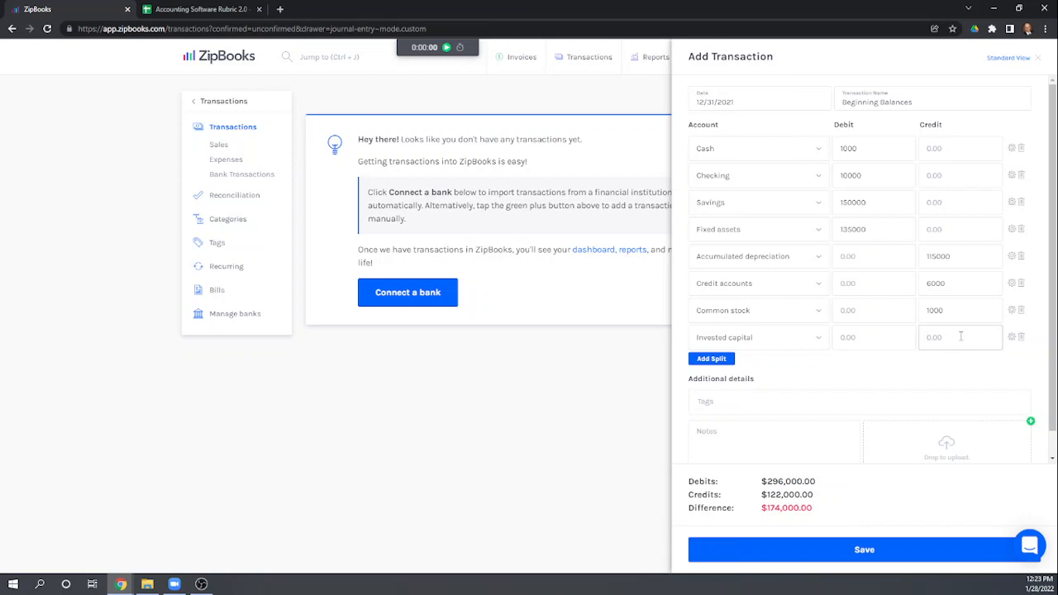
{"action": "type", "text": "20000"}
Add a split line for Retained earnings with a credit of 154000 and save the Beginning Balances transaction
{"action": "left_click", "coordinate": [711, 360]}
{"action": "left_click", "coordinate": [719, 364]}
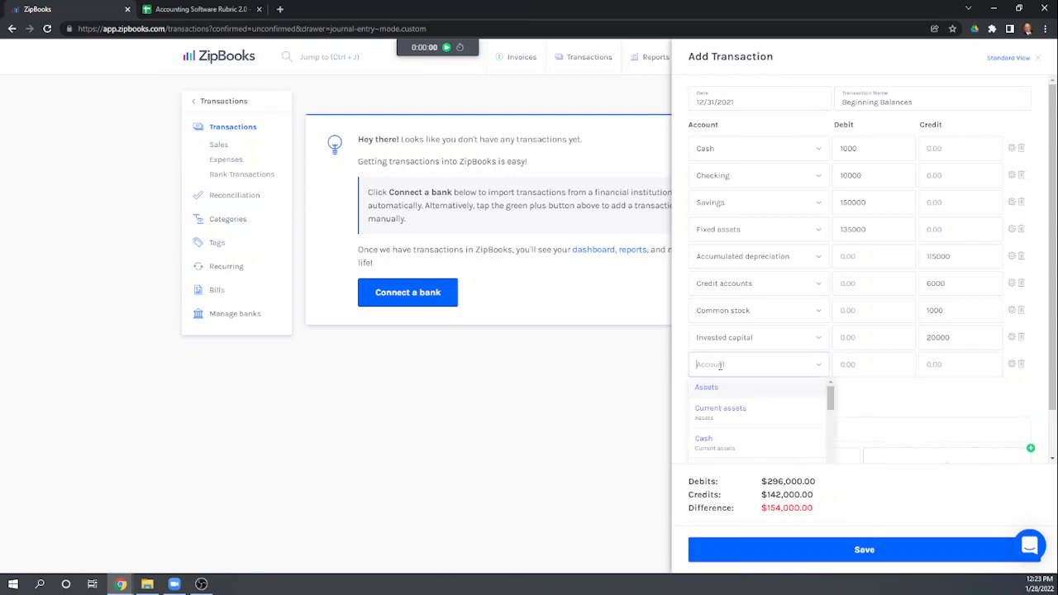
{"action": "type", "text": "ret"}
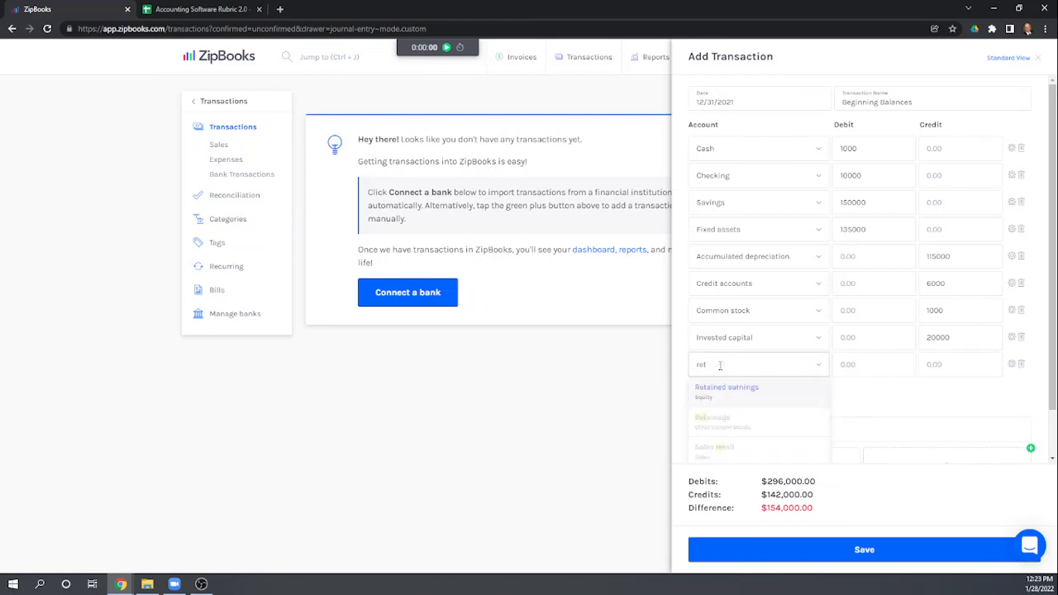
{"action": "left_click", "coordinate": [716, 400]}
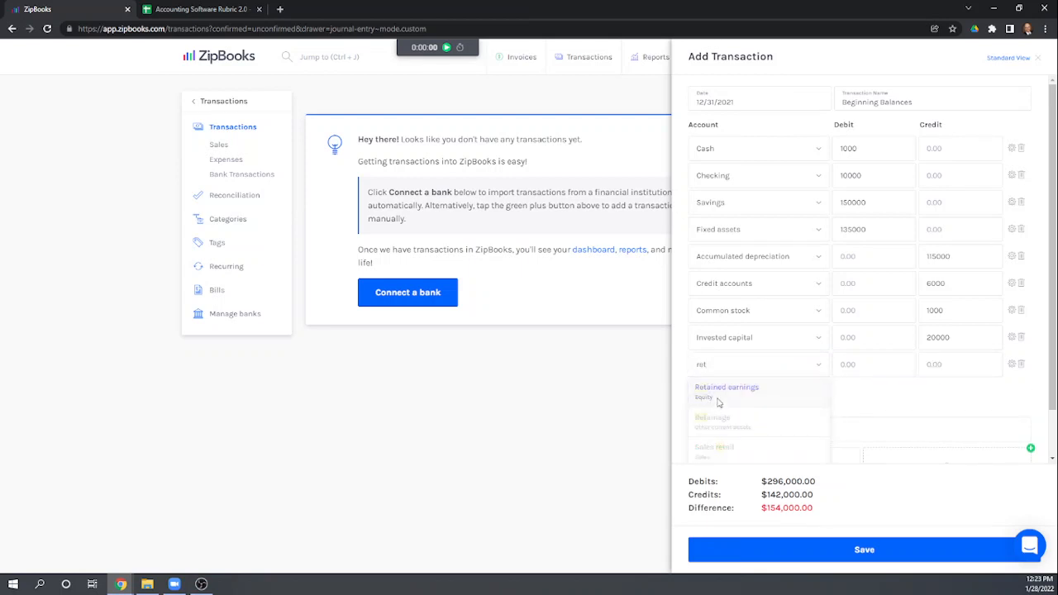
{"action": "left_click", "coordinate": [934, 365]}
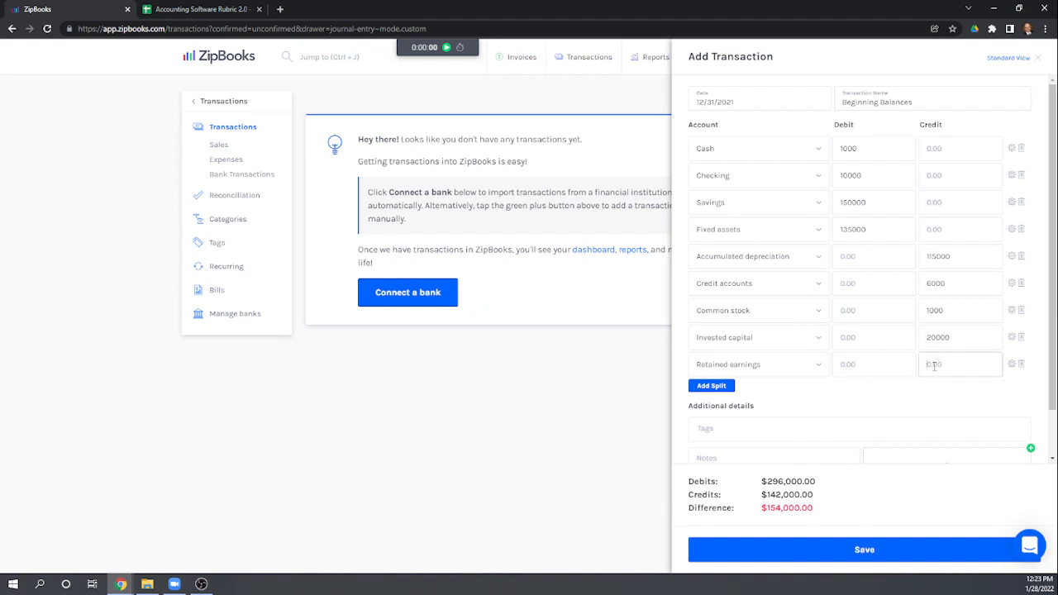
{"action": "type", "text": "154000"}
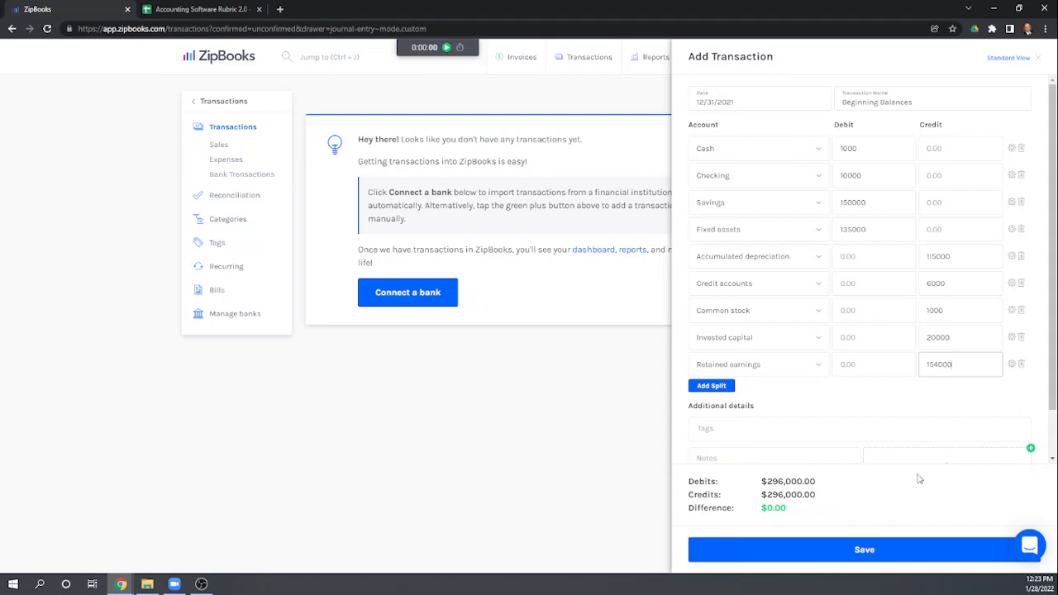
{"action": "left_click", "coordinate": [878, 551]}
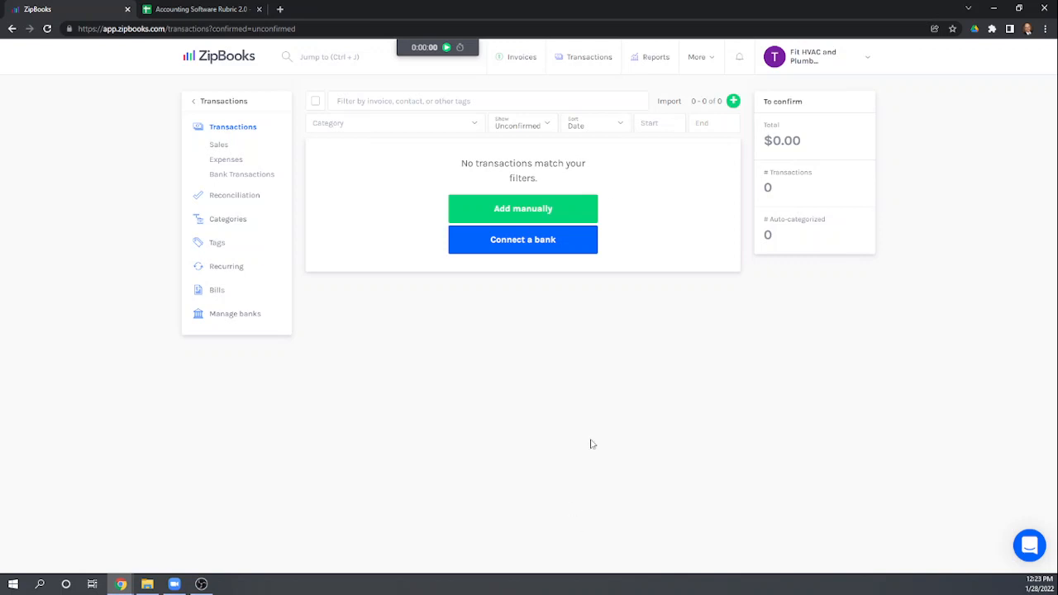
In the Accounting Software Rubric spreadsheet, score ZipBooks 1 for classes, locations and modifying the chart of accounts, and 0.5 for inputting 12/31/2020 balances
{"action": "left_click", "coordinate": [207, 11]}
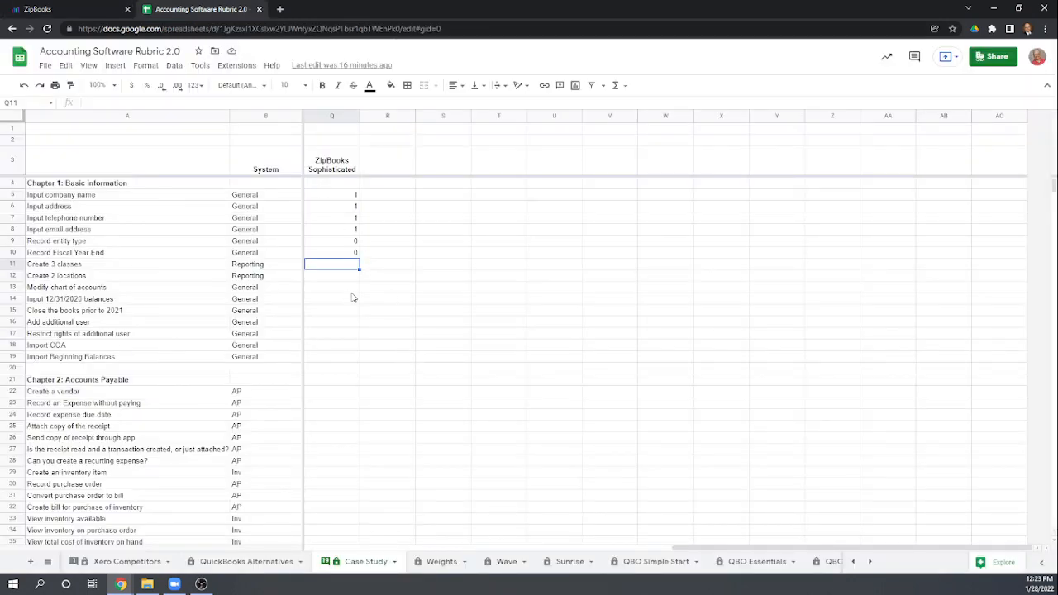
{"action": "type", "text": "1"}
{"action": "key", "text": "Return"}
{"action": "type", "text": "1"}
{"action": "key", "text": "Return"}
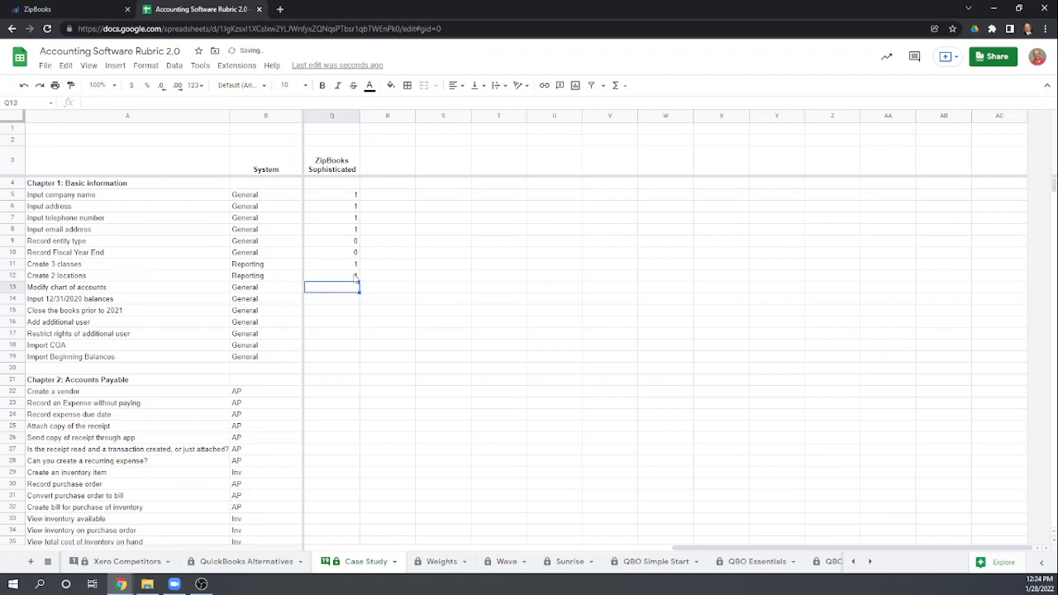
{"action": "type", "text": "1"}
{"action": "key", "text": "Return"}
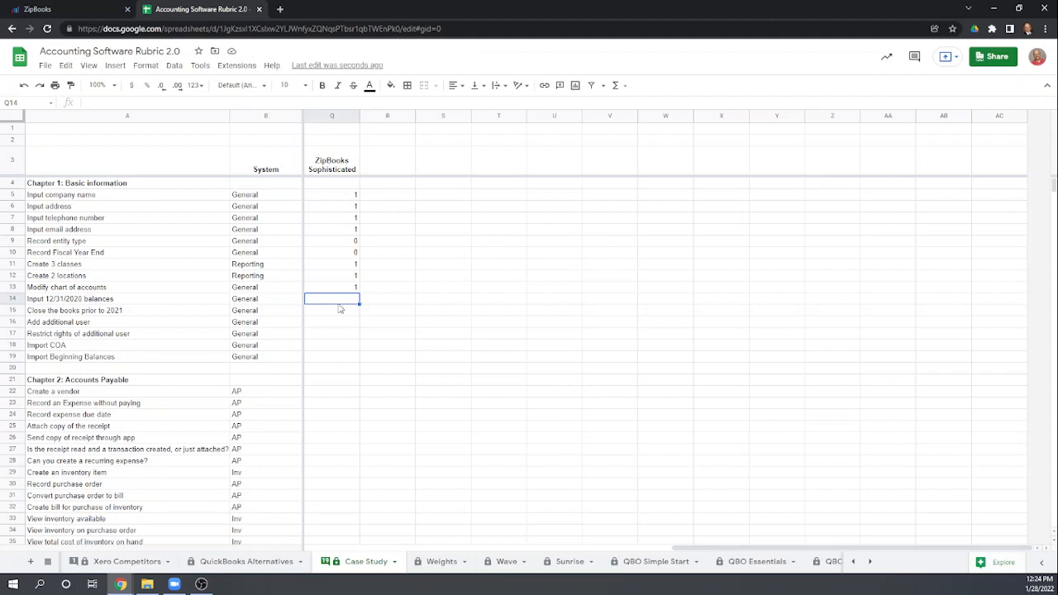
{"action": "type", "text": "5"}
{"action": "key", "text": "Return"}
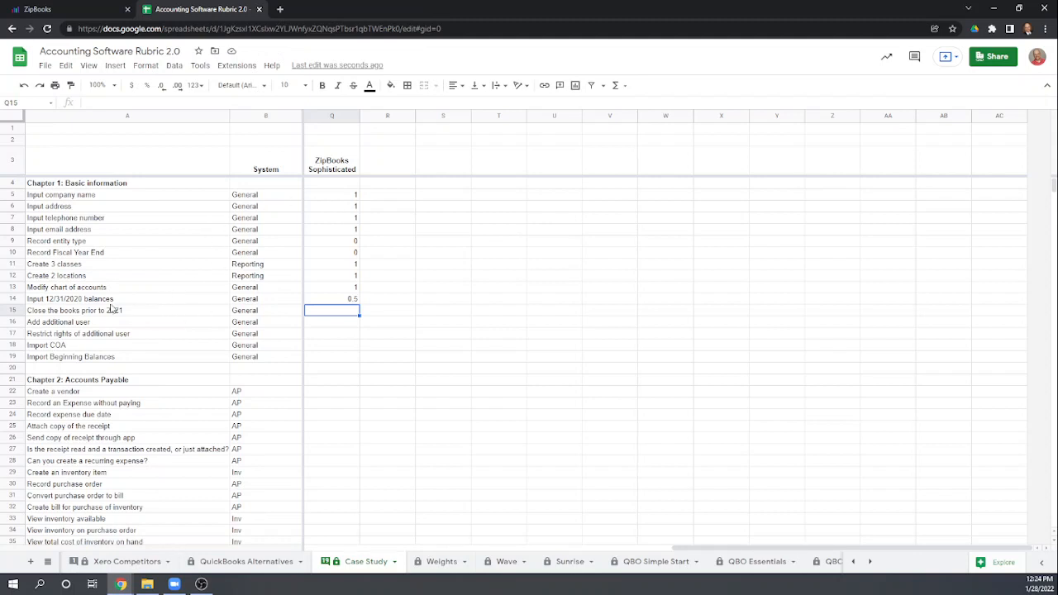
Switch back to ZipBooks and set the date through which books are closed or locked to 12/31/2021 in the account preferences
{"action": "left_click", "coordinate": [56, 9]}
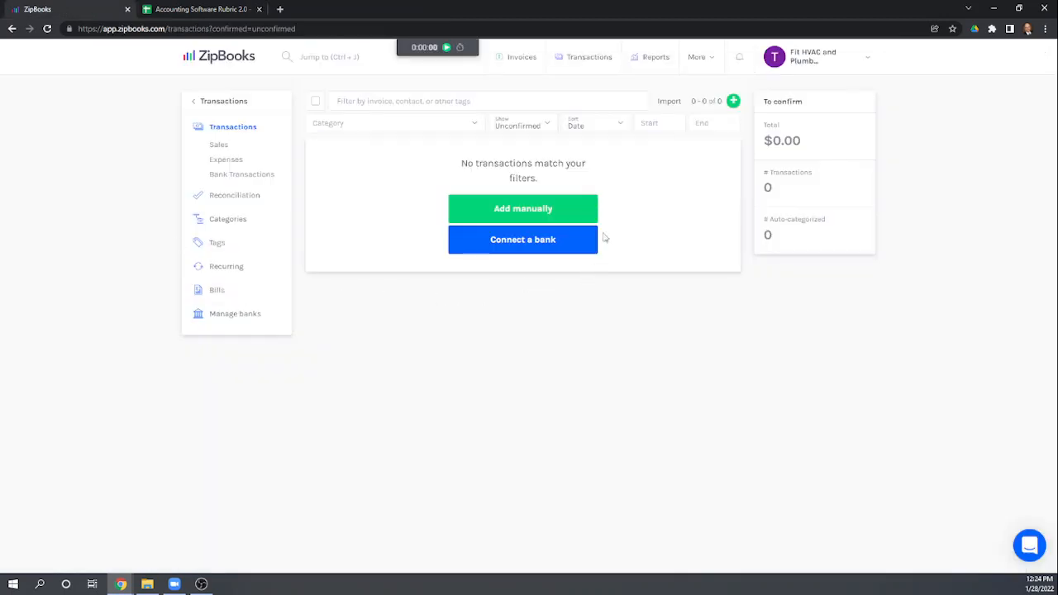
{"action": "left_click", "coordinate": [709, 59]}
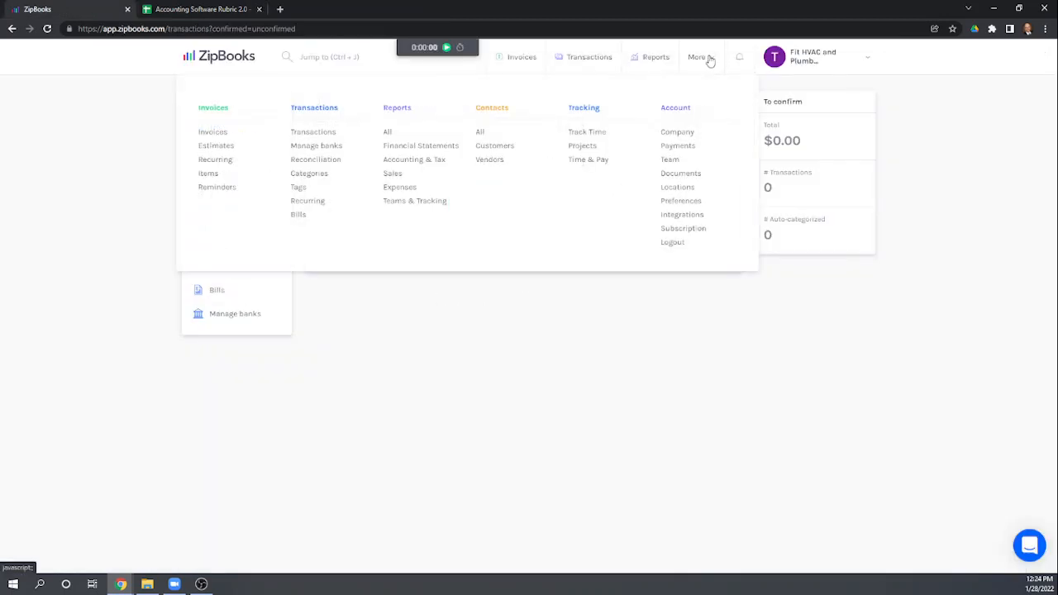
{"action": "left_click", "coordinate": [681, 201]}
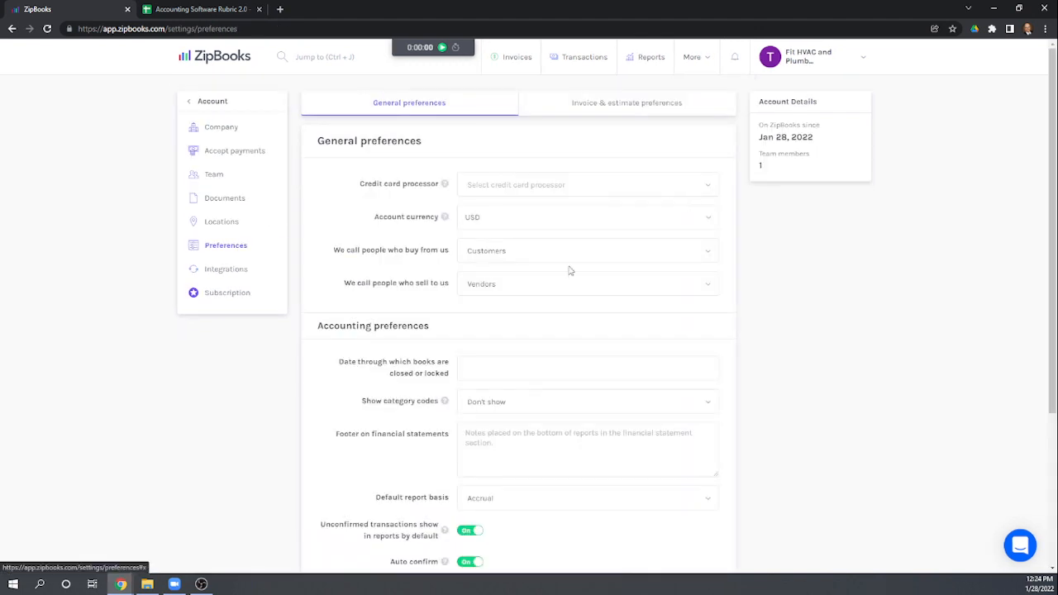
{"action": "scroll", "coordinate": [578, 277], "scroll_direction": "down", "scroll_amount": 3}
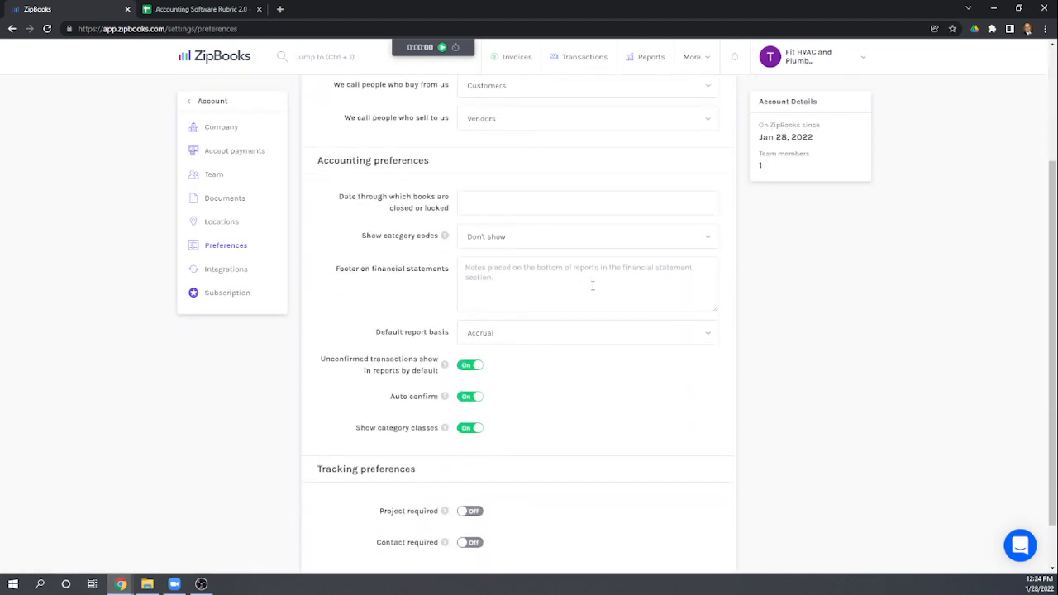
{"action": "scroll", "coordinate": [597, 447], "scroll_direction": "up", "scroll_amount": 2}
{"action": "left_click", "coordinate": [485, 311]}
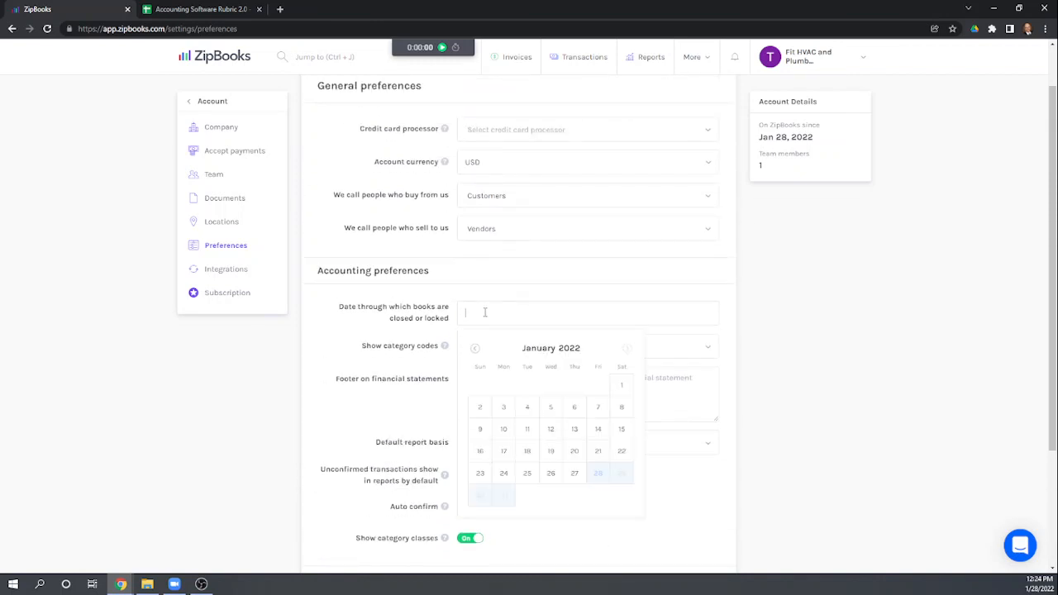
{"action": "left_click", "coordinate": [474, 349]}
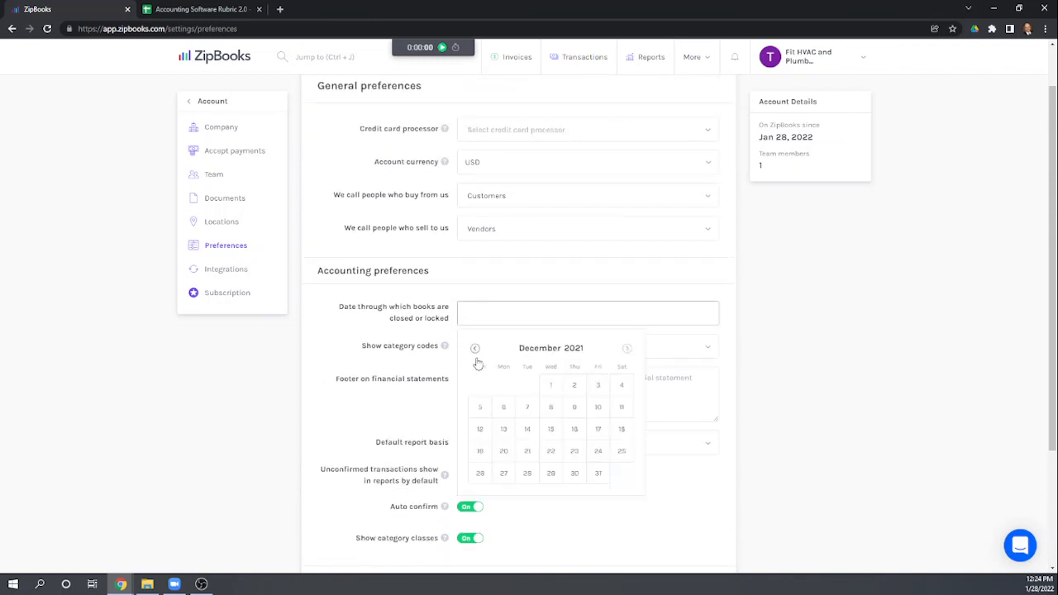
{"action": "left_click", "coordinate": [599, 482]}
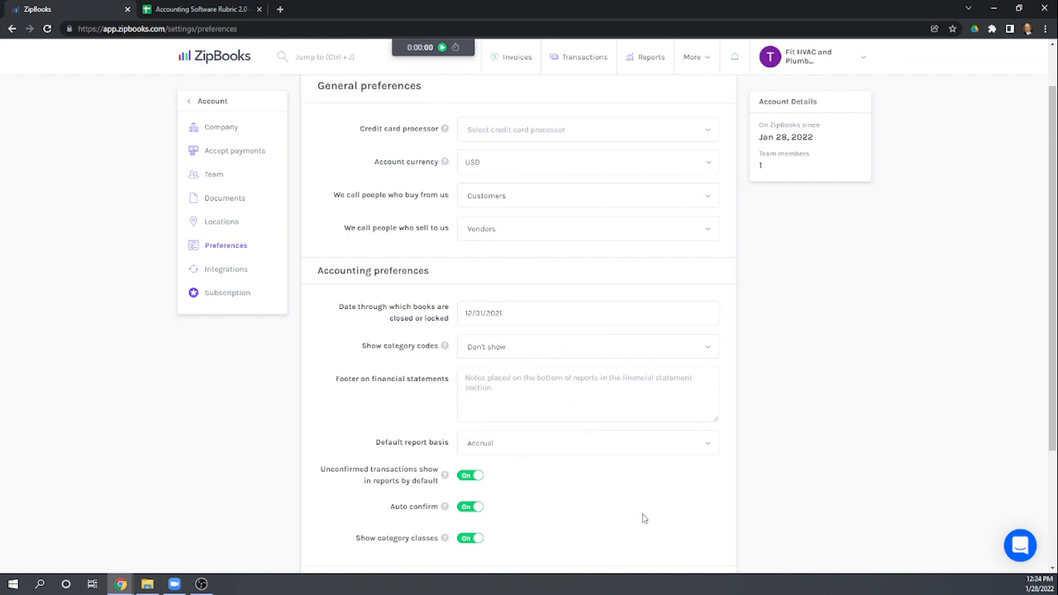
Review the remaining general, accounting and tracking preferences and save them
{"action": "scroll", "coordinate": [644, 518], "scroll_direction": "down", "scroll_amount": 1}
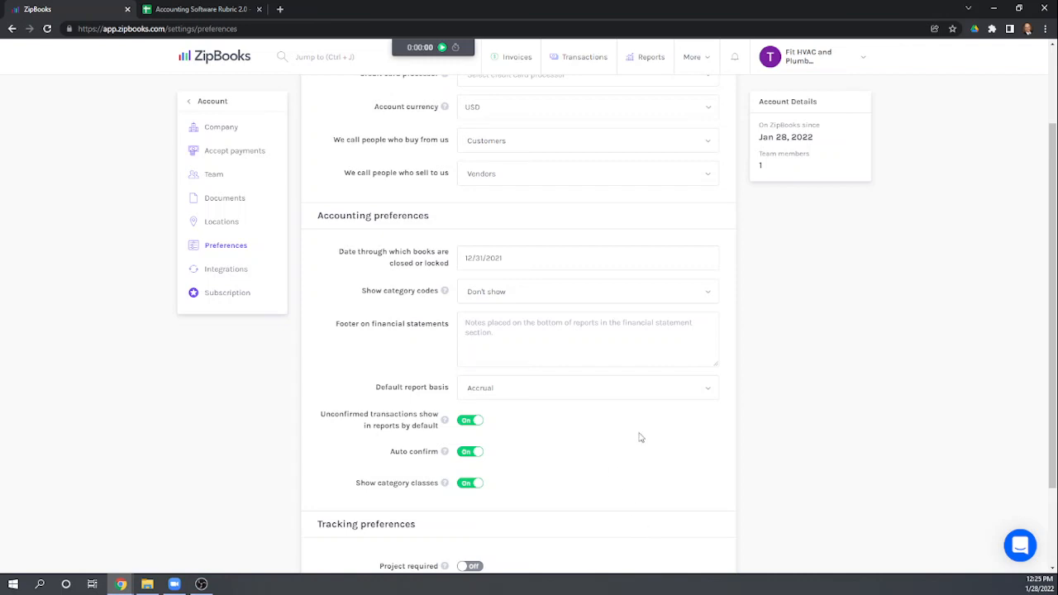
{"action": "scroll", "coordinate": [634, 448], "scroll_direction": "down", "scroll_amount": 2}
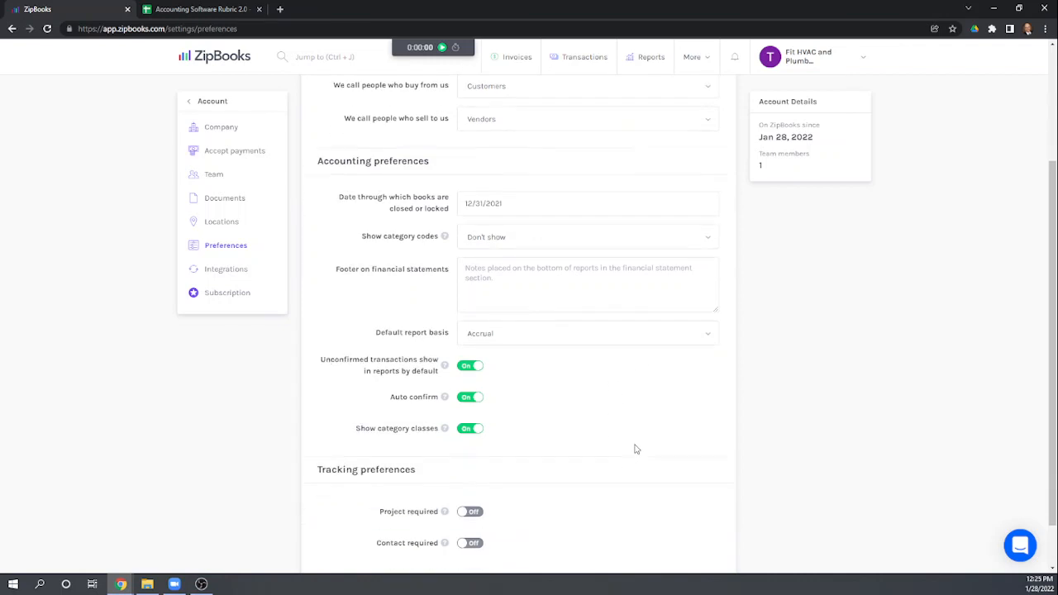
{"action": "scroll", "coordinate": [578, 403], "scroll_direction": "up", "scroll_amount": 3}
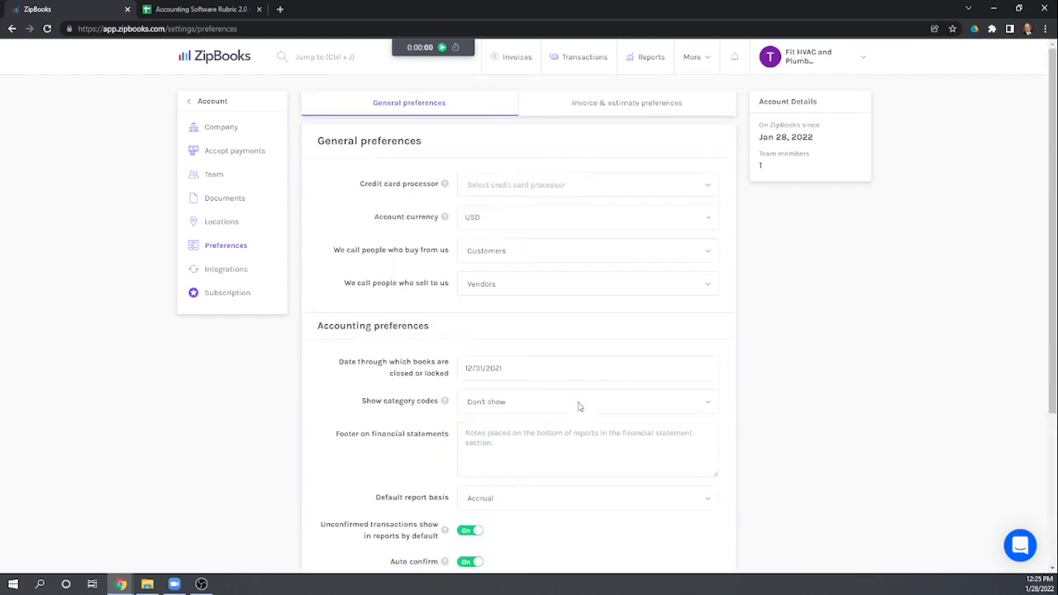
{"action": "scroll", "coordinate": [577, 403], "scroll_direction": "down", "scroll_amount": 3}
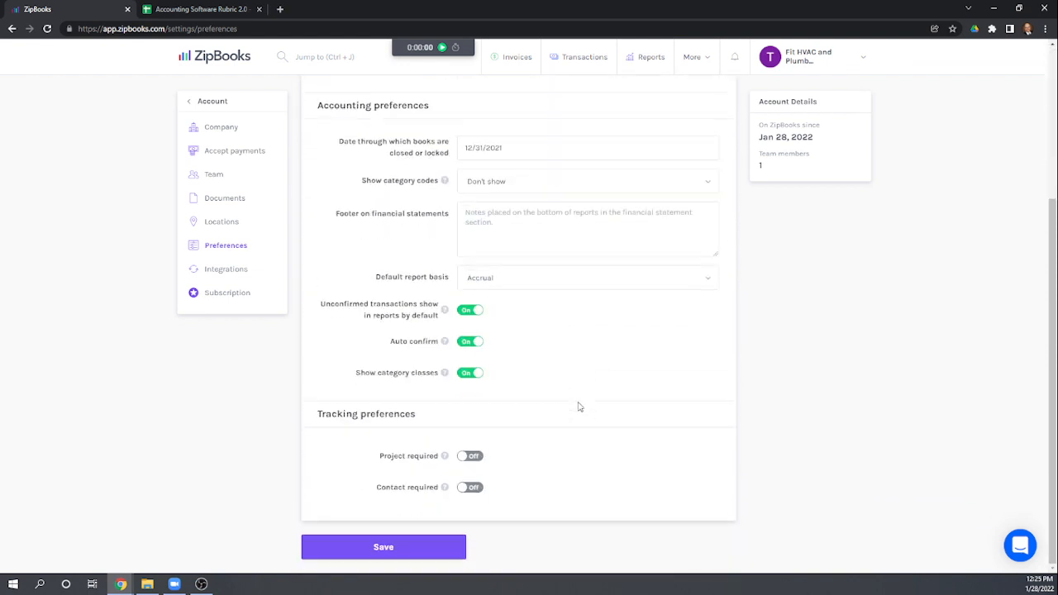
{"action": "left_click", "coordinate": [386, 552]}
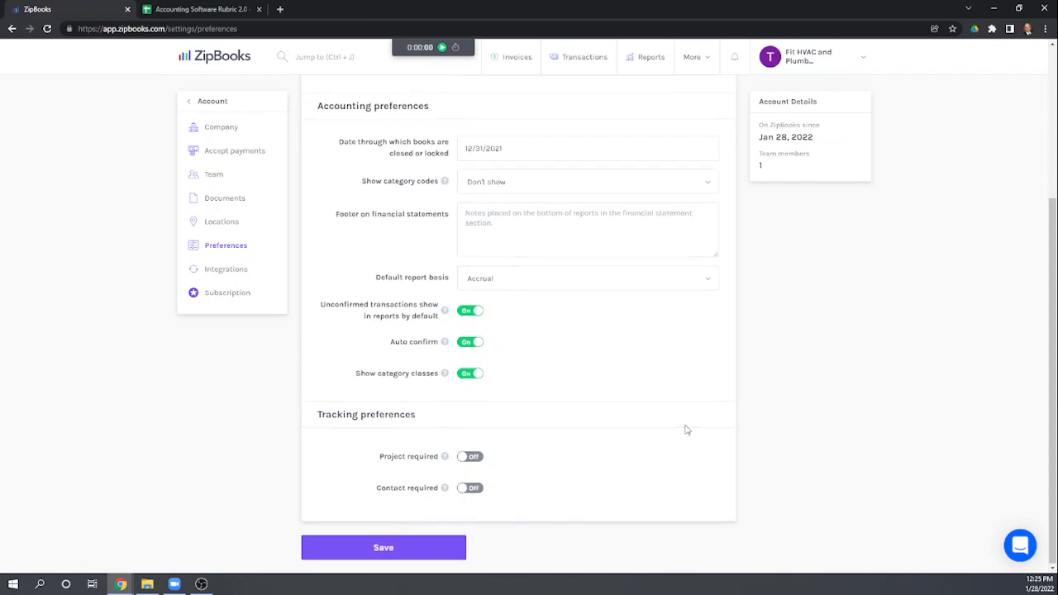
In the account's team settings, start a new team member and enter the member's email, first name and last name
{"action": "scroll", "coordinate": [685, 427], "scroll_direction": "up", "scroll_amount": 3}
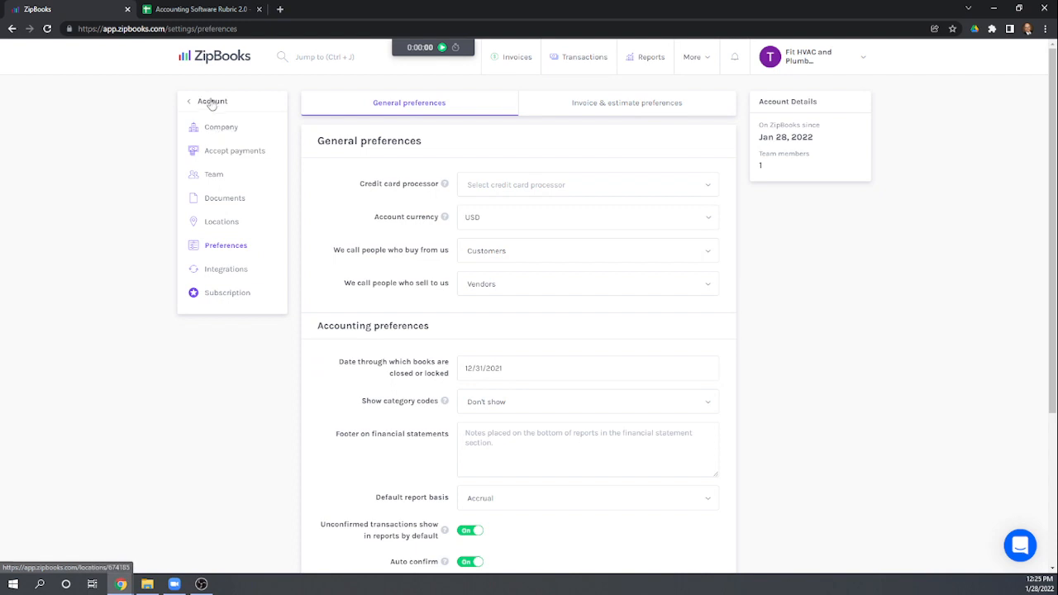
{"action": "left_click", "coordinate": [213, 175]}
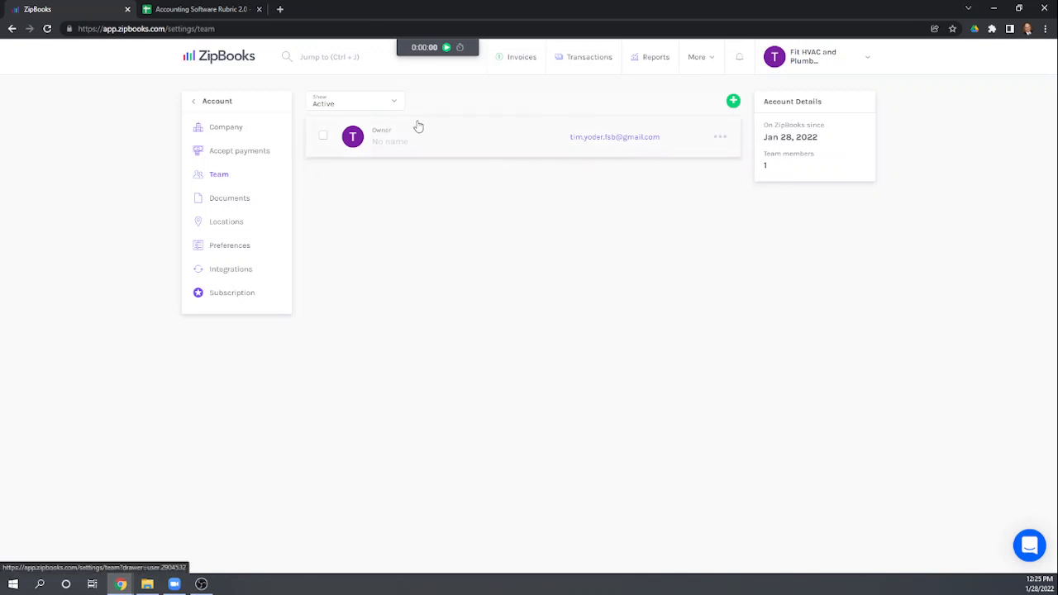
{"action": "left_click", "coordinate": [395, 104]}
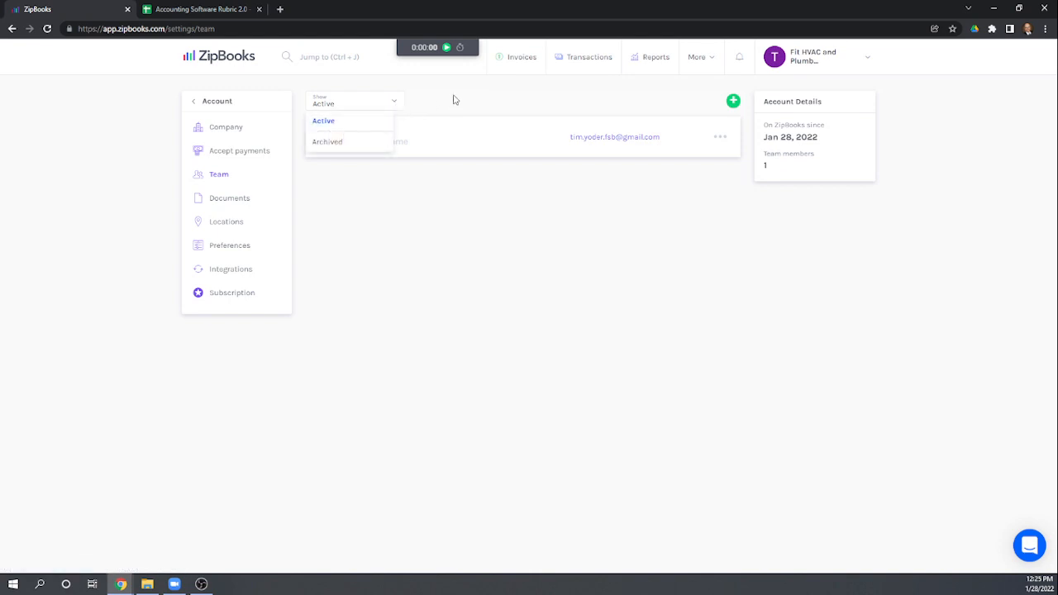
{"action": "left_click", "coordinate": [732, 102]}
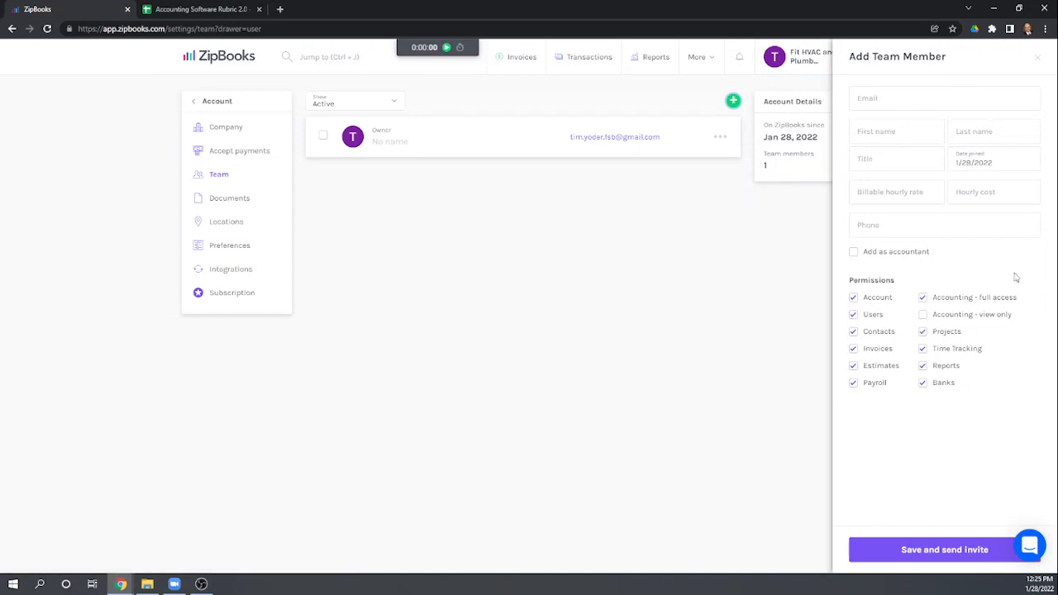
{"action": "left_click", "coordinate": [892, 98]}
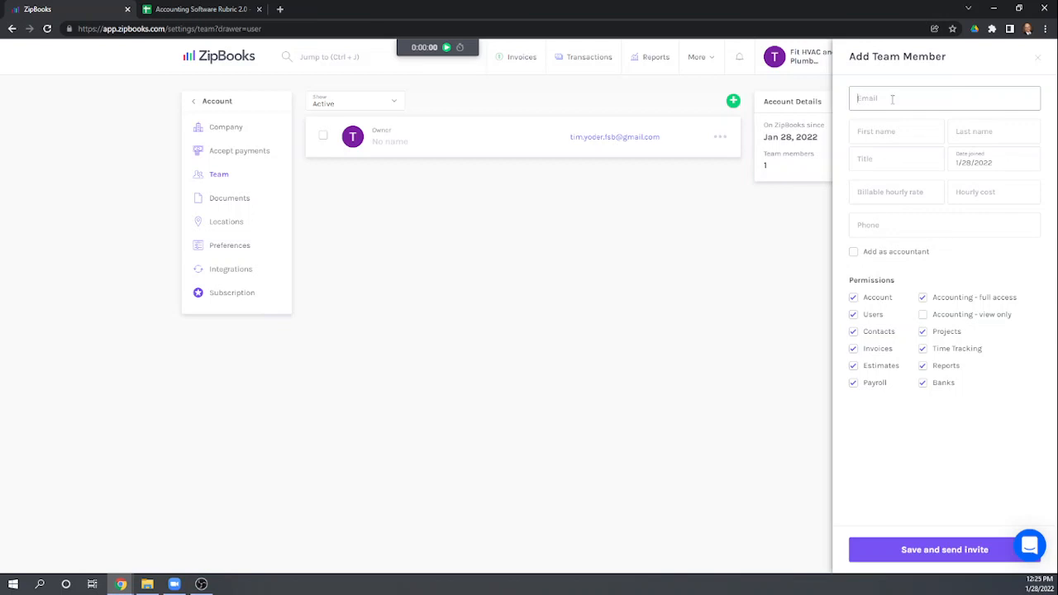
{"action": "left_click", "coordinate": [891, 98]}
{"action": "left_click", "coordinate": [880, 136]}
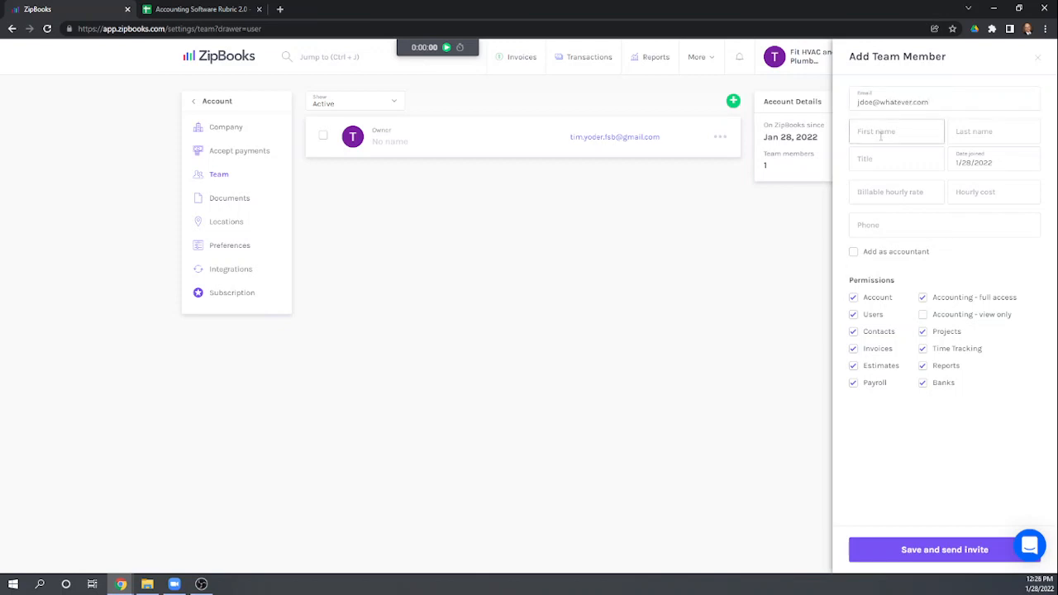
{"action": "type", "text": "Jane"}
{"action": "left_click", "coordinate": [950, 131]}
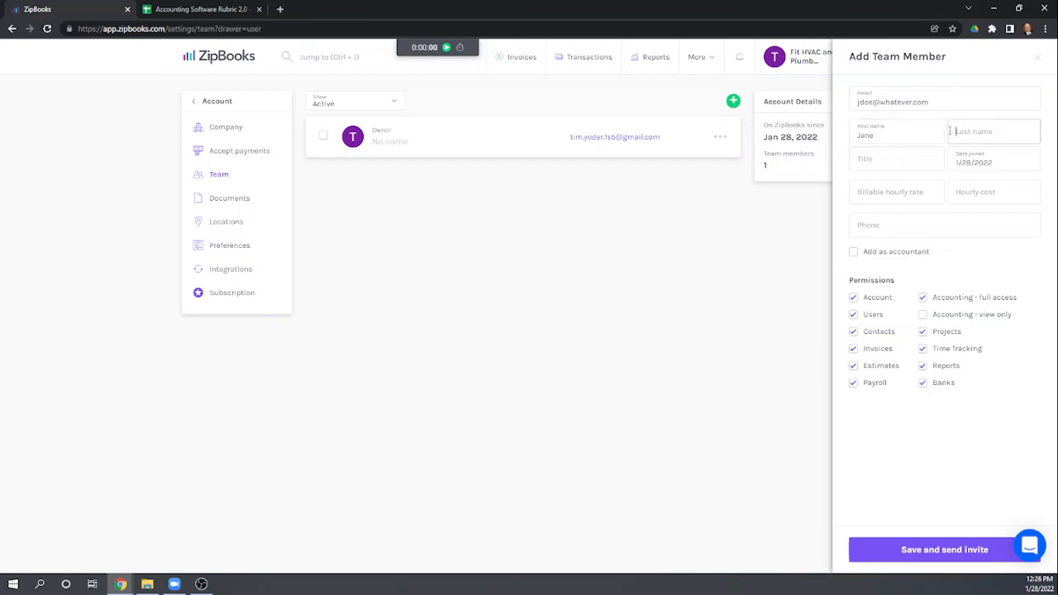
{"action": "type", "text": "Doe"}
{"action": "left_click", "coordinate": [933, 161]}
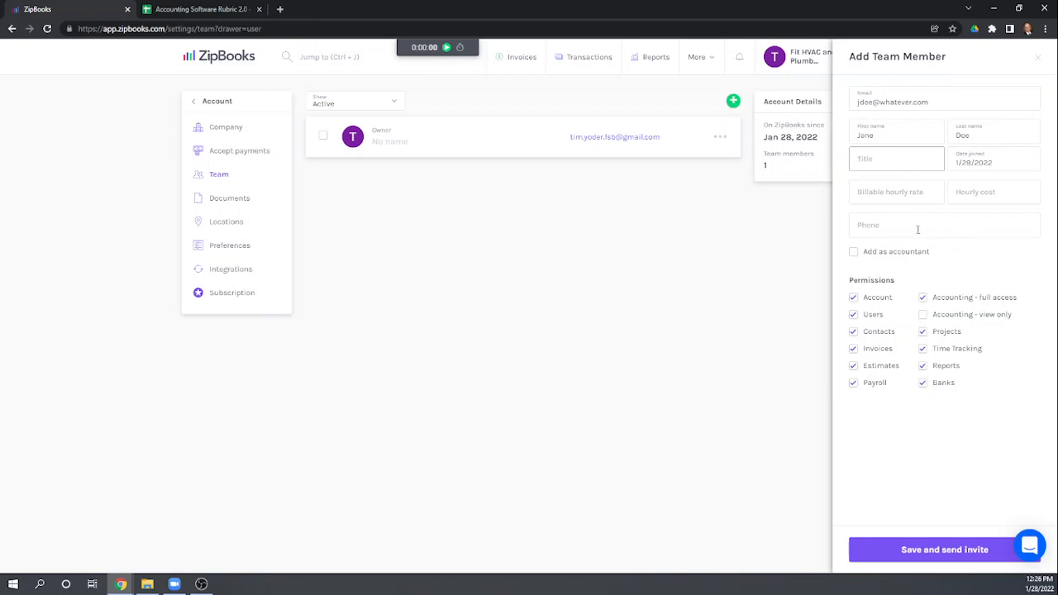
Remove the new member's Account, Users, Invoices, Estimates and Payroll permissions, then save and send the invite
{"action": "left_click", "coordinate": [854, 297]}
{"action": "left_click", "coordinate": [853, 314]}
{"action": "left_click", "coordinate": [854, 348]}
{"action": "left_click", "coordinate": [855, 368]}
{"action": "left_click", "coordinate": [855, 384]}
{"action": "left_click", "coordinate": [936, 553]}
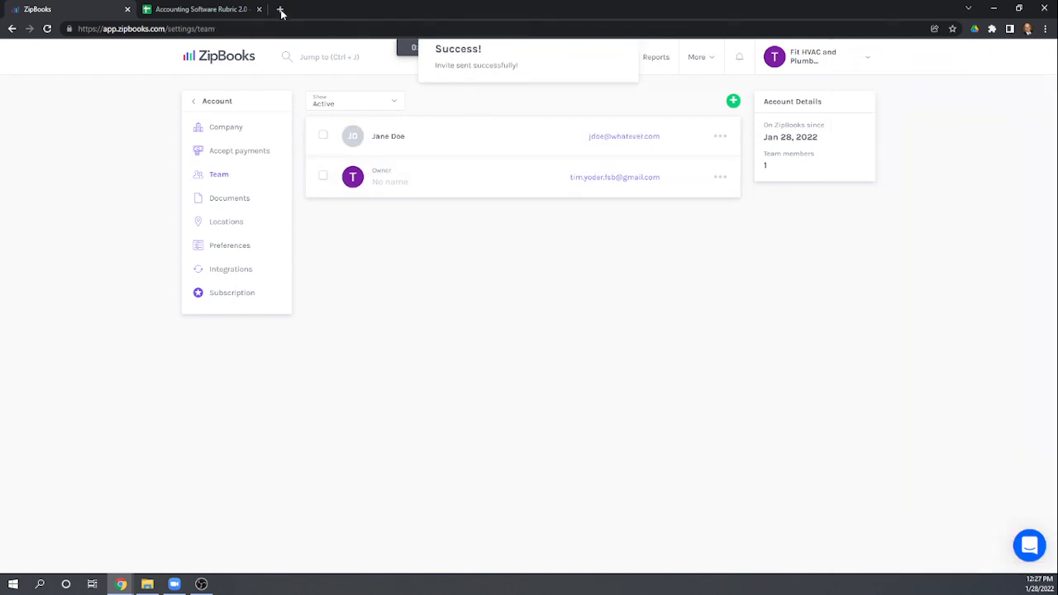
Switch to the Accounting Software Rubric and score ZipBooks 1 for closing the books prior to 2021, adding an additional user and restricting user rights
{"action": "left_click", "coordinate": [223, 11]}
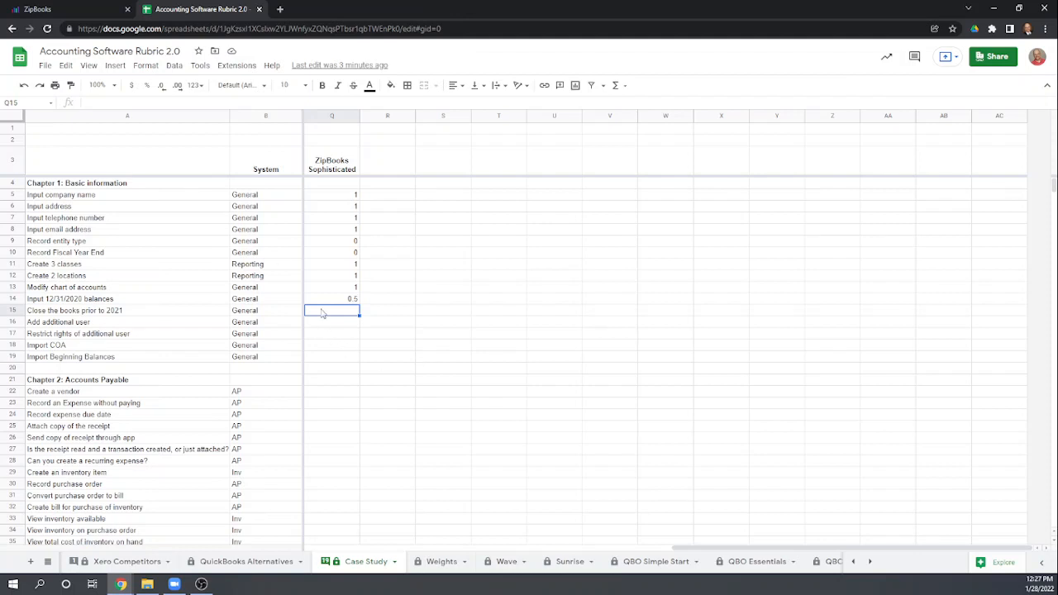
{"action": "type", "text": "1"}
{"action": "key", "text": "Return"}
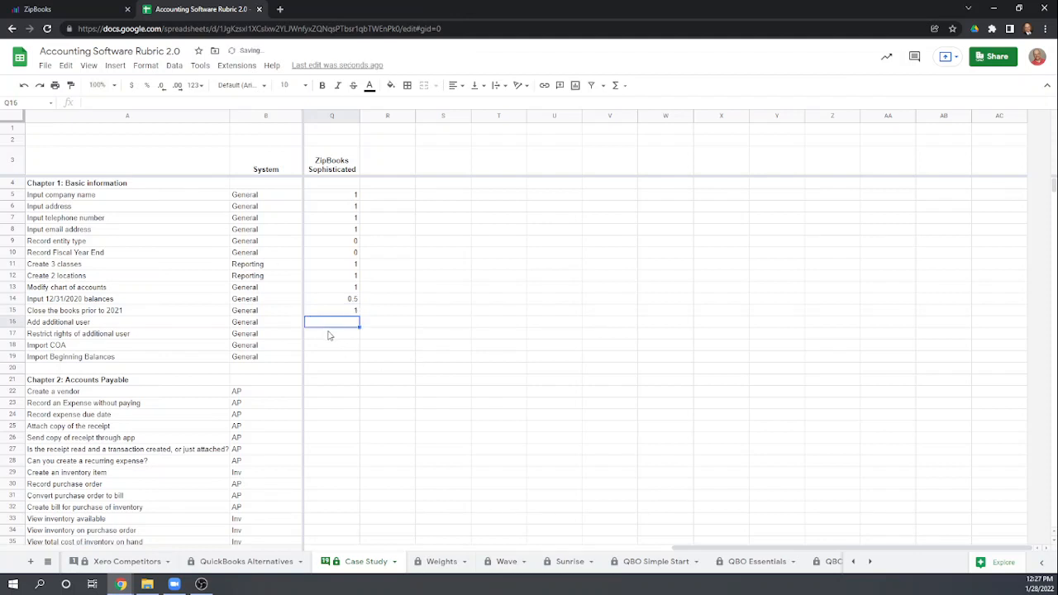
{"action": "type", "text": "1"}
{"action": "key", "text": "Return"}
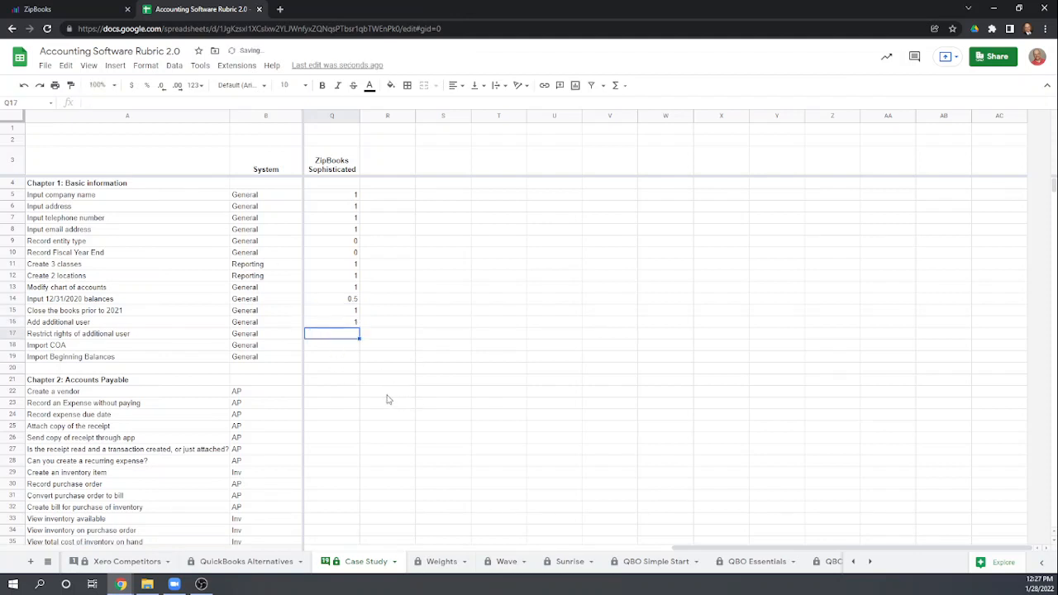
{"action": "type", "text": "1"}
{"action": "key", "text": "Return"}
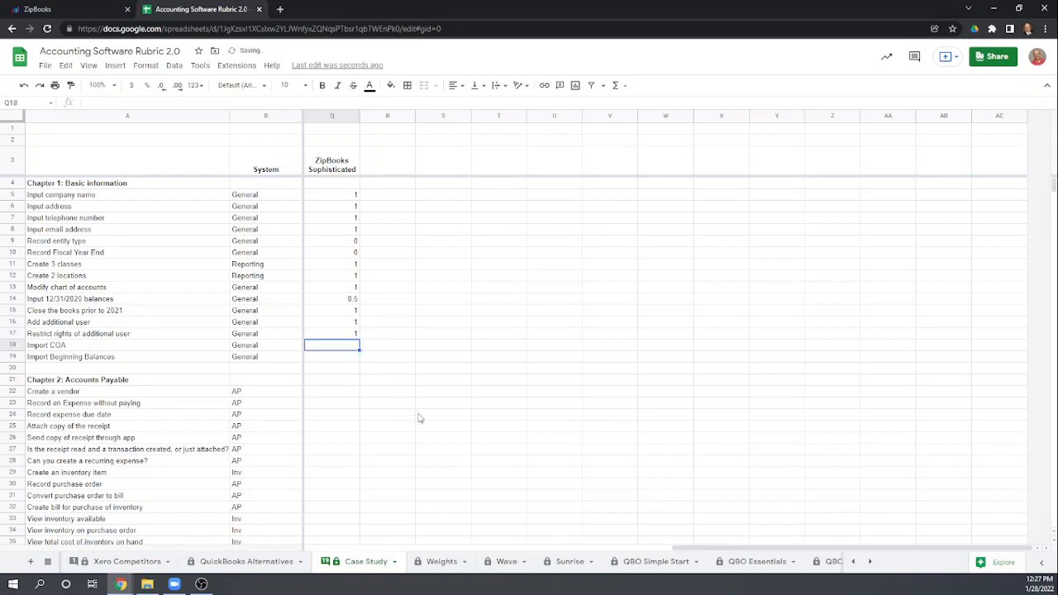
Score ZipBooks 0 for Import COA and Import Beginning Balances
{"action": "type", "text": "0"}
{"action": "key", "text": "Return"}
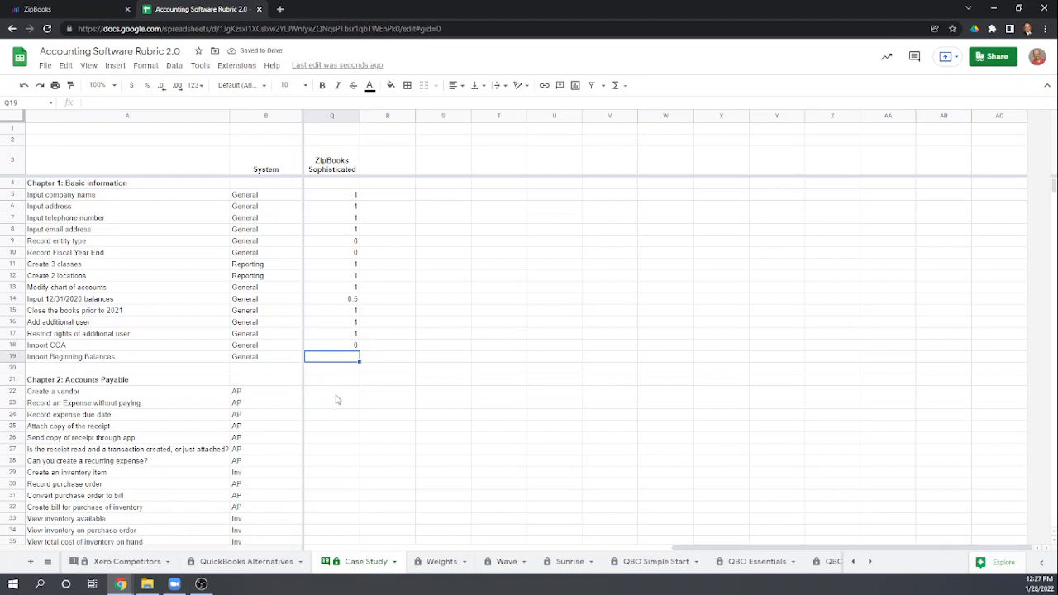
{"action": "type", "text": "0"}
{"action": "key", "text": "Return"}
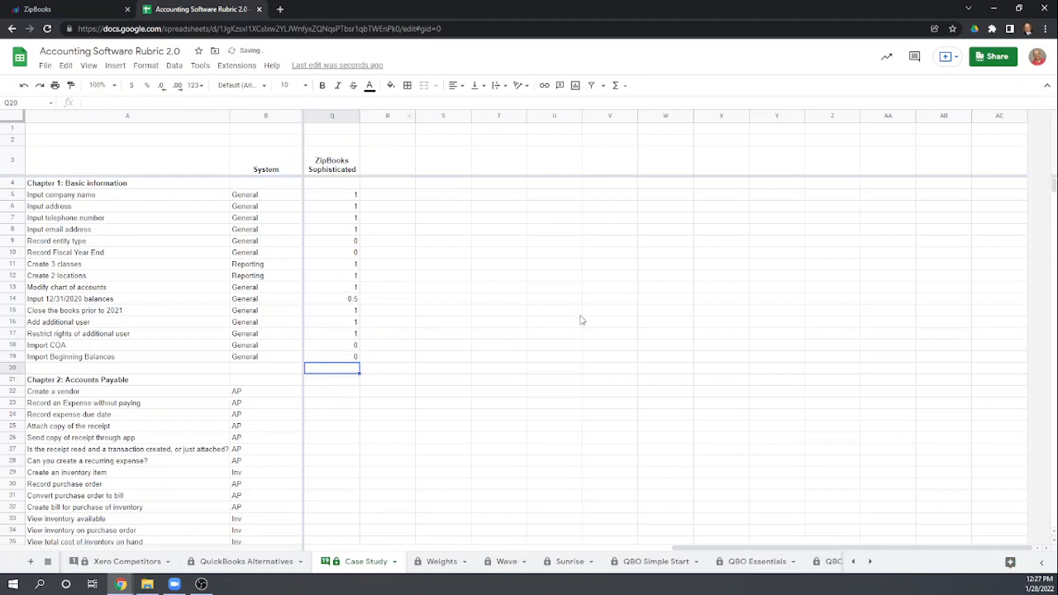
Switch back to ZipBooks, start an import of transaction categories and download the Category Import CSV template
{"action": "left_click", "coordinate": [54, 8]}
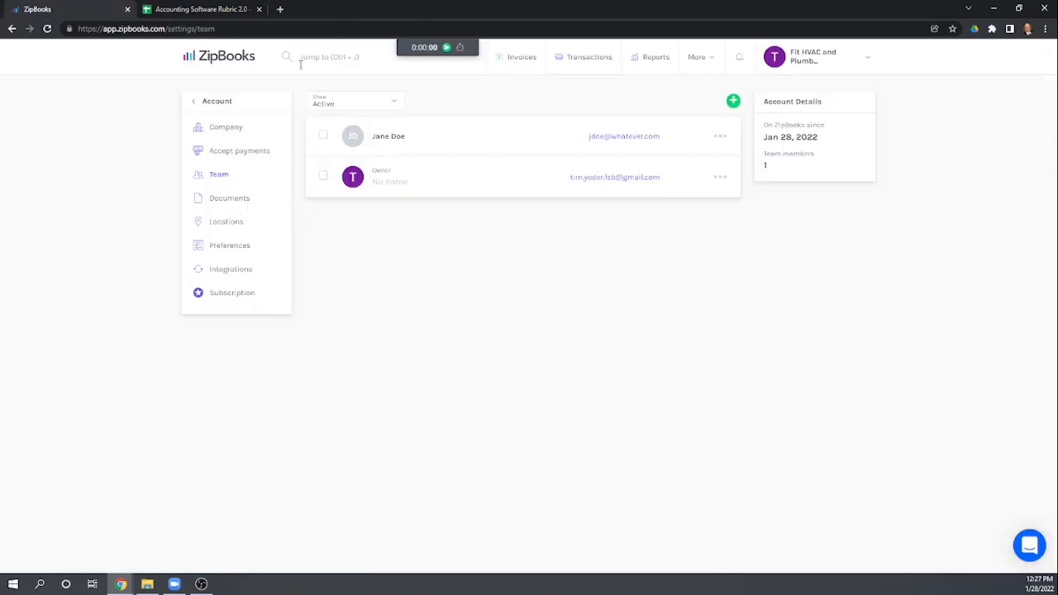
{"action": "left_click", "coordinate": [214, 57]}
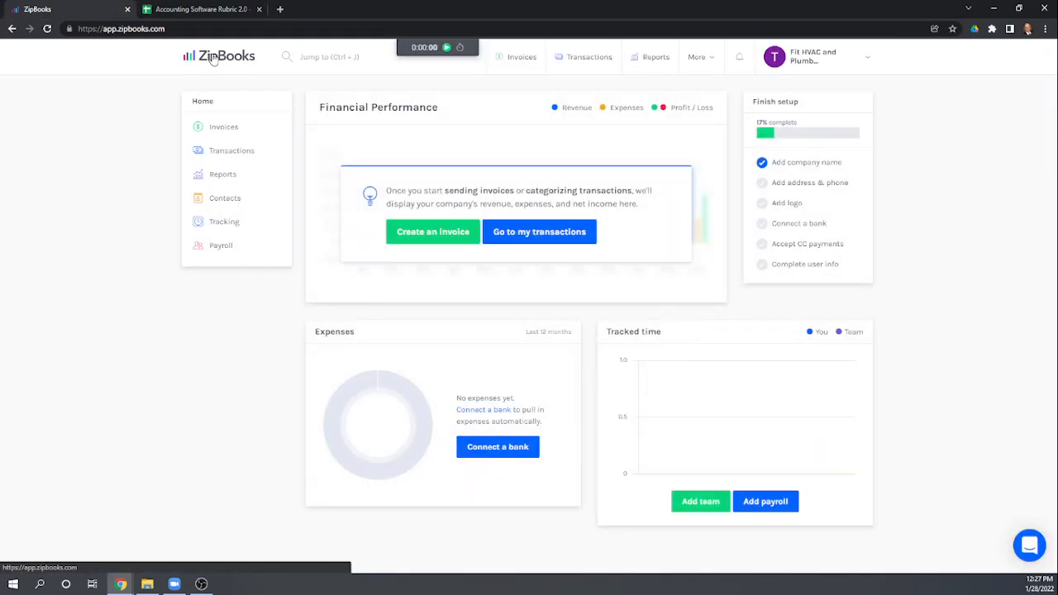
{"action": "left_click", "coordinate": [231, 151]}
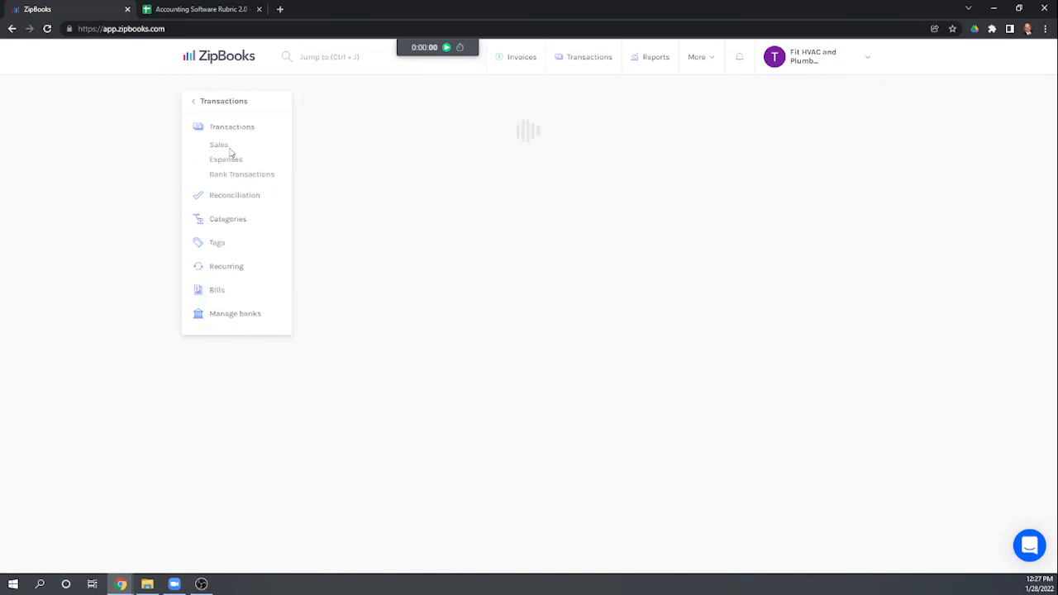
{"action": "left_click", "coordinate": [223, 223]}
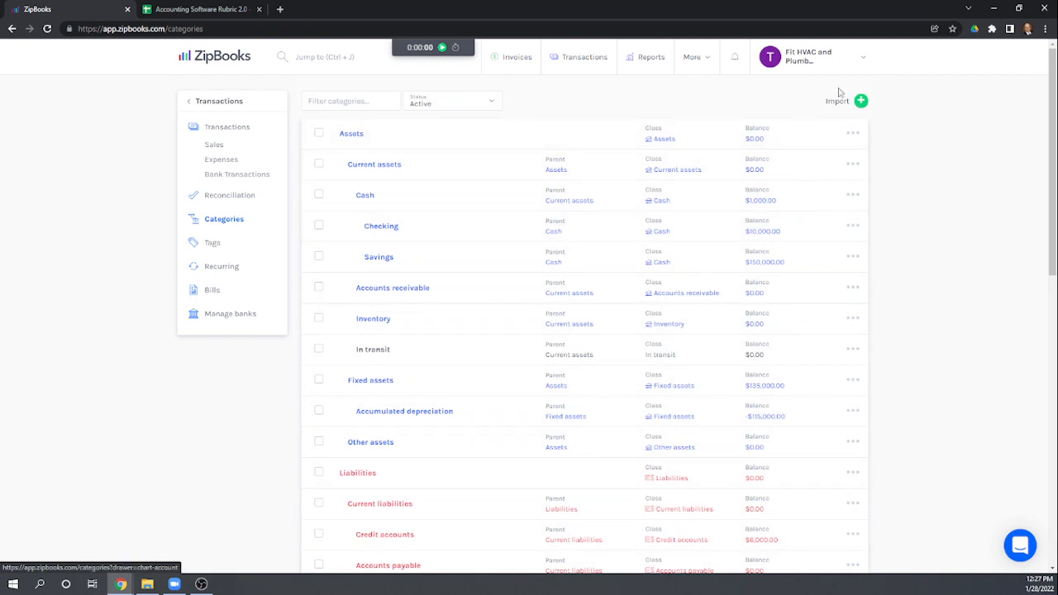
{"action": "left_click", "coordinate": [833, 101]}
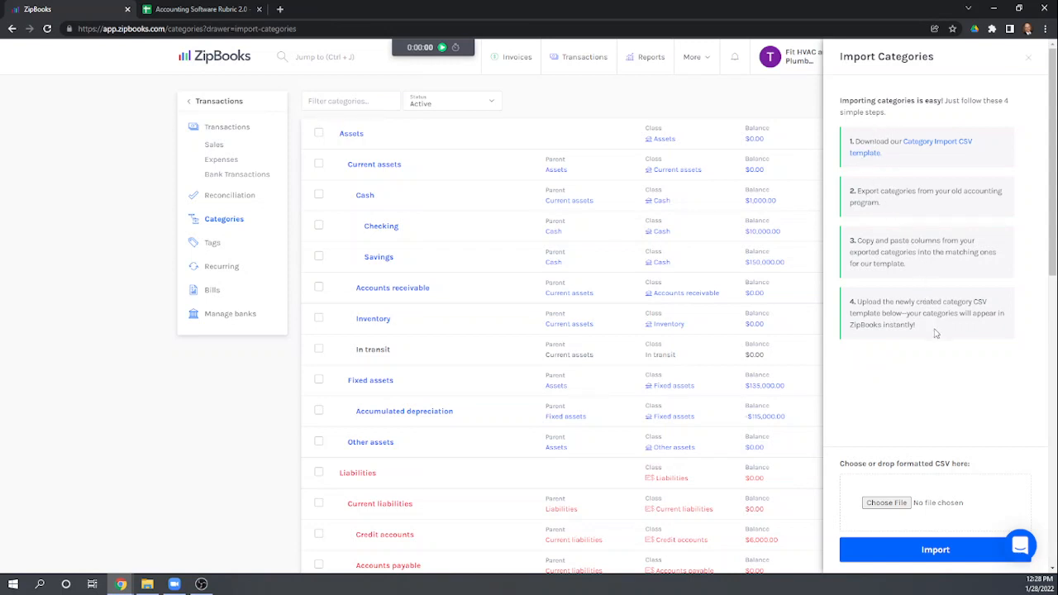
{"action": "scroll", "coordinate": [932, 333], "scroll_direction": "down", "scroll_amount": 2}
{"action": "scroll", "coordinate": [933, 333], "scroll_direction": "up", "scroll_amount": 2}
{"action": "left_click", "coordinate": [950, 144]}
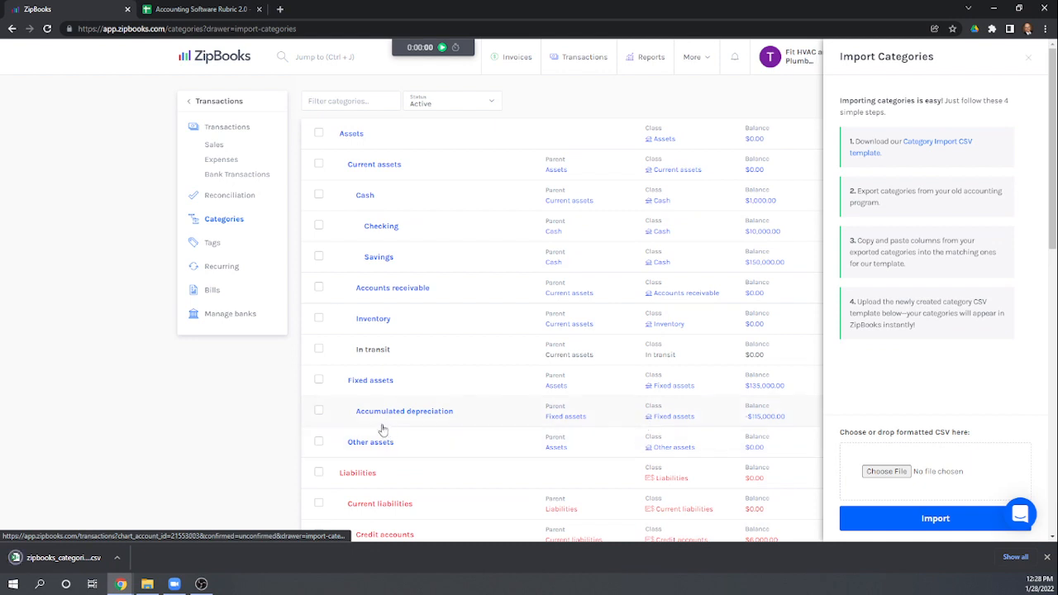
Open the downloaded template in Excel, examine its column headers, and close it without saving along with the category import
{"action": "left_click", "coordinate": [61, 562]}
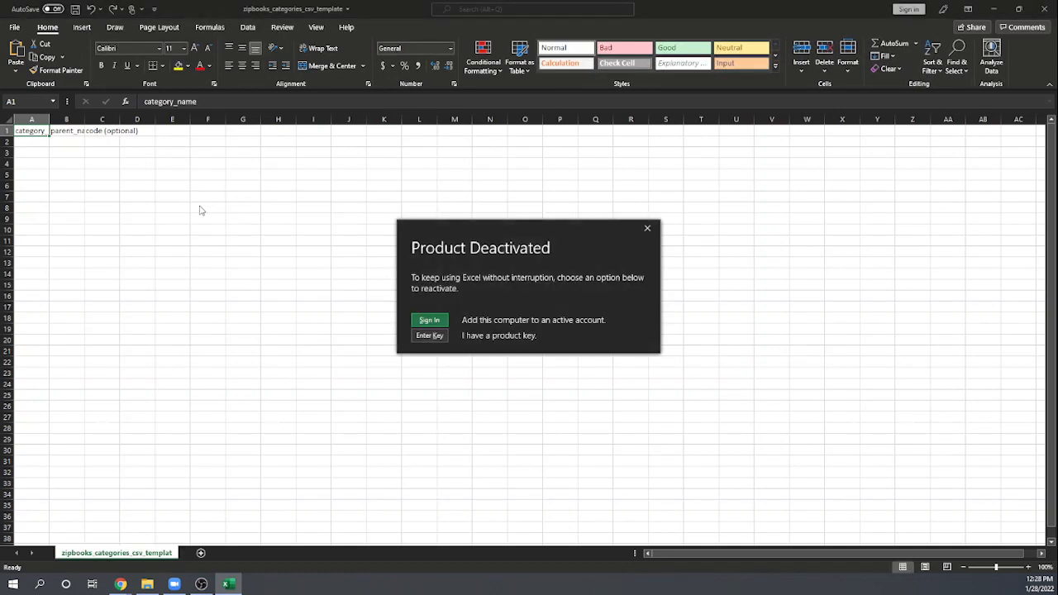
{"action": "left_click", "coordinate": [646, 228]}
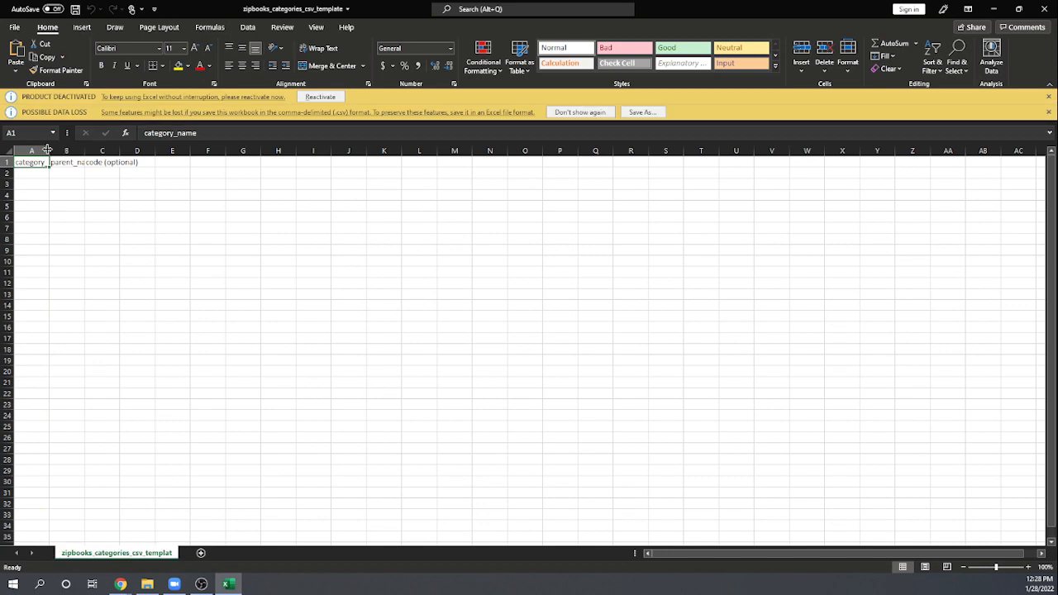
{"action": "left_click_drag", "start_coordinate": [82, 154], "coordinate": [144, 154]}
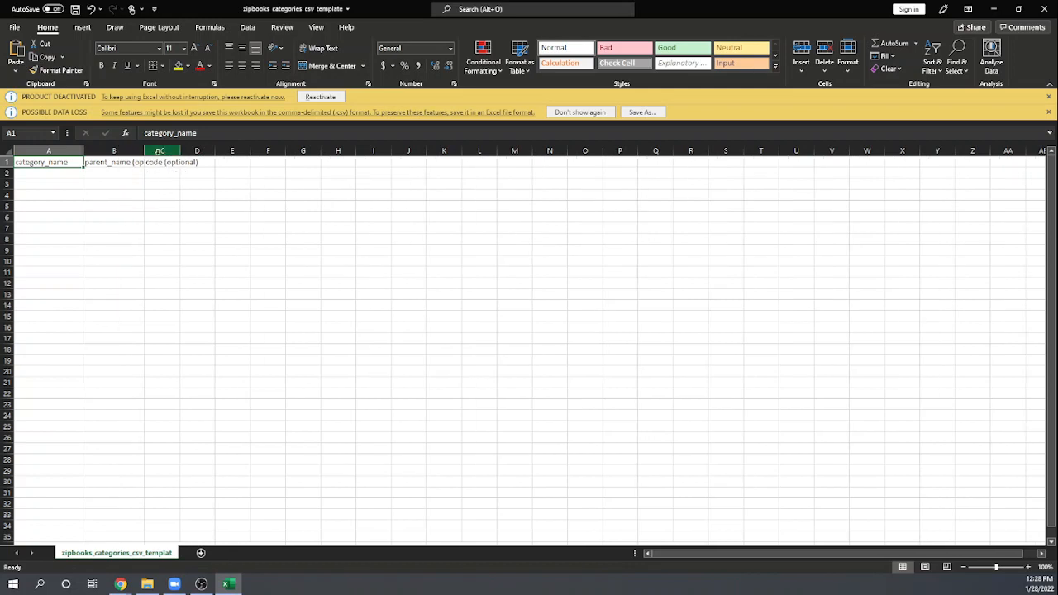
{"action": "left_click", "coordinate": [166, 172]}
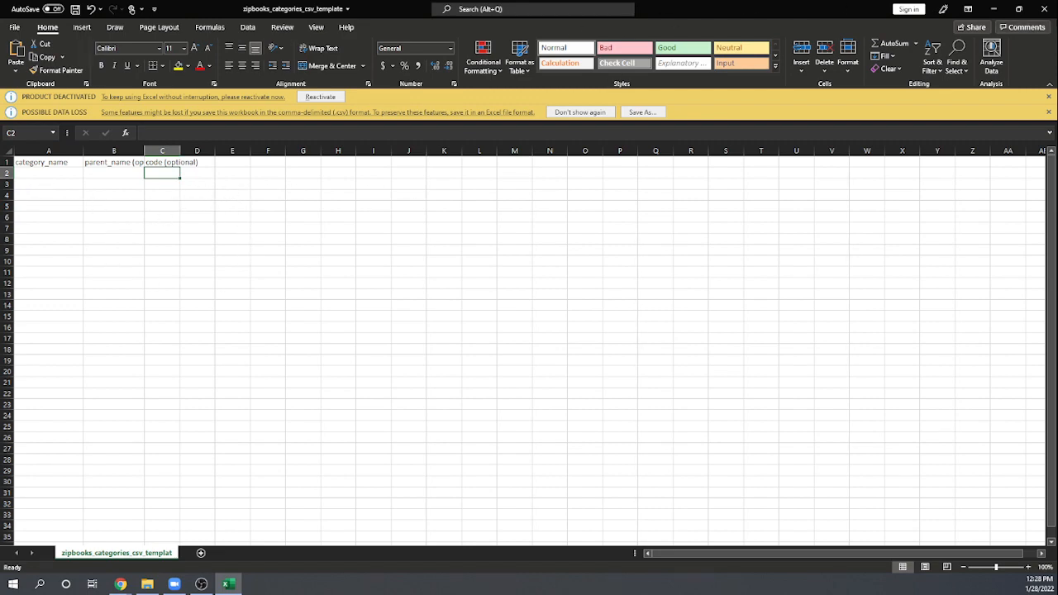
{"action": "left_click", "coordinate": [1045, 12]}
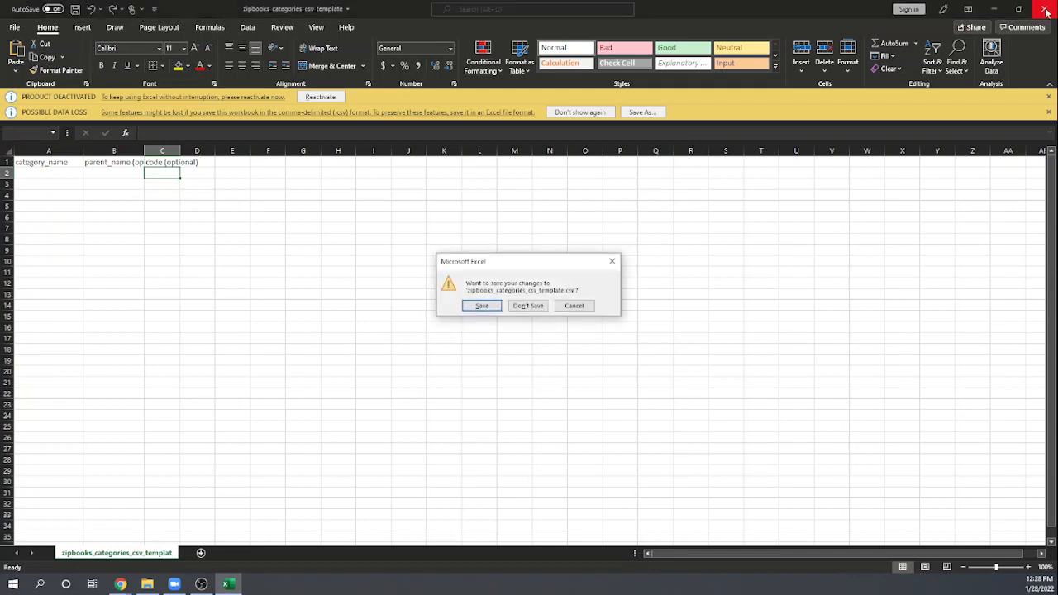
{"action": "left_click", "coordinate": [529, 306]}
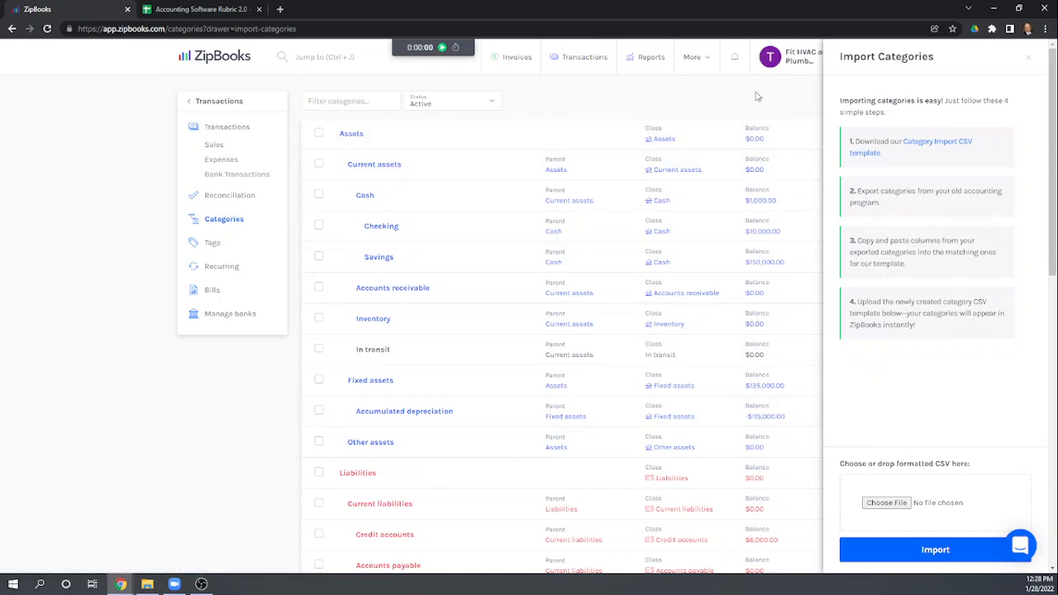
{"action": "left_click", "coordinate": [1031, 61]}
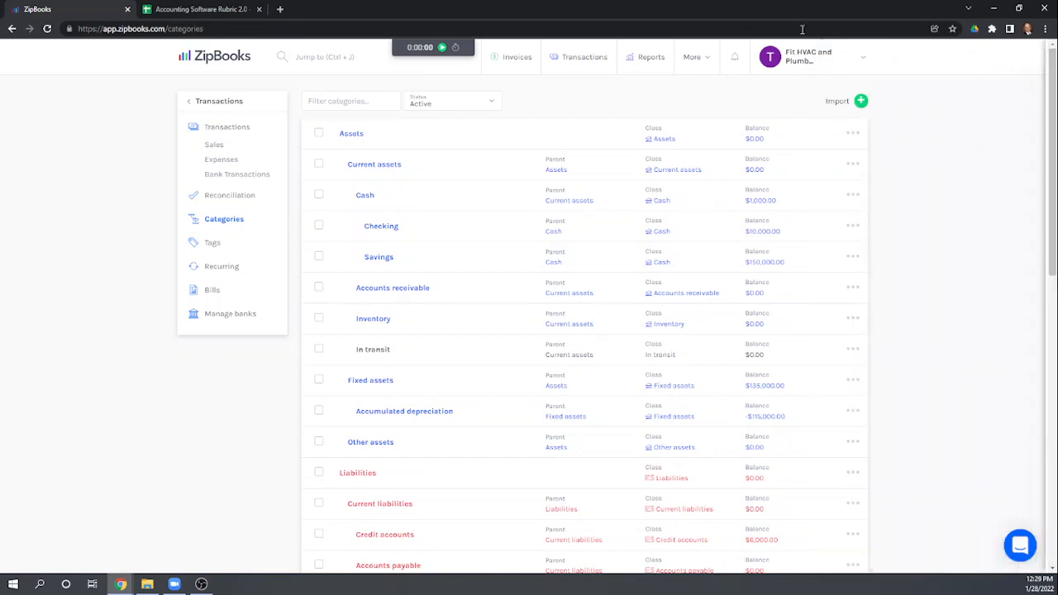
Switch to the Accounting Software Rubric and change the Import COA score for ZipBooks to 1
{"action": "left_click", "coordinate": [217, 10]}
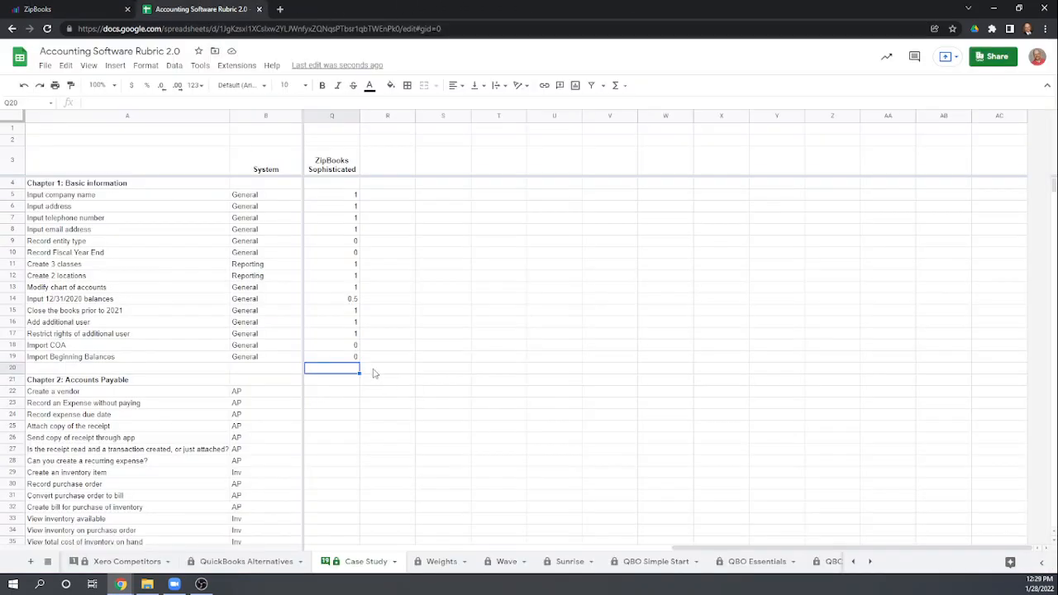
{"action": "scroll", "coordinate": [389, 397], "scroll_direction": "down", "scroll_amount": 1}
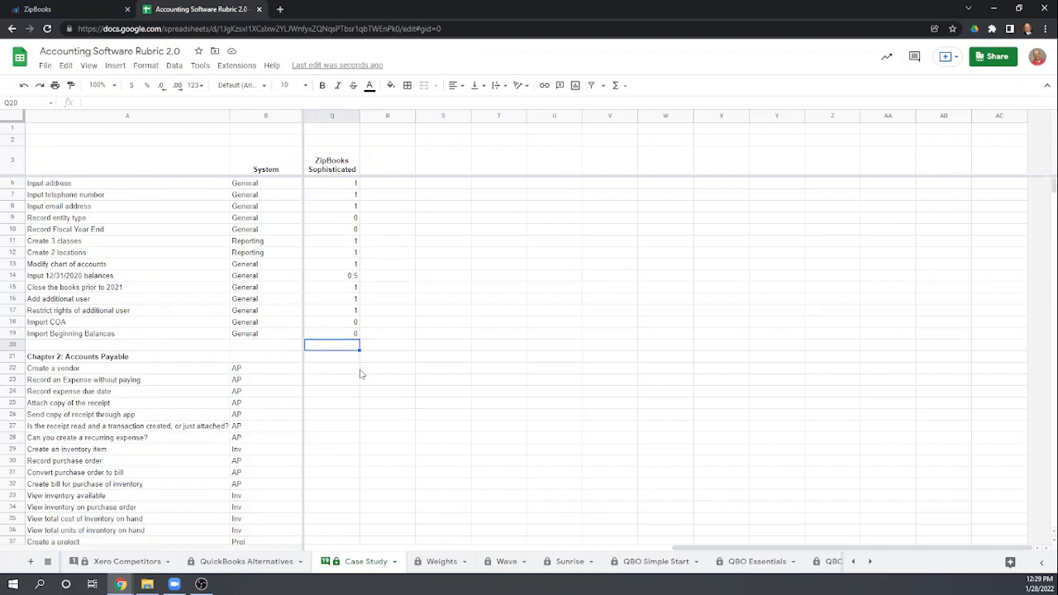
{"action": "left_click", "coordinate": [348, 326]}
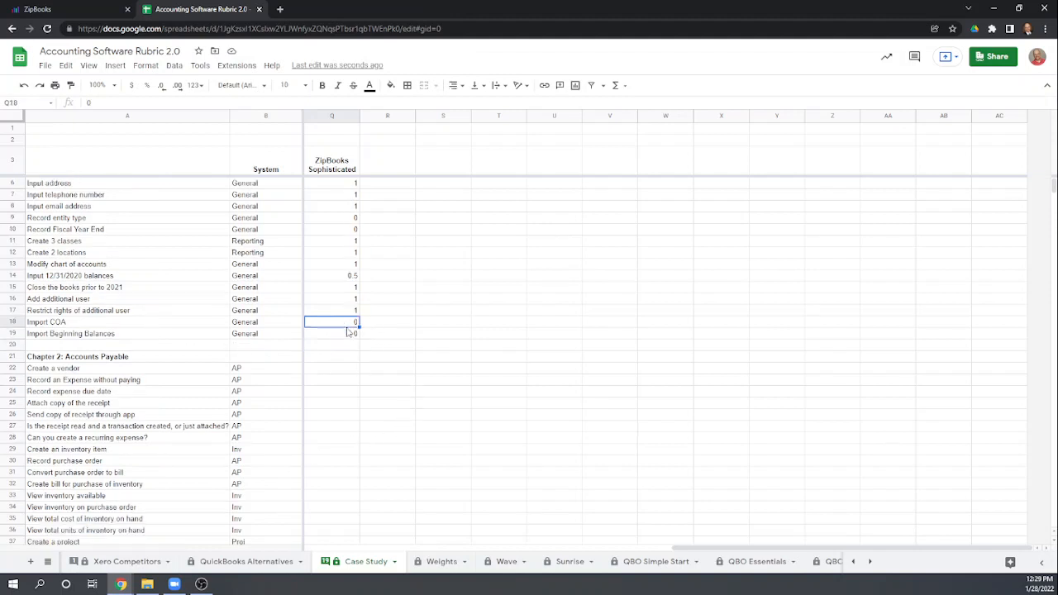
{"action": "type", "text": "1"}
{"action": "key", "text": "Return"}
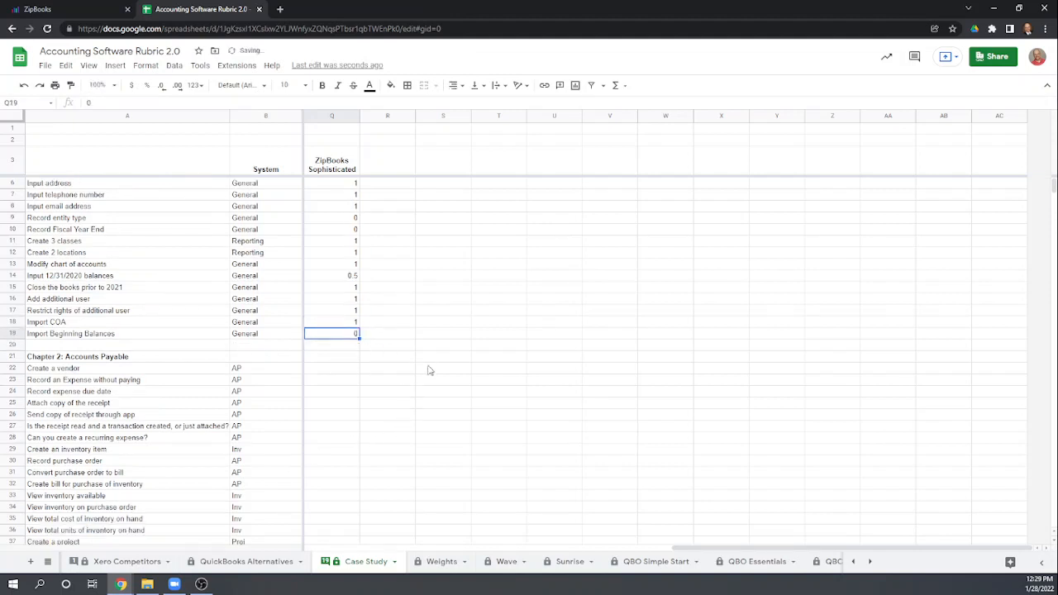
{"action": "key", "text": "Down"}
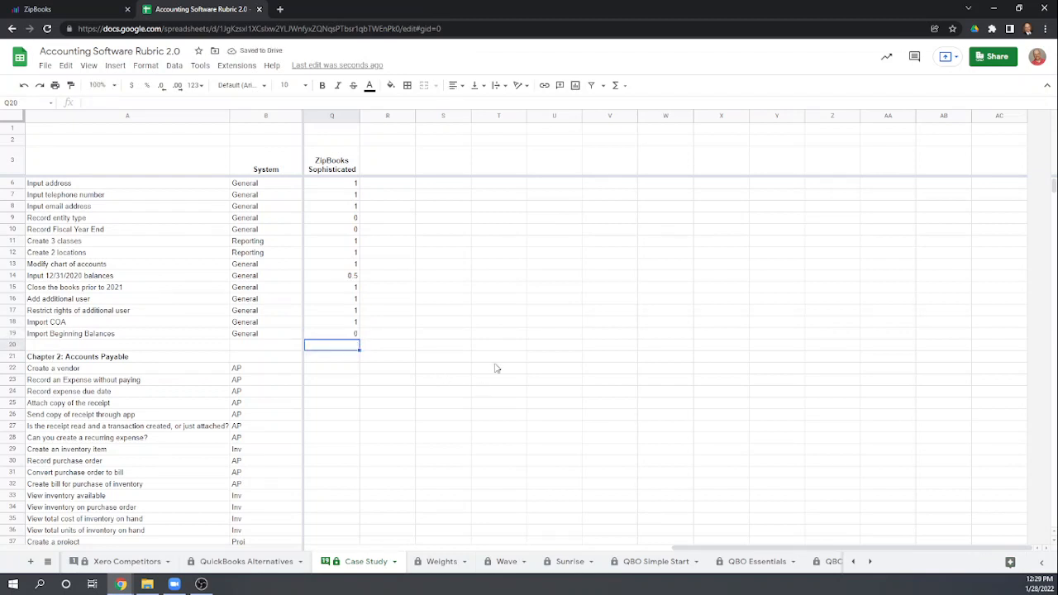
{"action": "scroll", "coordinate": [496, 367], "scroll_direction": "up", "scroll_amount": 1}
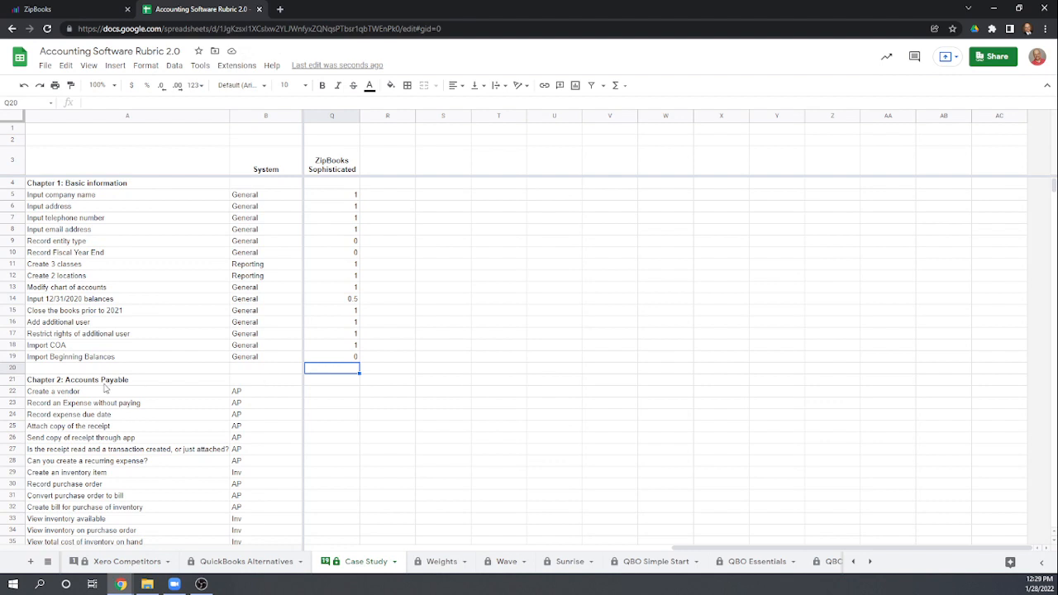